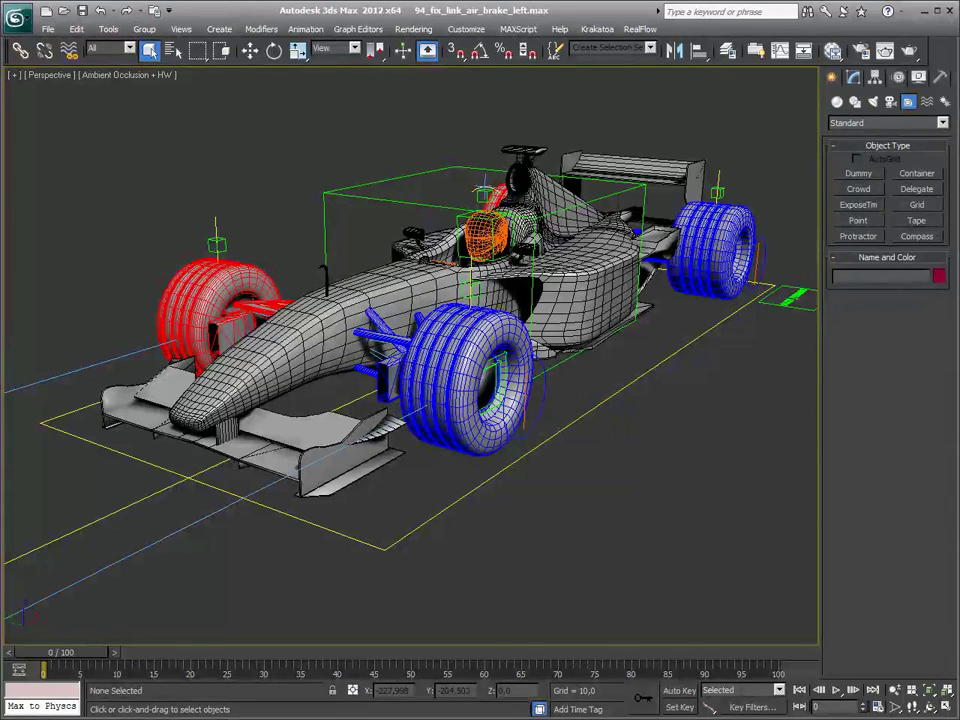
# Step: Select the yellow control shape, try rotating the whole car, then undo the rotation
pyautogui.click(454, 501)
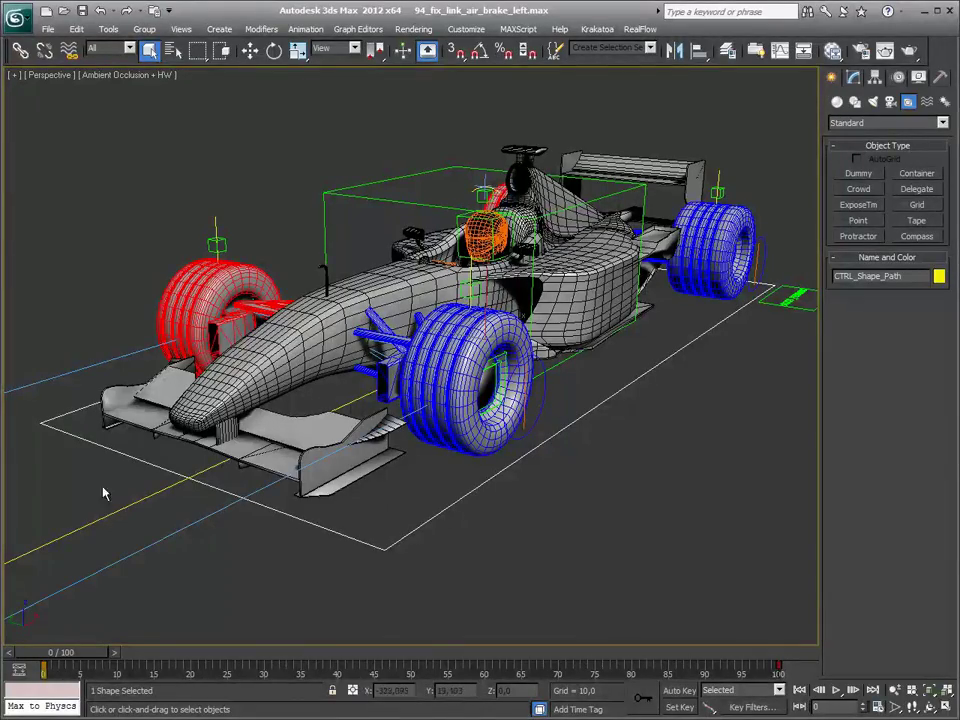
pyautogui.click(274, 51)
pyautogui.moveTo(471, 356)
pyautogui.mouseDown()
pyautogui.moveTo(601, 360)
pyautogui.moveTo(289, 371)
pyautogui.moveTo(524, 370)
pyautogui.moveTo(518, 396)
pyautogui.mouseUp()
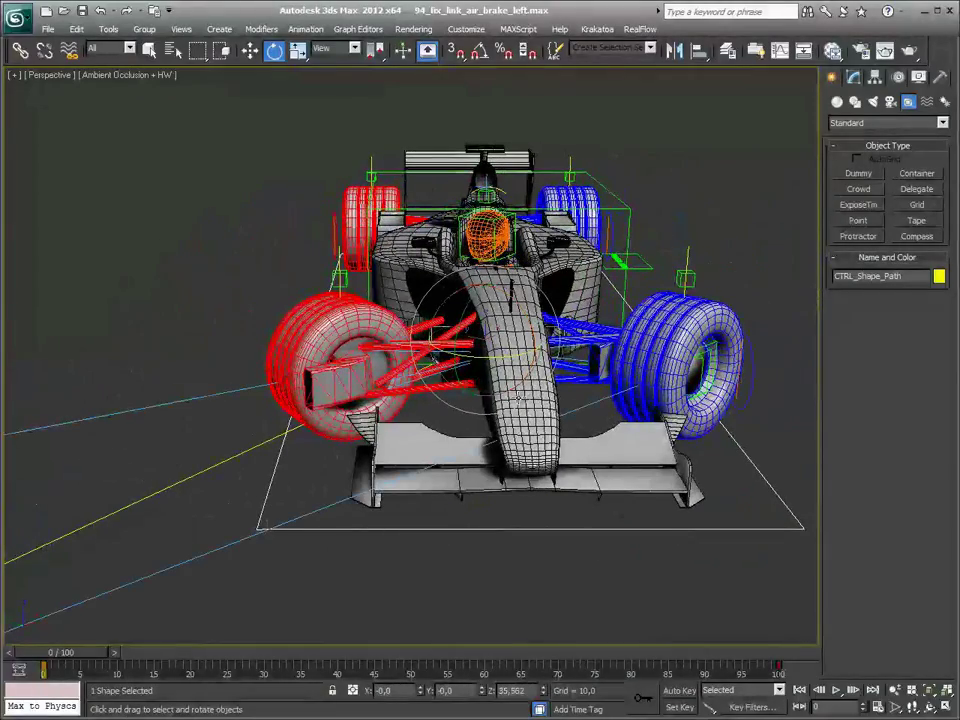
pyautogui.hotkey('ctrl', 'z')
pyautogui.hotkey('ctrl', 'z')
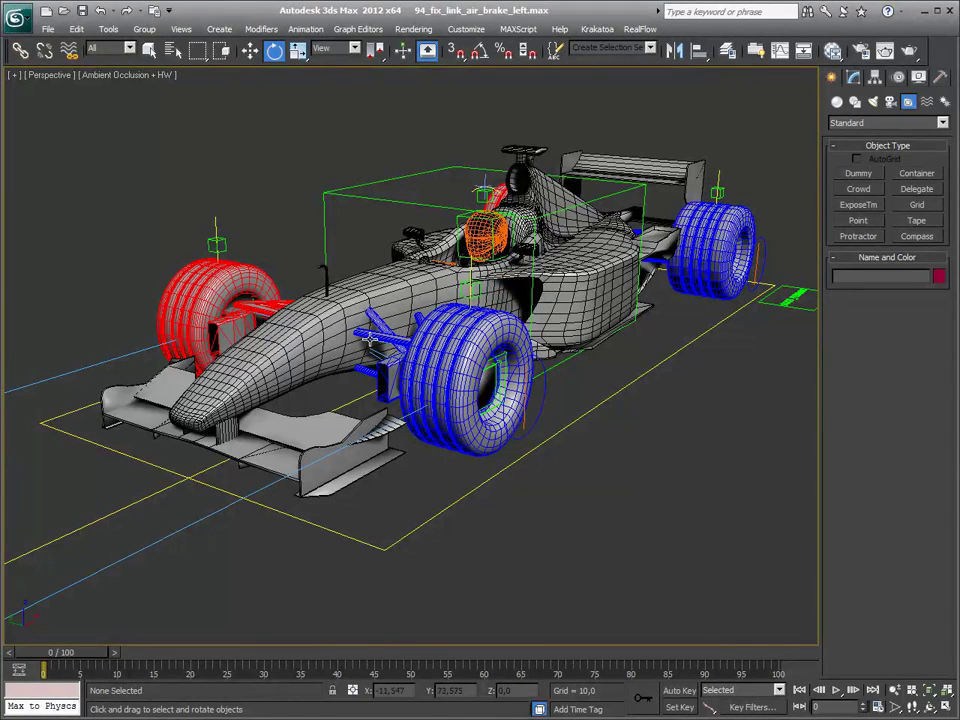
# Step: Hide the Body_MESH layer in the Layer Manager, keeping the control shape and helper layers visible
pyautogui.click(727, 51)
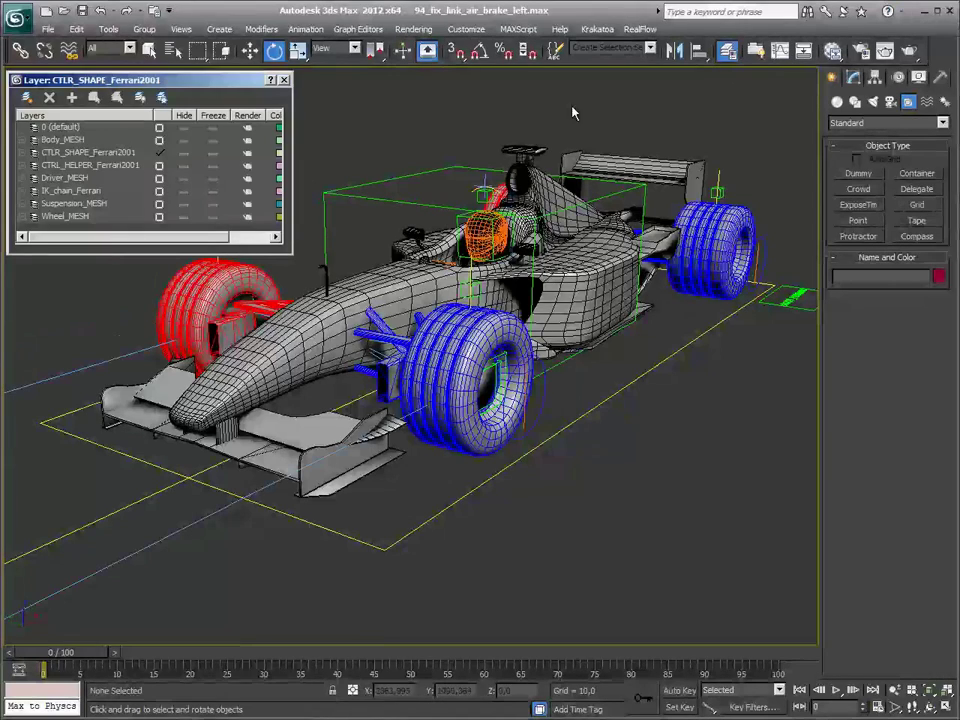
pyautogui.click(182, 141)
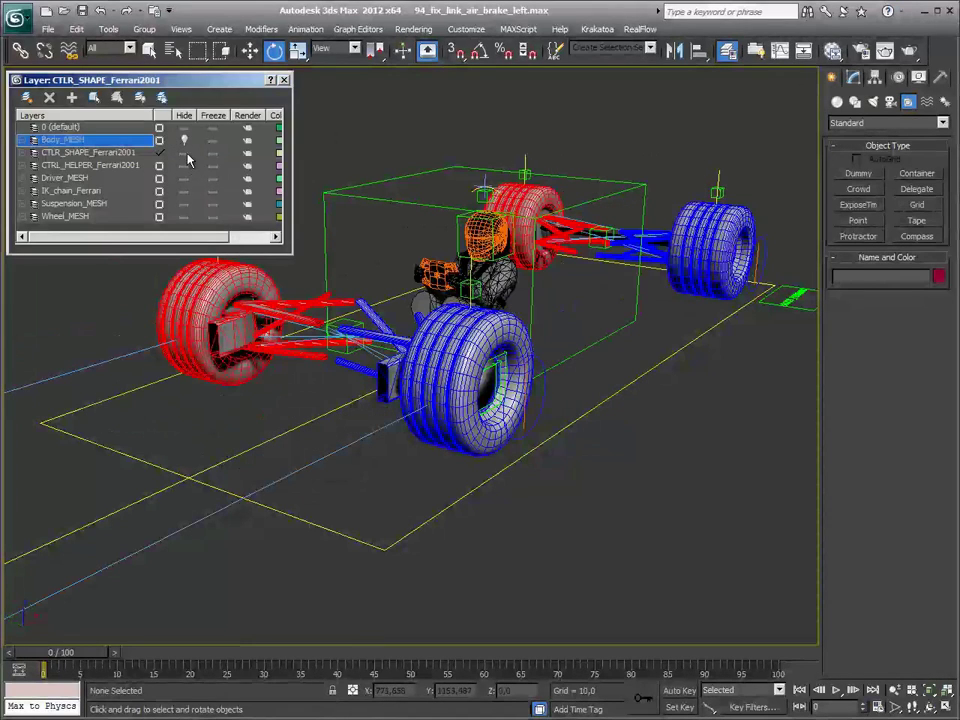
pyautogui.click(185, 152)
pyautogui.click(185, 153)
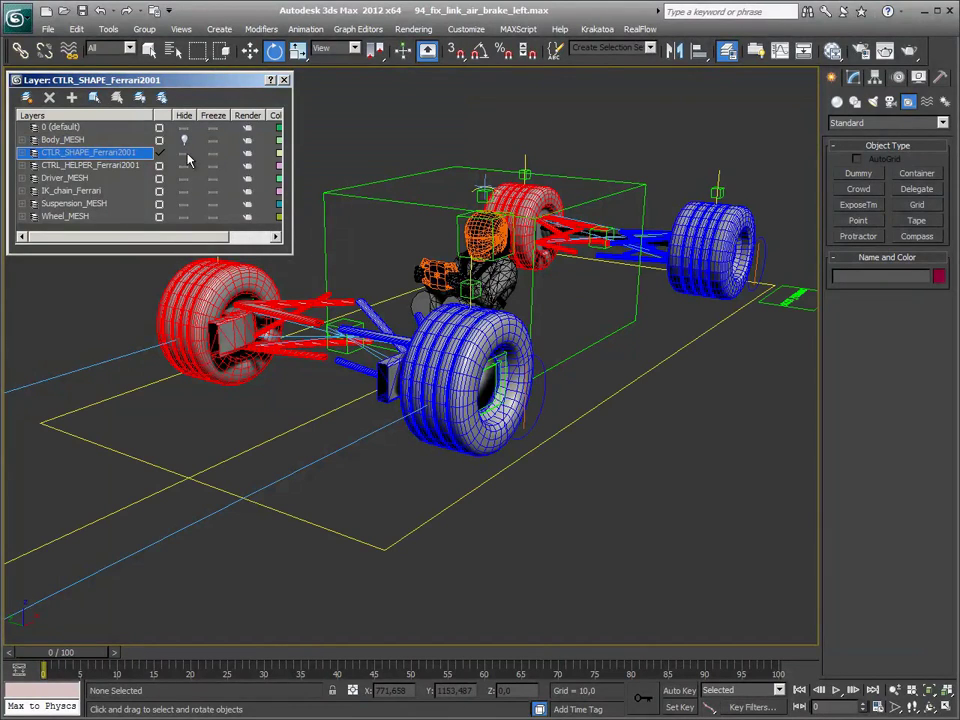
pyautogui.click(185, 166)
pyautogui.click(185, 166)
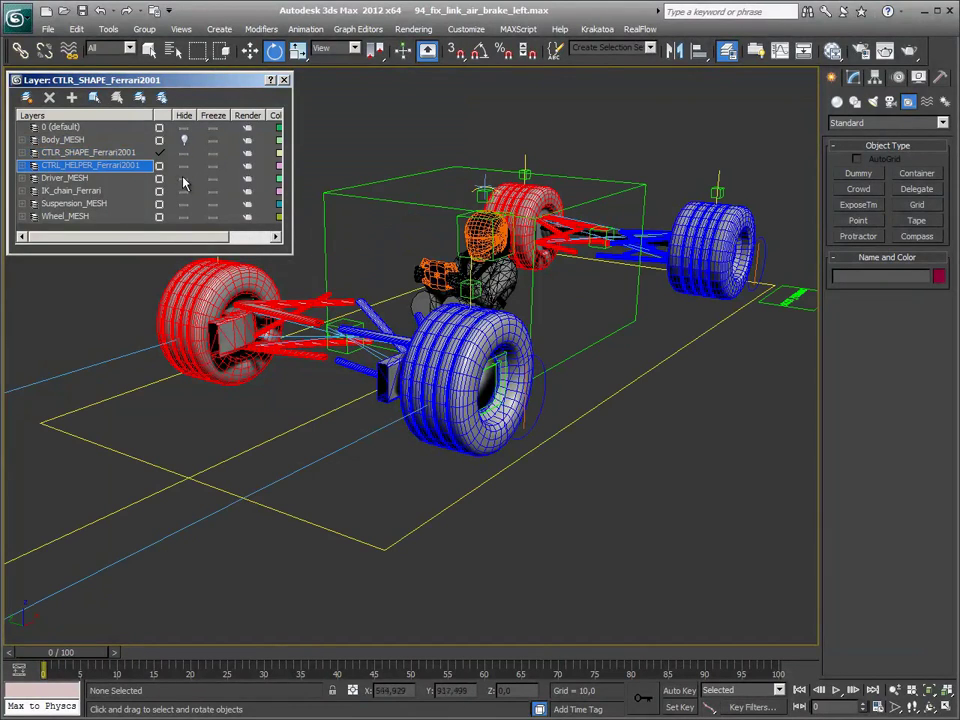
# Step: Hide the Driver_MESH, IK_chain_Ferrari, Wheel_MESH and CTLR_SHAPE_Ferrari2001 layers, keeping Suspension_MESH shown
pyautogui.click(184, 178)
pyautogui.click(184, 191)
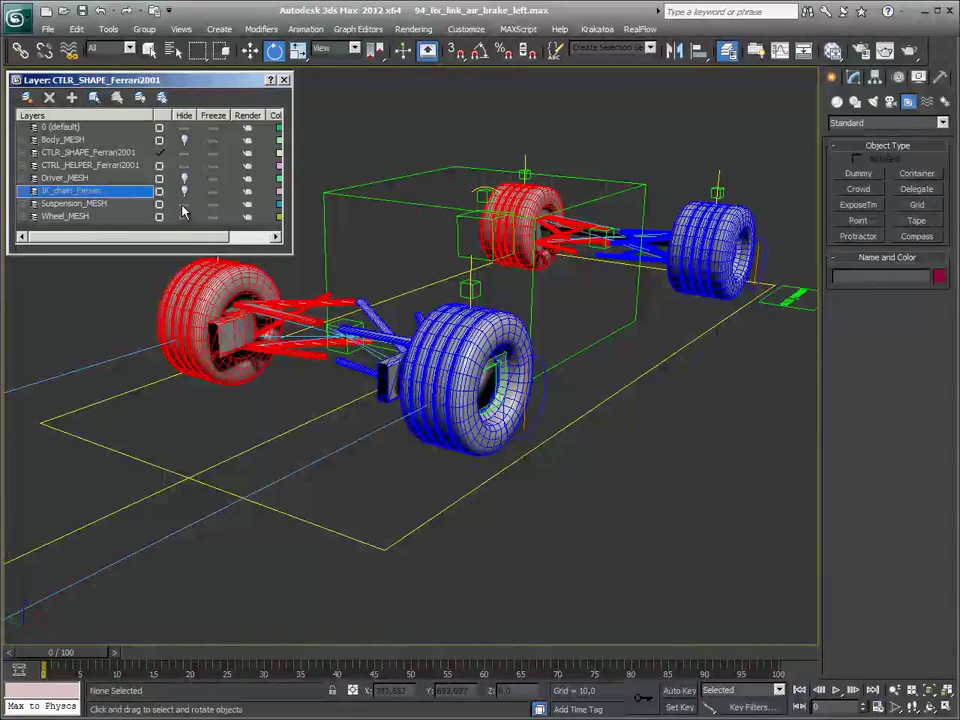
pyautogui.click(184, 204)
pyautogui.click(184, 216)
pyautogui.click(184, 204)
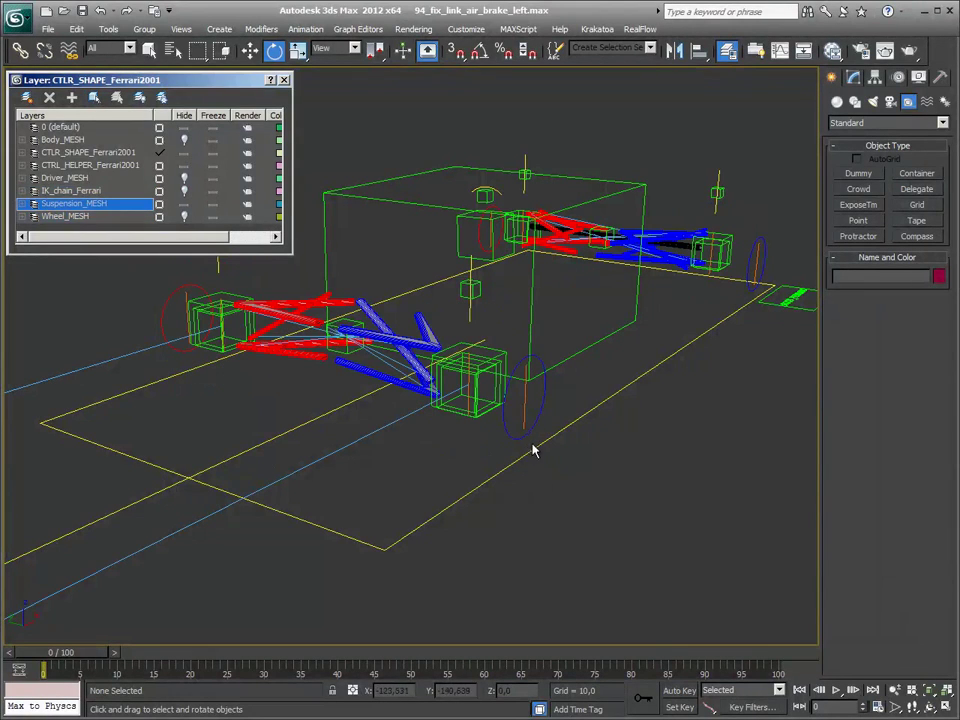
pyautogui.moveTo(452, 428); pyautogui.dragTo(463, 437, button='middle')
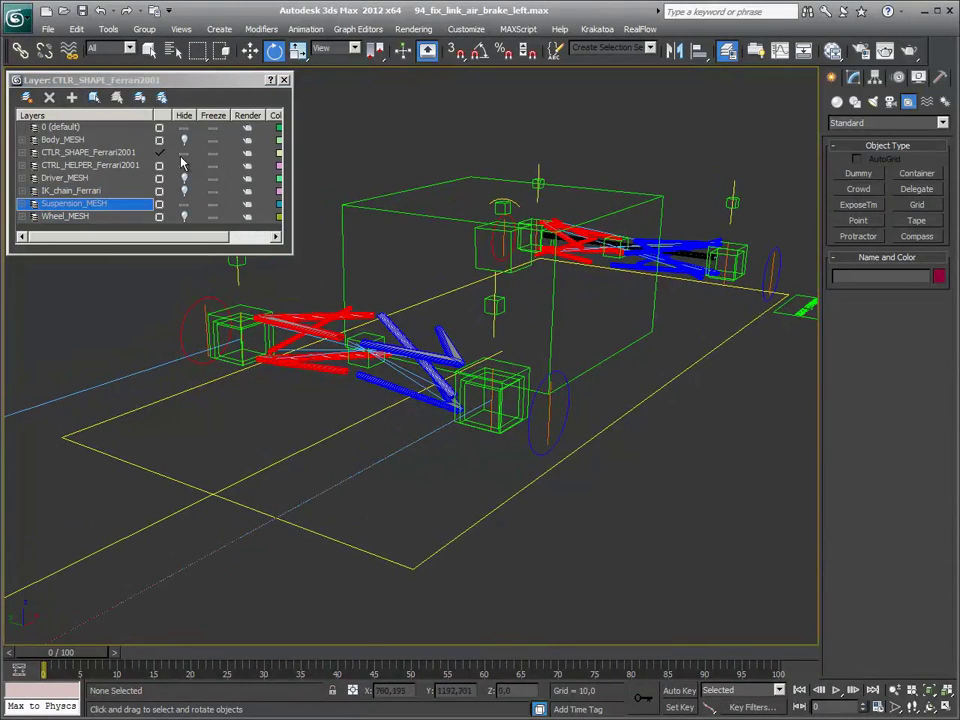
pyautogui.click(184, 153)
pyautogui.moveTo(419, 532)
pyautogui.mouseDown(button='middle')
pyautogui.moveTo(405, 506)
pyautogui.moveTo(414, 553)
pyautogui.moveTo(416, 497)
pyautogui.mouseUp(button='middle')
# Step: Select the front-left middle arm and zoom in on the front-left suspension links
pyautogui.click(424, 398)
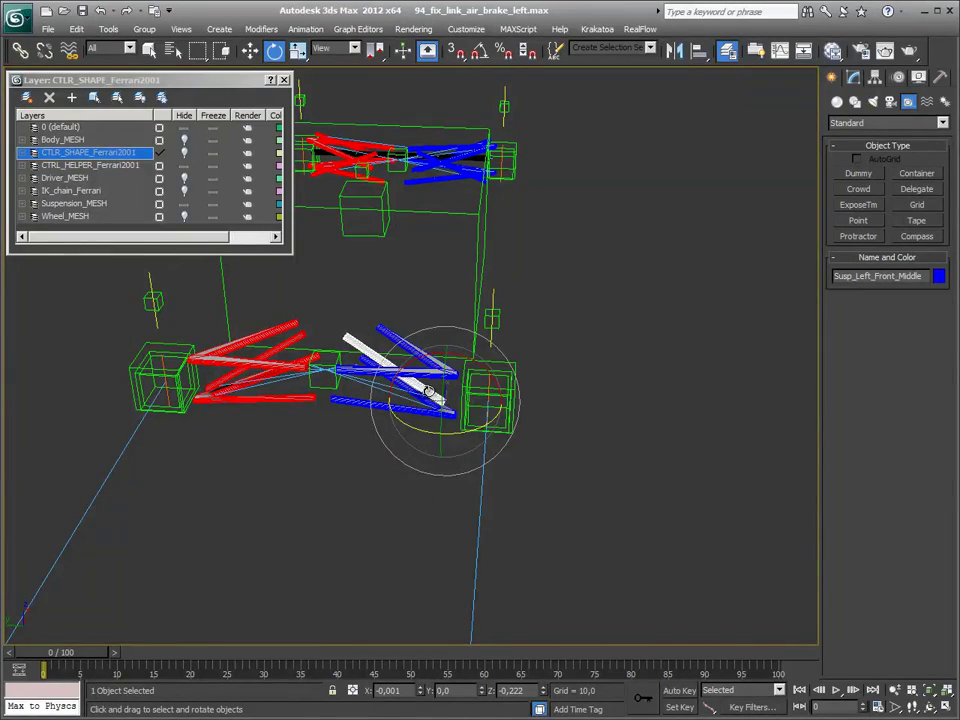
pyautogui.keyDown('alt'); pyautogui.moveTo(428, 391); pyautogui.dragTo(428, 332, button='middle'); pyautogui.keyUp('alt')
pyautogui.press('z')
pyautogui.hotkey('shift', 'z')
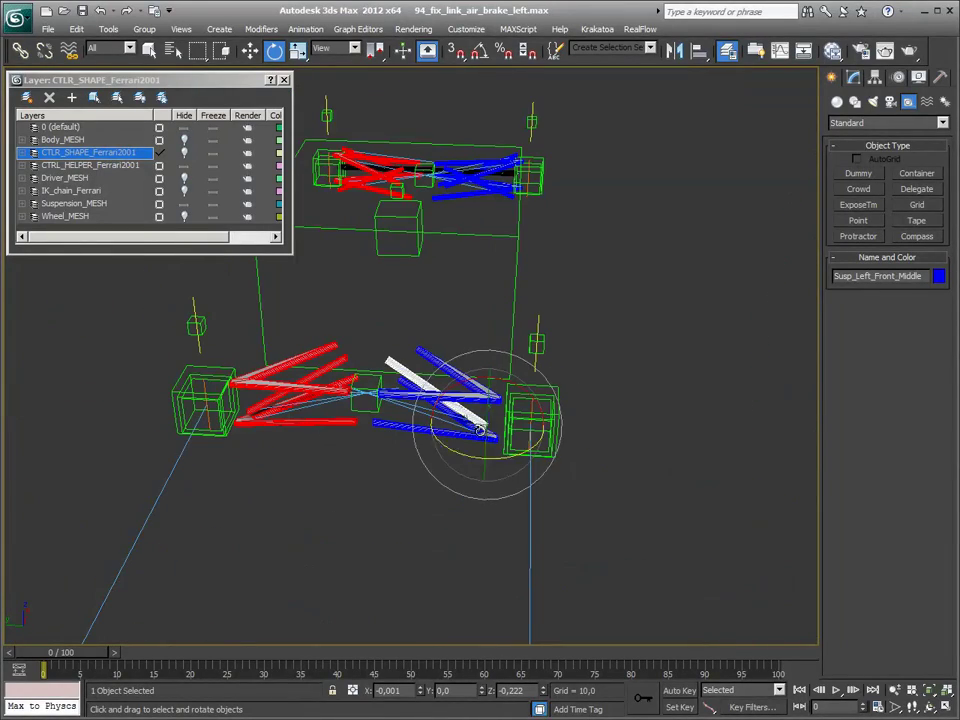
pyautogui.hotkey('alt', 'z')
pyautogui.moveTo(480, 430); pyautogui.dragTo(520, 375)
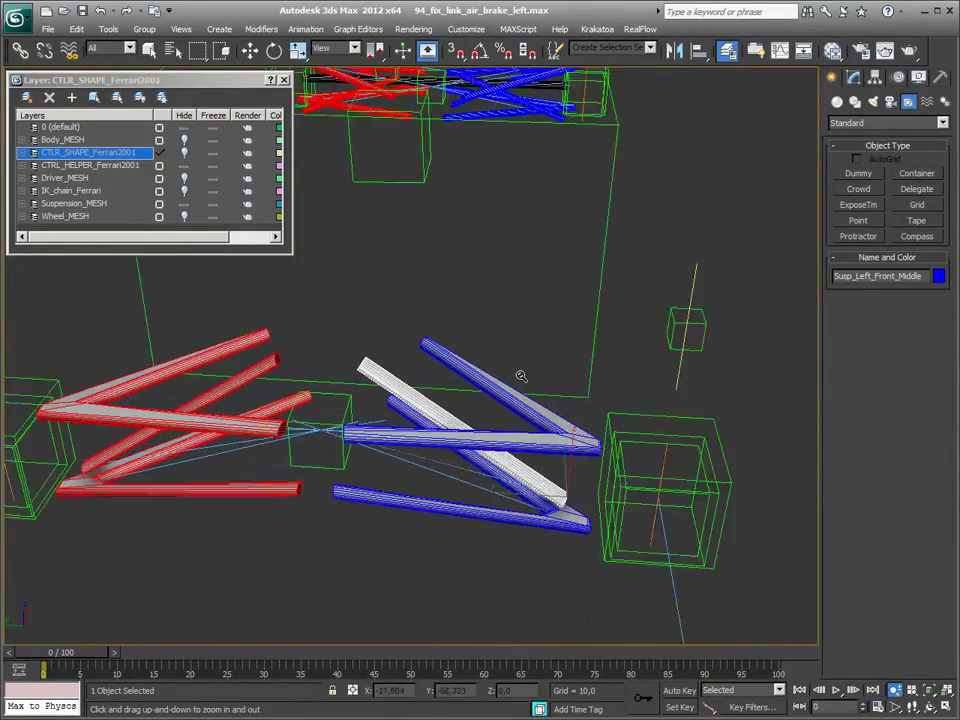
# Step: Orbit to a wider view, pick the CTRL_HELPER_Ferrari2001 layer and reselect the middle arm
pyautogui.press('e')
pyautogui.moveTo(520, 375)
pyautogui.keyDown('alt'); pyautogui.mouseDown(button='middle')
pyautogui.moveTo(546, 508)
pyautogui.moveTo(536, 476)
pyautogui.moveTo(518, 497)
pyautogui.mouseUp(button='middle'); pyautogui.keyUp('alt')
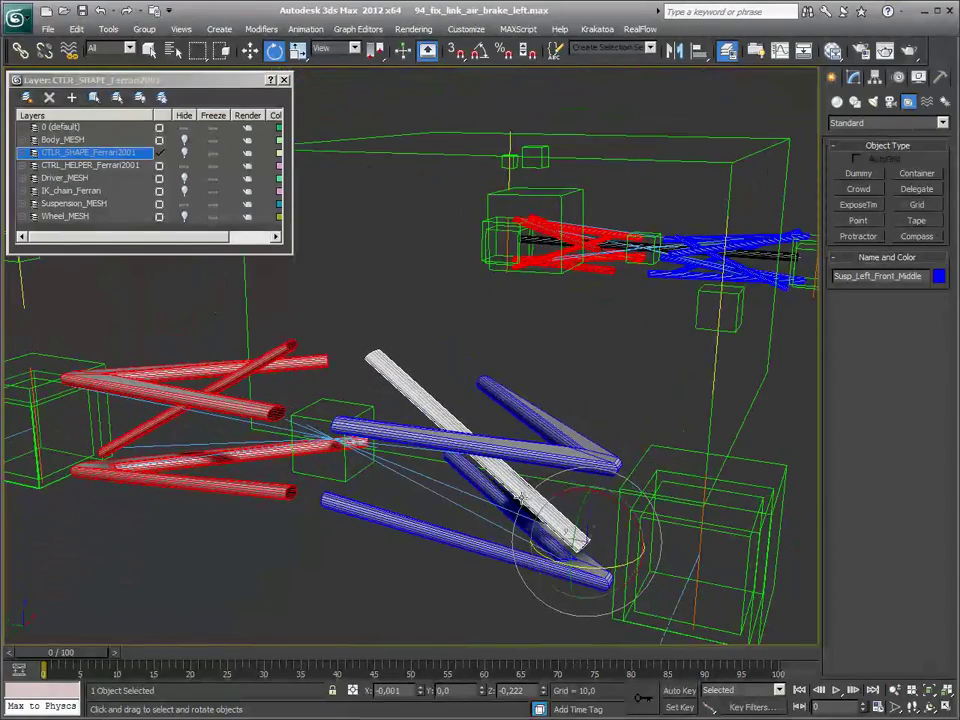
pyautogui.click(441, 581)
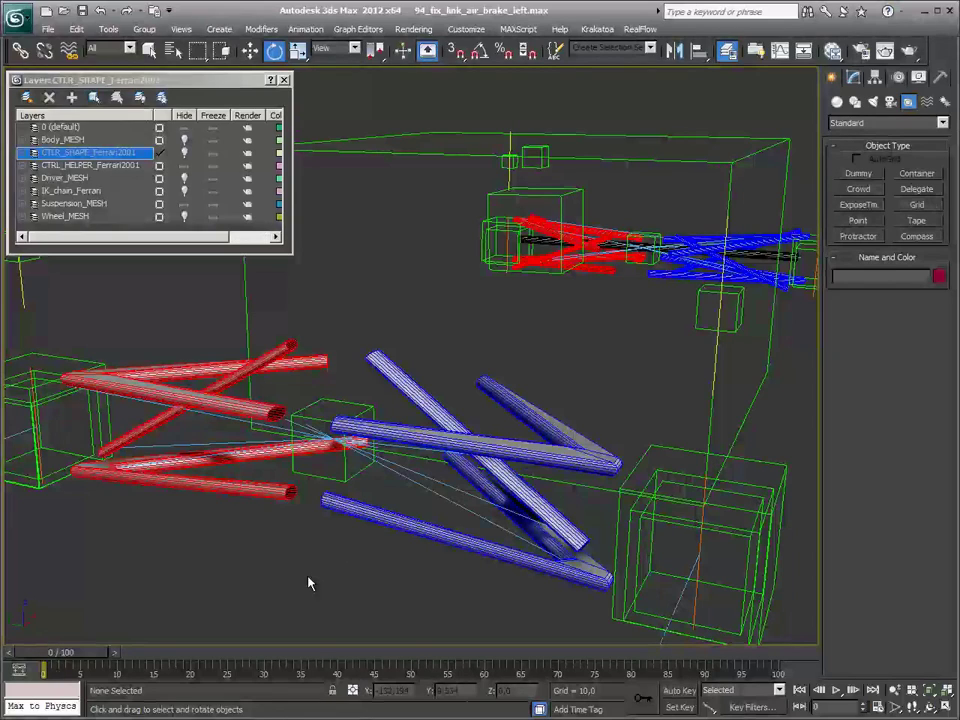
pyautogui.click(157, 167)
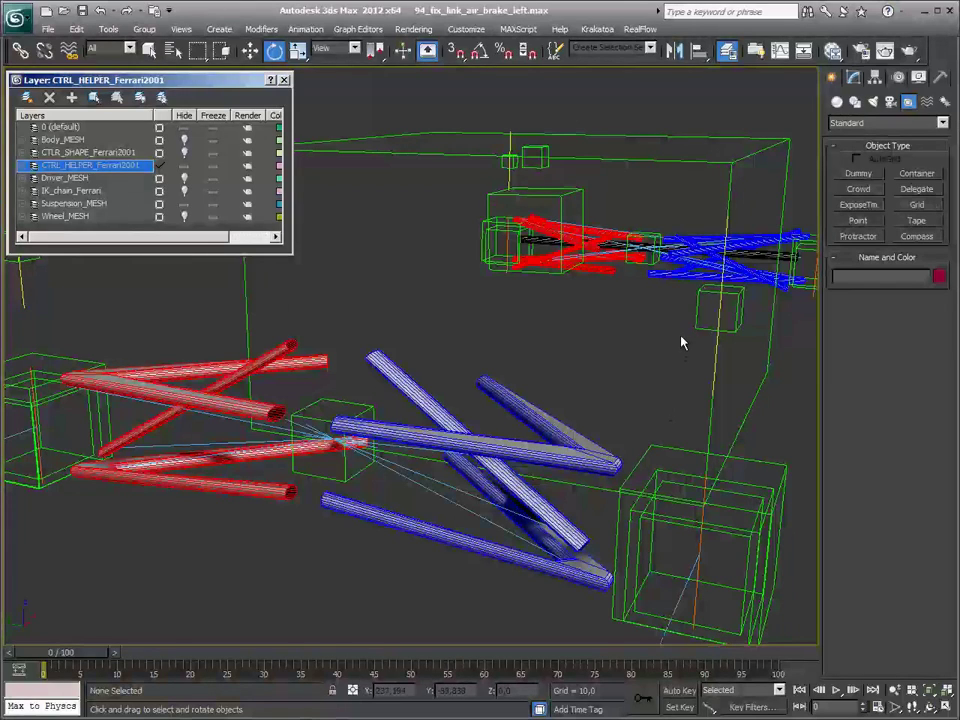
pyautogui.click(575, 527)
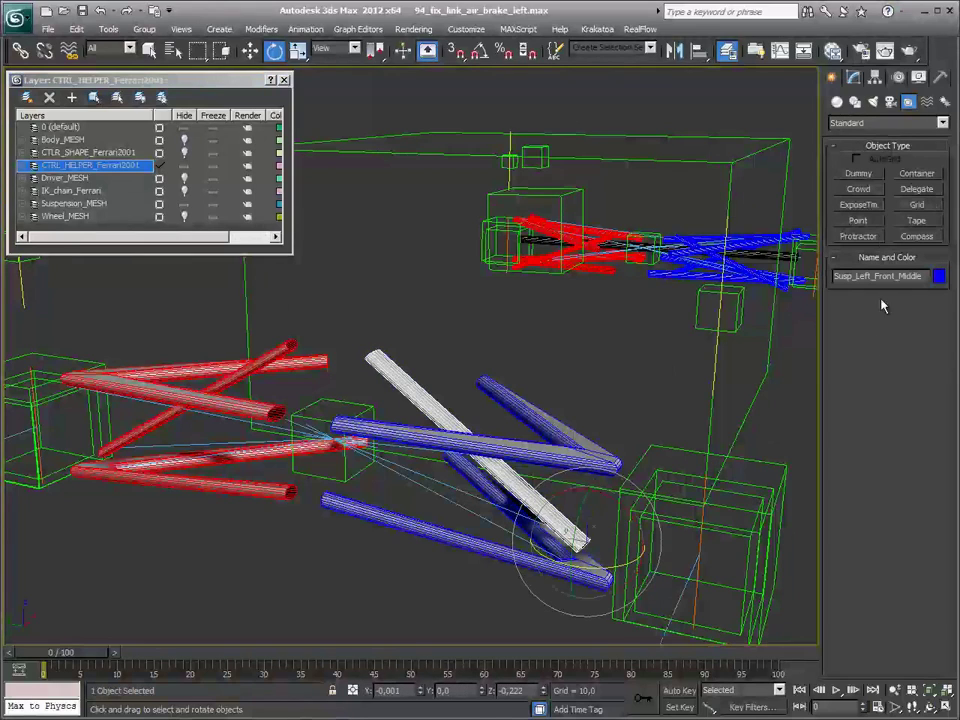
# Step: Inspect Susp_Left_Front_Down's Position List and its Position Constraint to Dummy_SuspAncor_FL
pyautogui.click(897, 79)
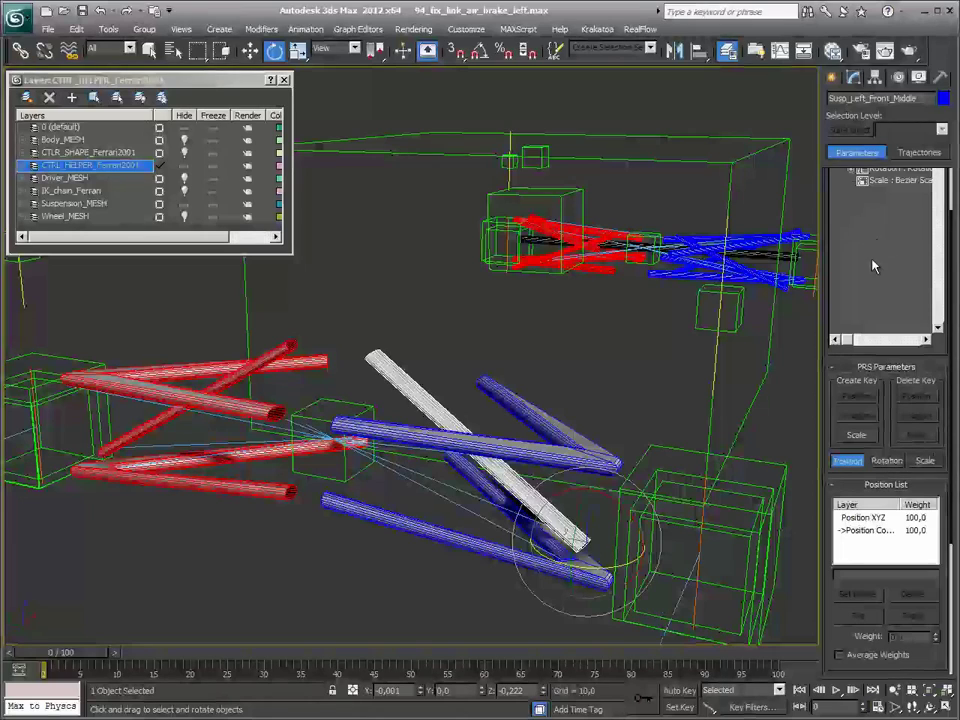
pyautogui.moveTo(870, 338); pyautogui.dragTo(853, 338)
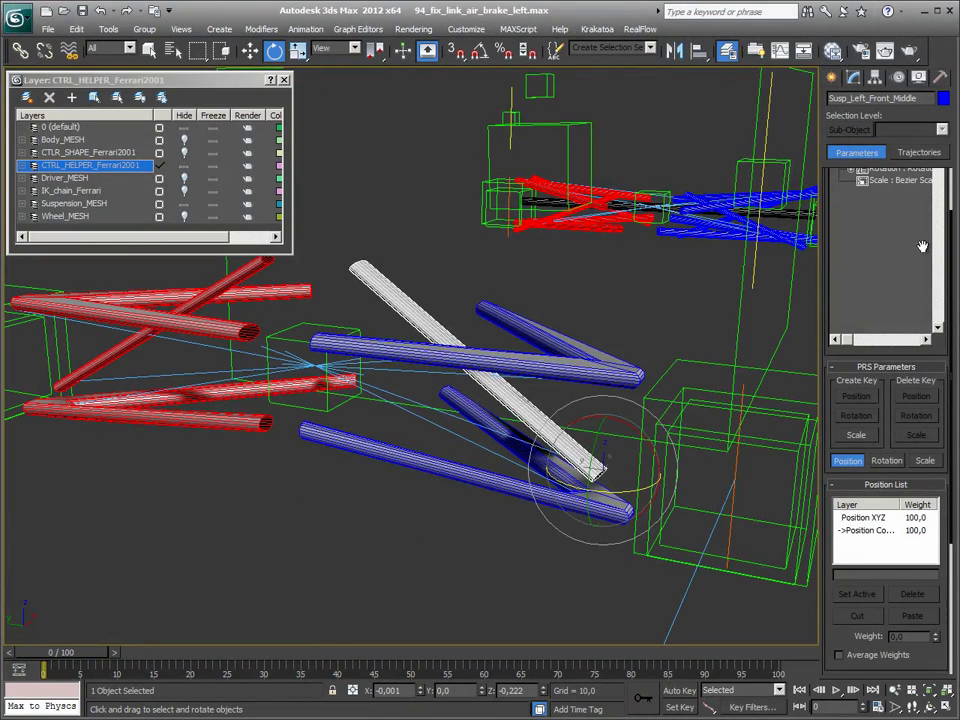
pyautogui.moveTo(900, 228); pyautogui.dragTo(860, 240)
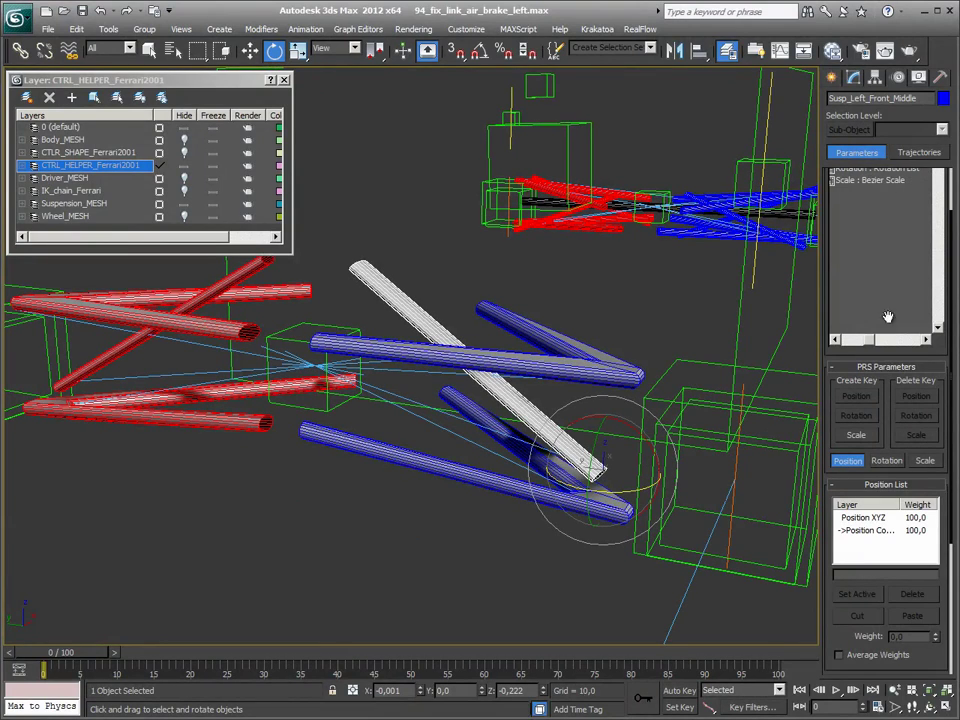
pyautogui.scroll(2, 872, 272)
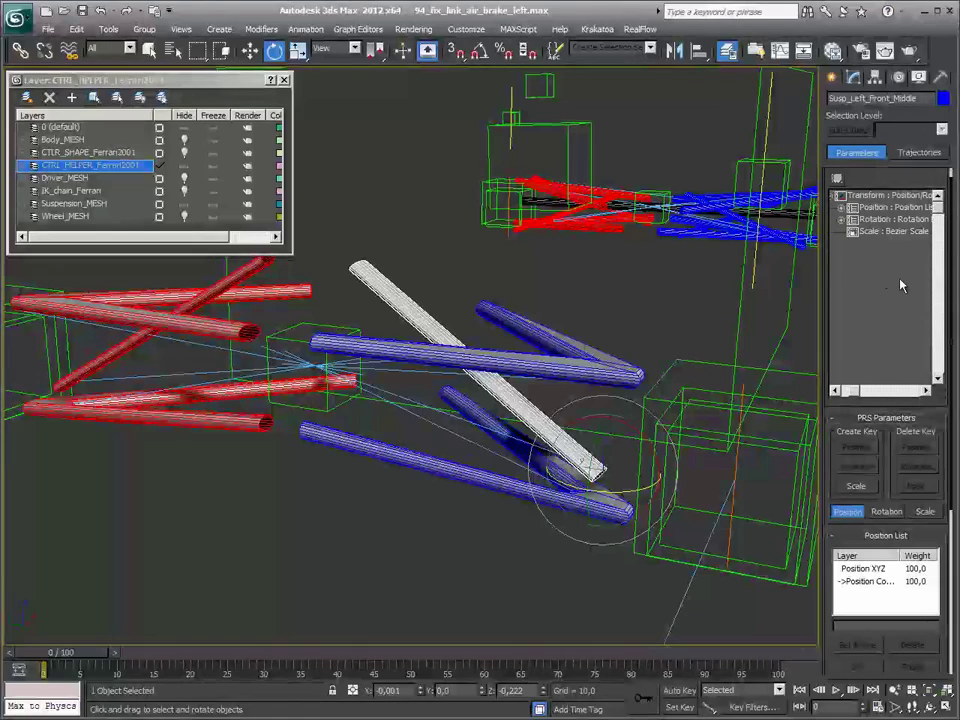
pyautogui.click(841, 207)
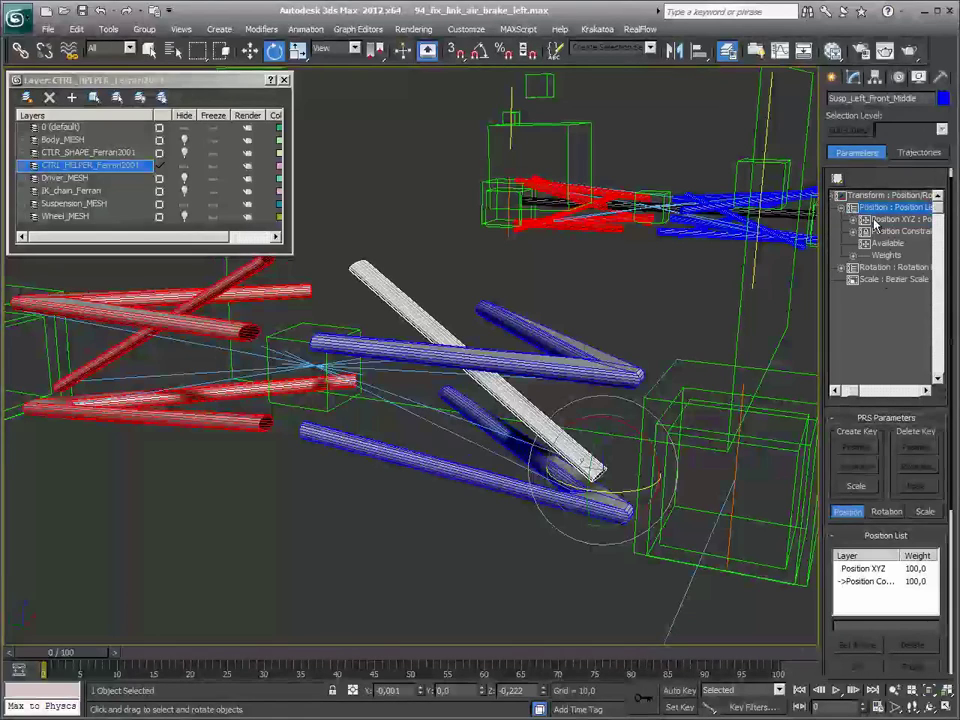
pyautogui.click(885, 219)
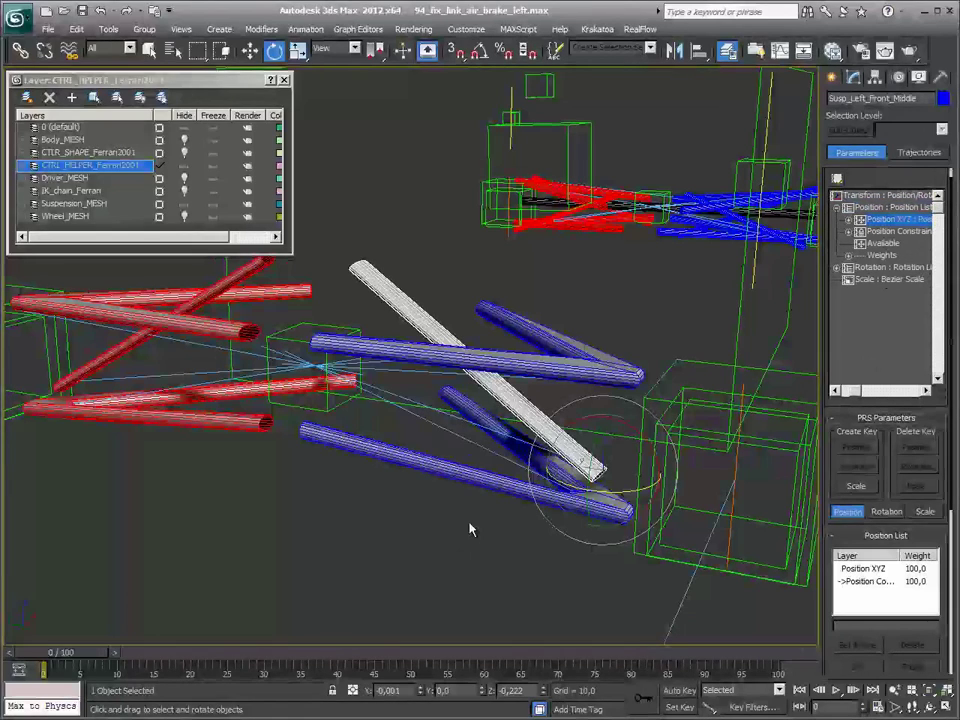
pyautogui.click(475, 476)
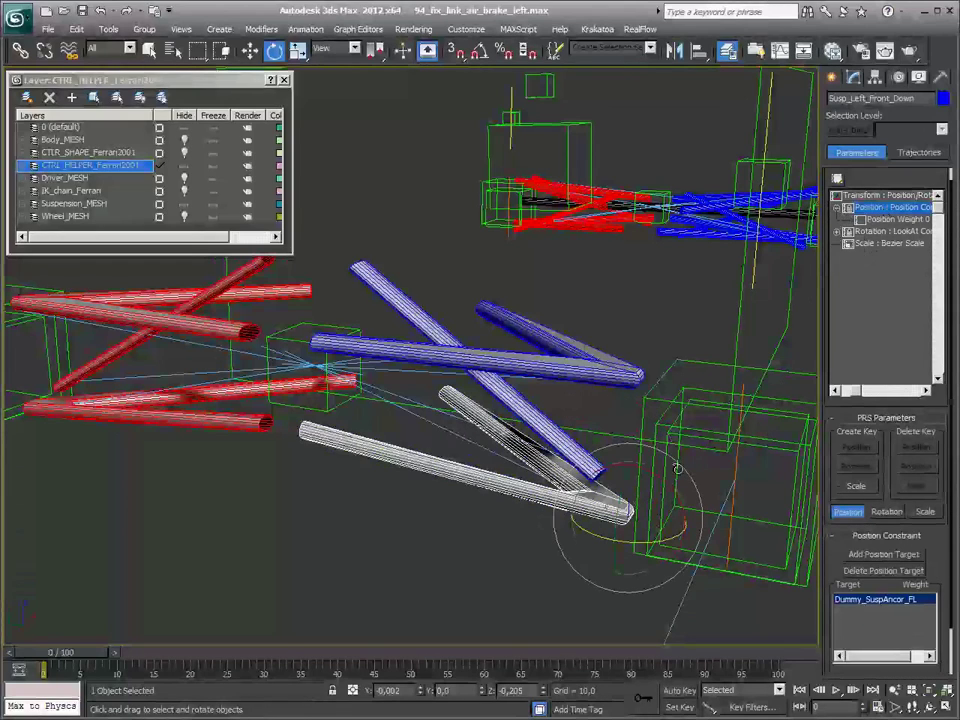
pyautogui.click(425, 587)
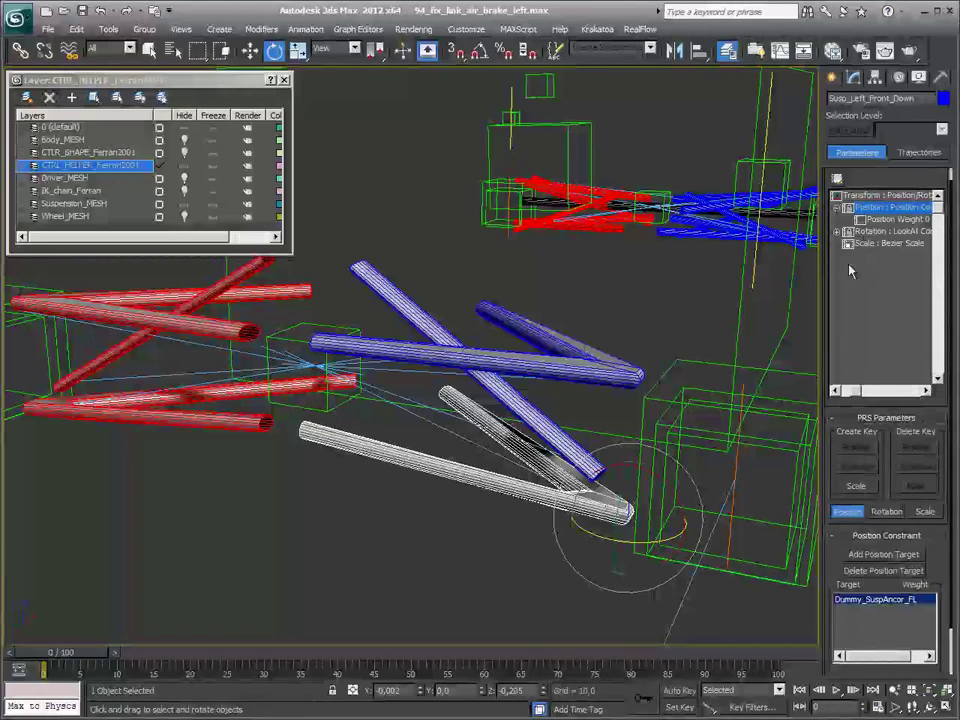
pyautogui.click(862, 219)
pyautogui.scroll(-2, 836, 440)
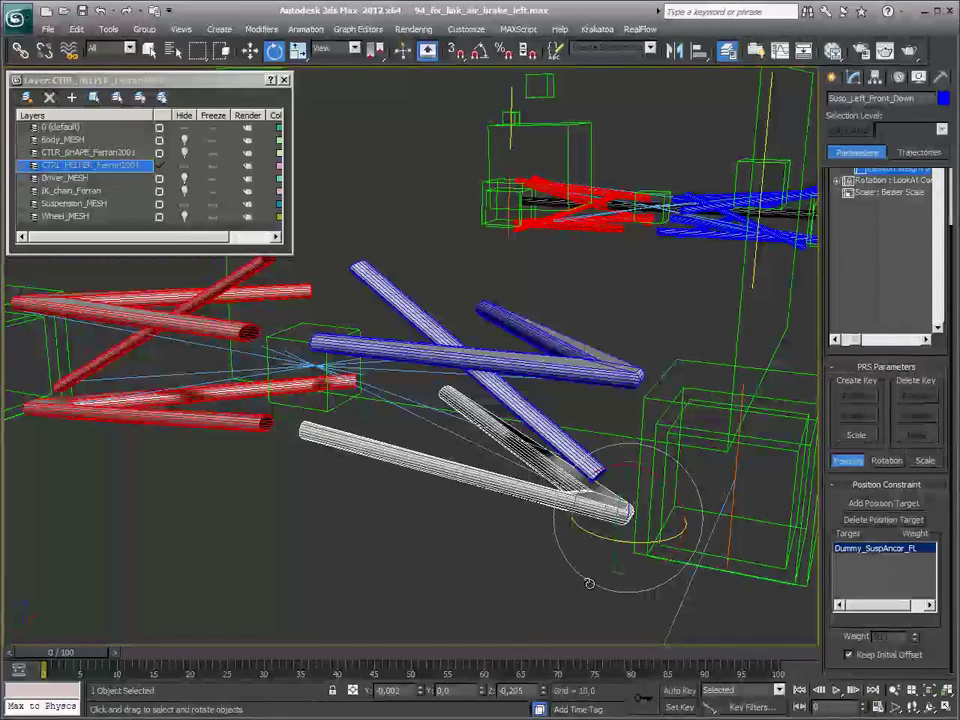
# Step: Turn Keep Initial Offset back on for the lower front-left arm's Position Constraint, then deselect it
pyautogui.click(883, 665)
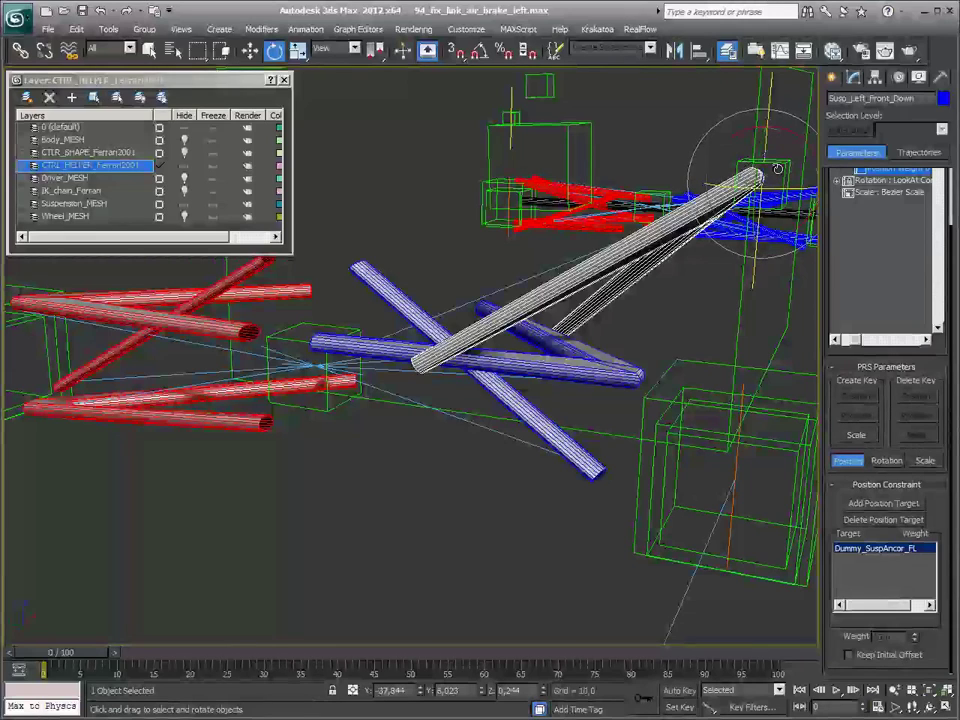
pyautogui.click(849, 655)
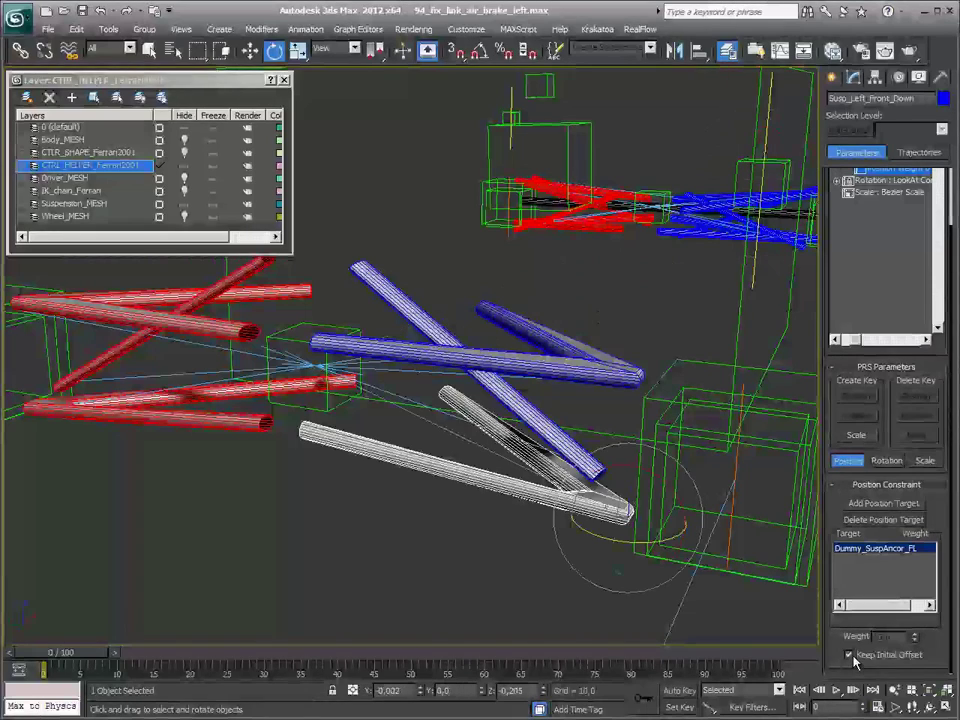
pyautogui.click(386, 508)
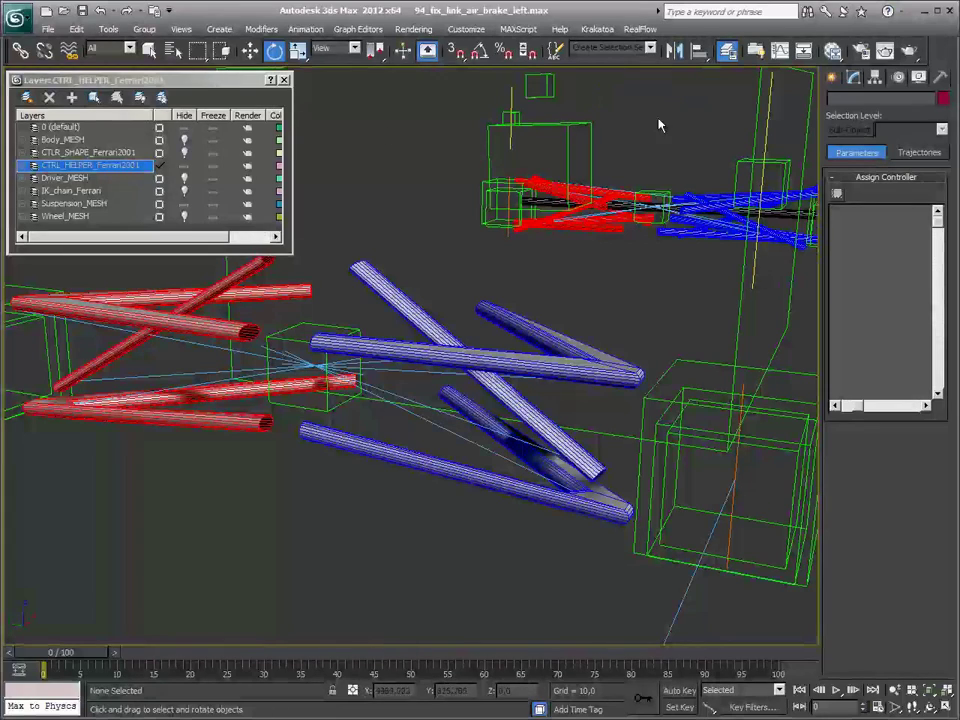
# Step: Create a small dummy helper at the blue arms' outer tip in the Top view
pyautogui.click(834, 79)
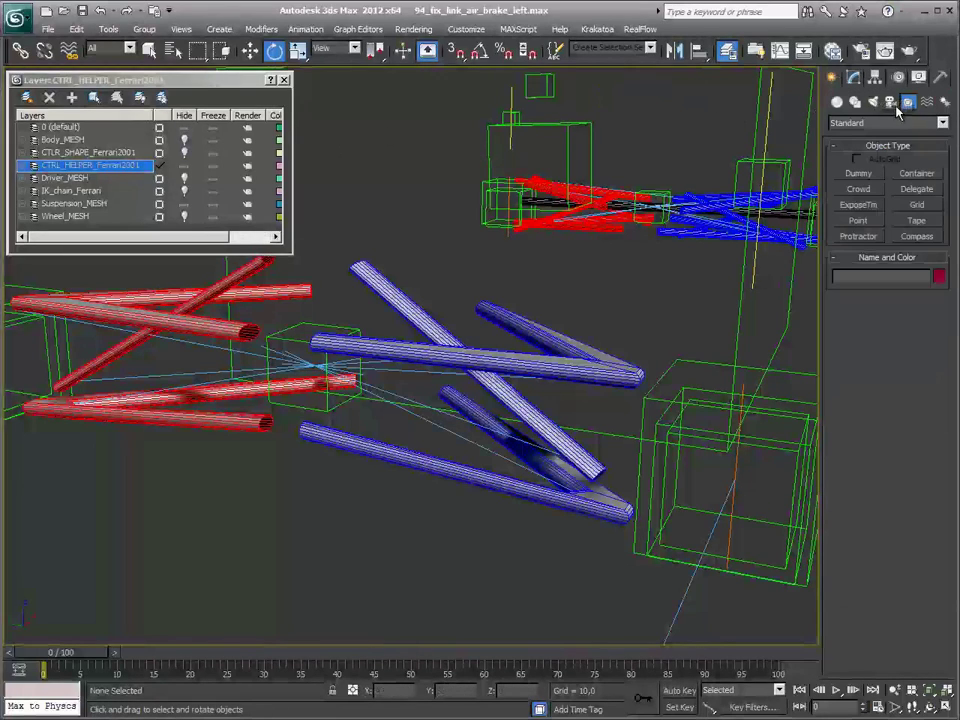
pyautogui.click(862, 174)
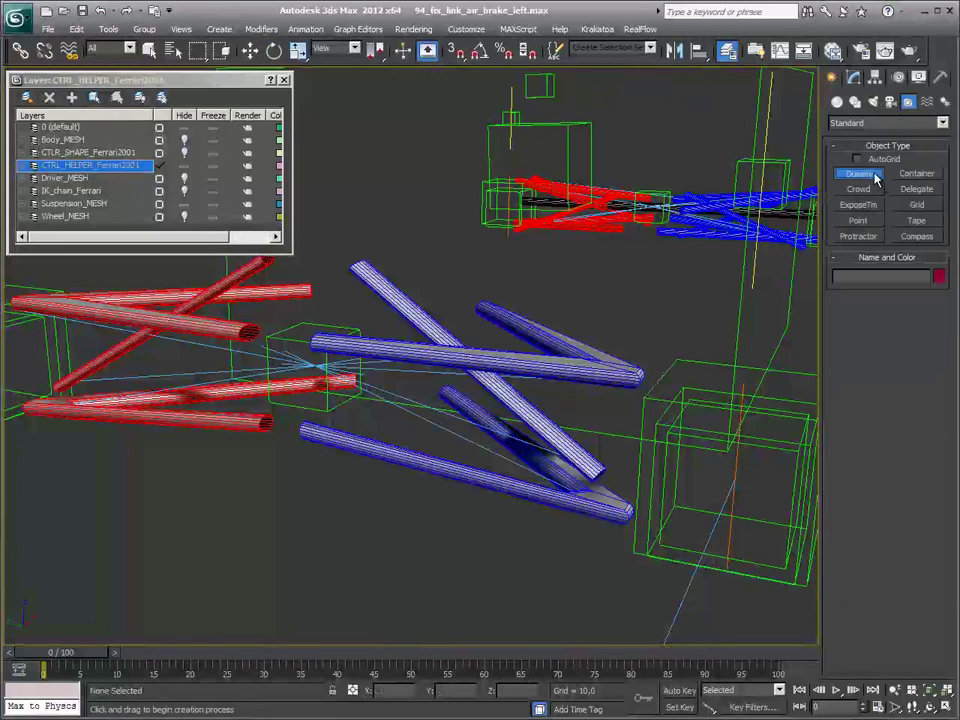
pyautogui.press('t')
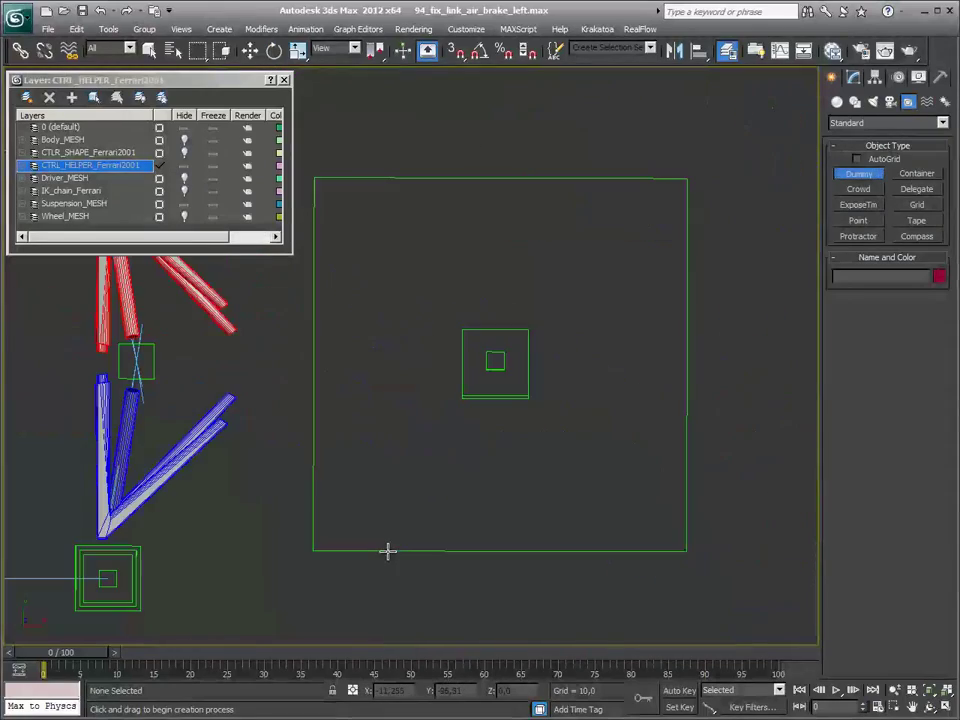
pyautogui.moveTo(156, 541); pyautogui.dragTo(309, 513, button='middle')
pyautogui.scroll(3, 309, 513)
pyautogui.moveTo(206, 518); pyautogui.dragTo(448, 420, button='middle')
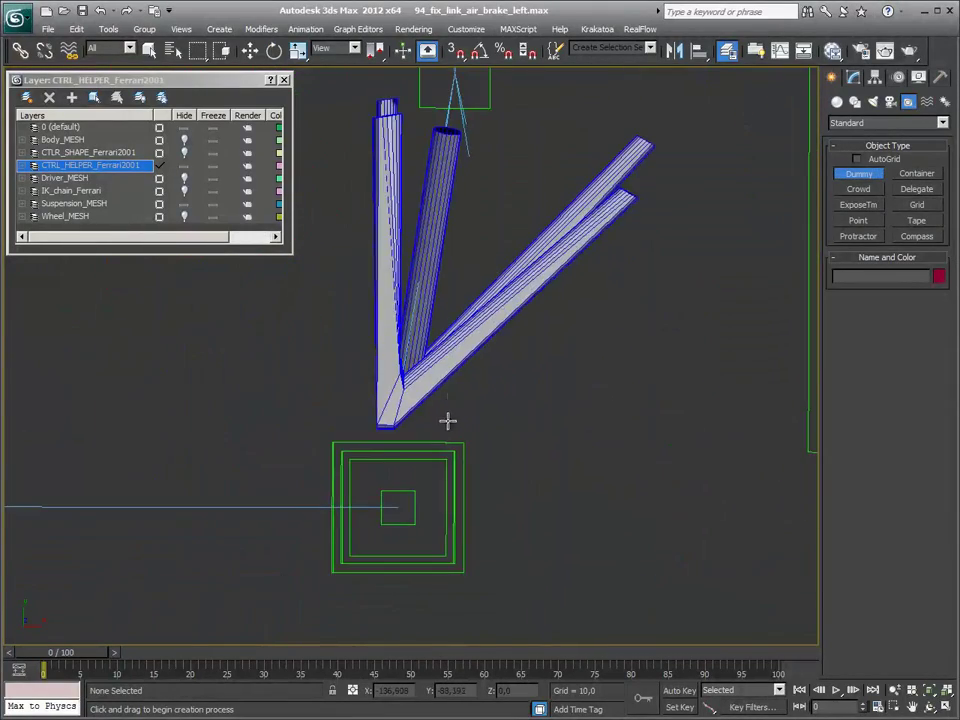
pyautogui.scroll(3, 448, 420)
pyautogui.scroll(1, 402, 415)
pyautogui.scroll(-2, 402, 415)
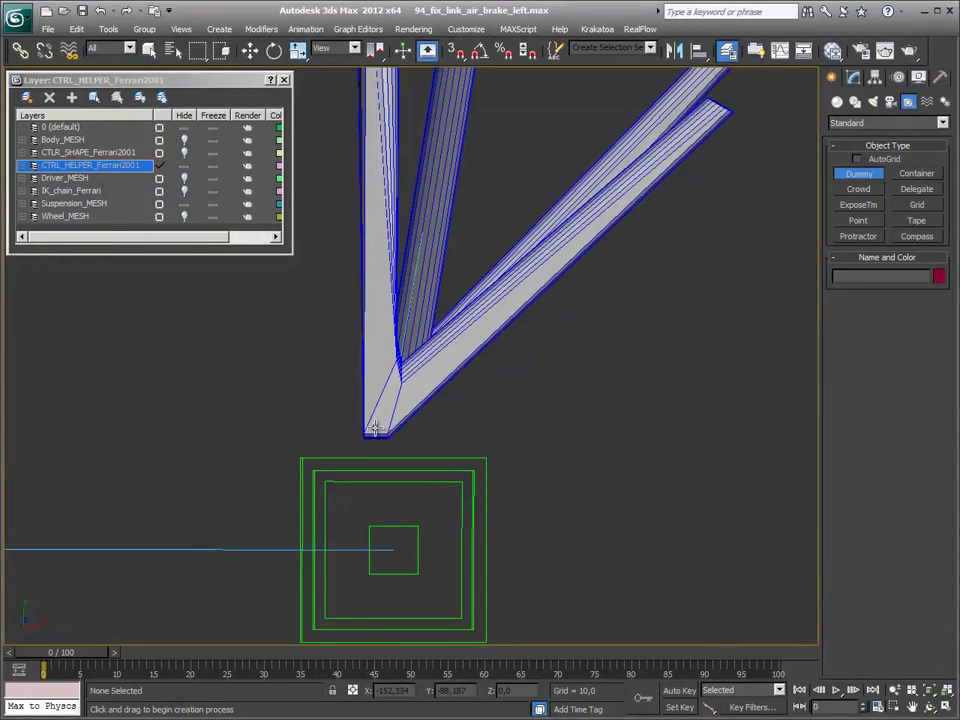
pyautogui.moveTo(376, 428); pyautogui.dragTo(399, 447)
# Step: Switch to wireframe and nudge the dummy right onto the arm tip
pyautogui.press('e')
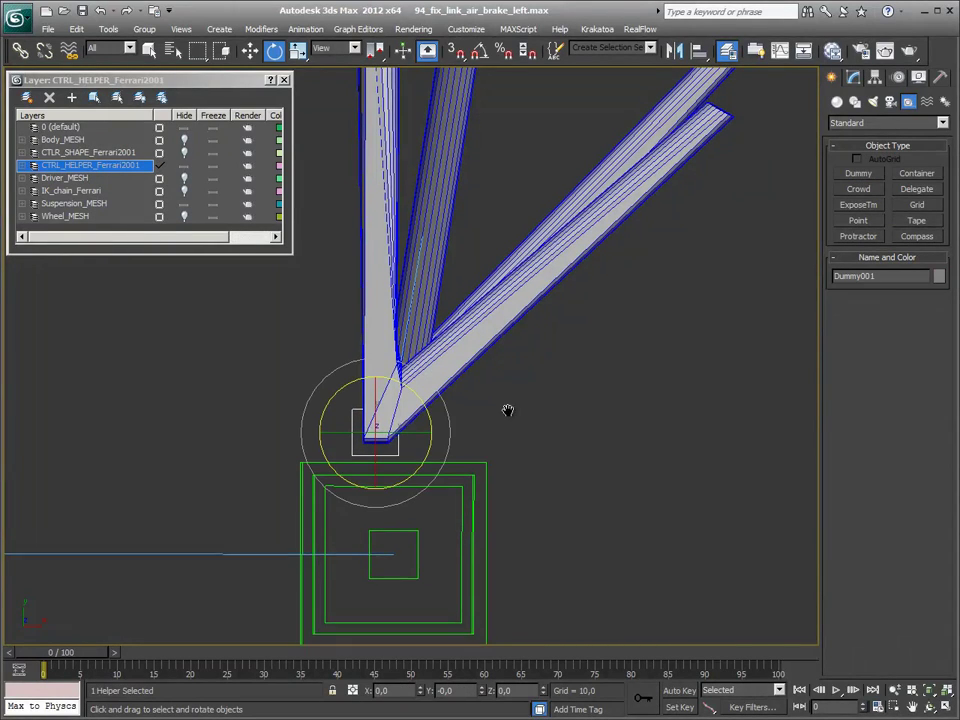
pyautogui.moveTo(508, 411); pyautogui.dragTo(503, 425, button='middle')
pyautogui.press('F3')
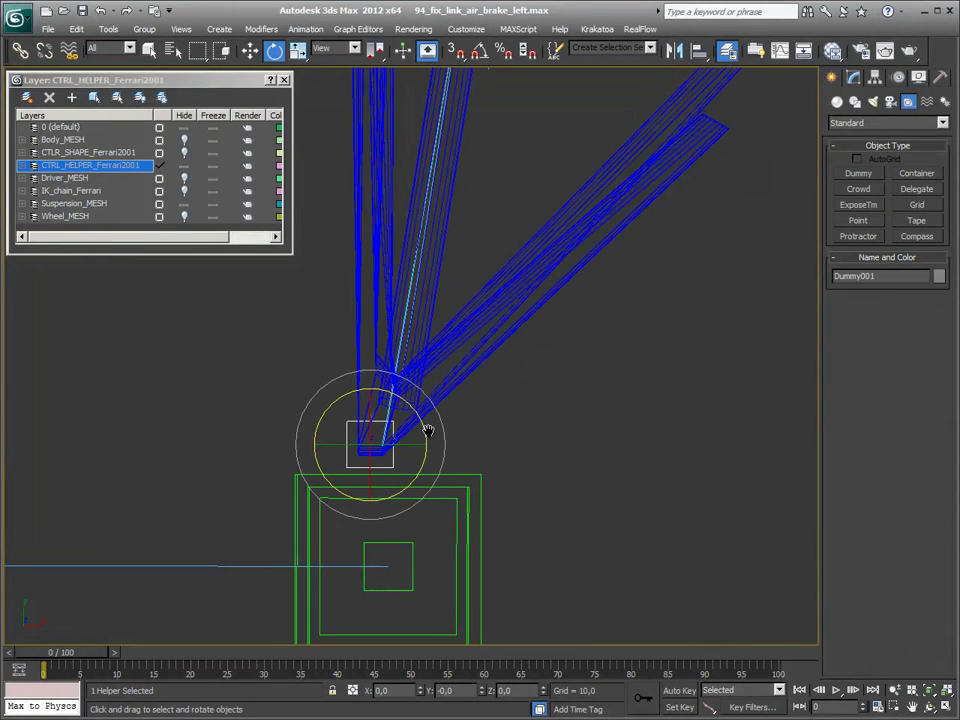
pyautogui.moveTo(429, 431); pyautogui.dragTo(436, 435, button='middle')
pyautogui.press('w')
pyautogui.moveTo(432, 443); pyautogui.dragTo(437, 444)
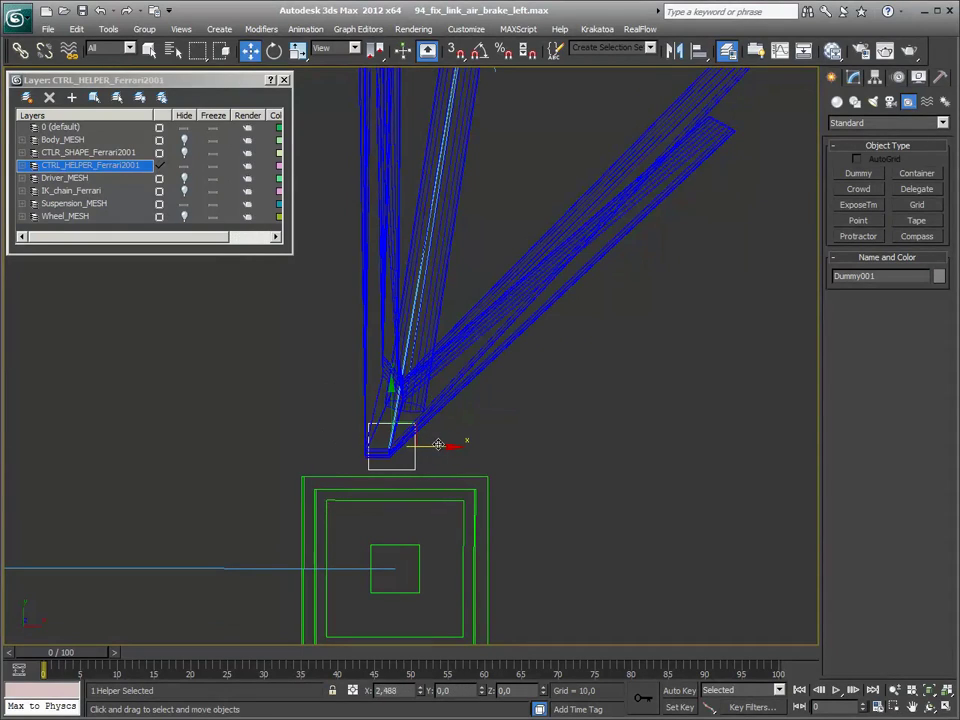
pyautogui.moveTo(511, 434)
pyautogui.mouseDown(button='middle')
pyautogui.moveTo(486, 448)
pyautogui.moveTo(576, 406)
pyautogui.mouseUp(button='middle')
# Step: Raise the dummy to the arm tip's height and check it against the lower front arm
pyautogui.press('z')
pyautogui.scroll(-3, 366, 409)
pyautogui.scroll(-5, 394, 399)
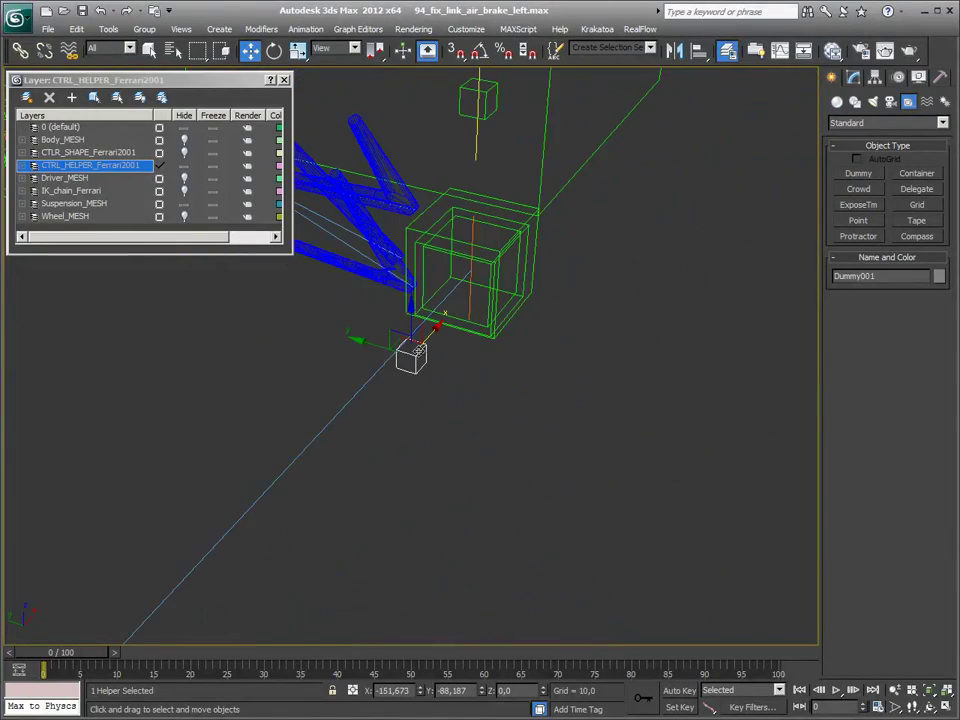
pyautogui.scroll(-2, 410, 395)
pyautogui.keyDown('alt'); pyautogui.moveTo(424, 397); pyautogui.dragTo(440, 430, button='middle'); pyautogui.keyUp('alt')
pyautogui.moveTo(421, 425); pyautogui.dragTo(421, 318)
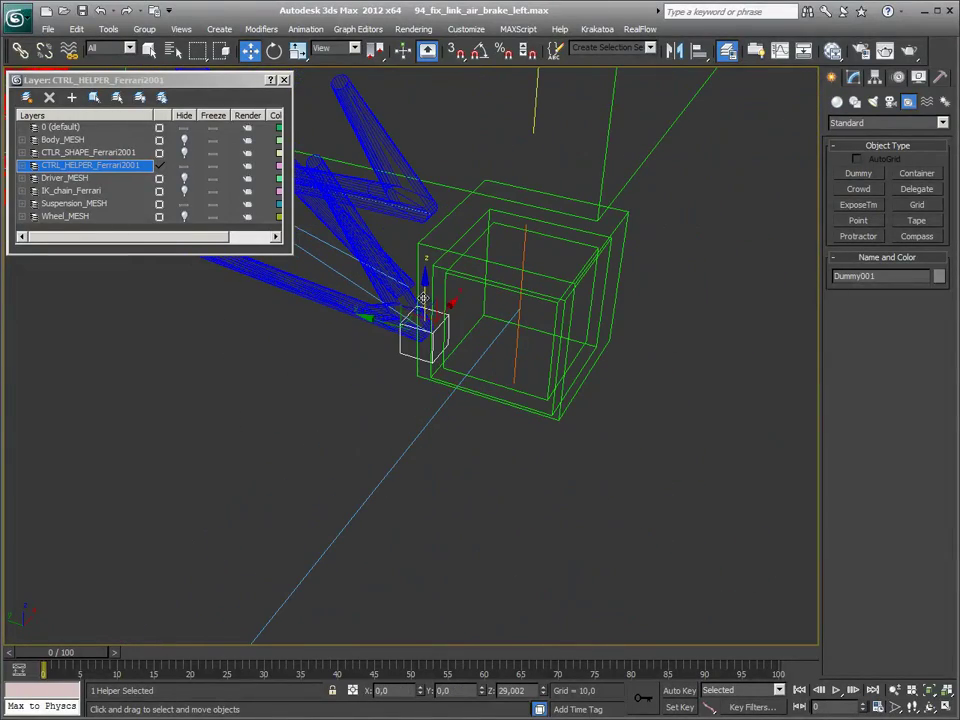
pyautogui.scroll(2, 411, 429)
pyautogui.scroll(2, 456, 401)
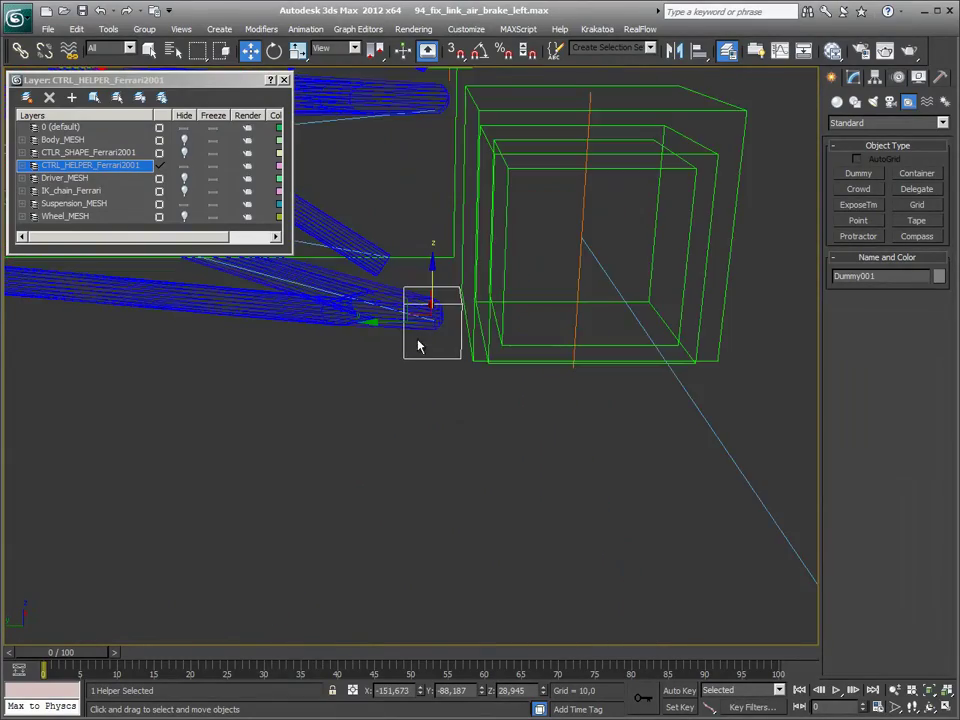
pyautogui.scroll(2, 420, 345)
pyautogui.click(434, 390)
pyautogui.moveTo(326, 422)
pyautogui.keyDown('alt'); pyautogui.mouseDown(button='middle')
pyautogui.moveTo(478, 437)
pyautogui.moveTo(497, 450)
pyautogui.mouseUp(button='middle'); pyautogui.keyUp('alt')
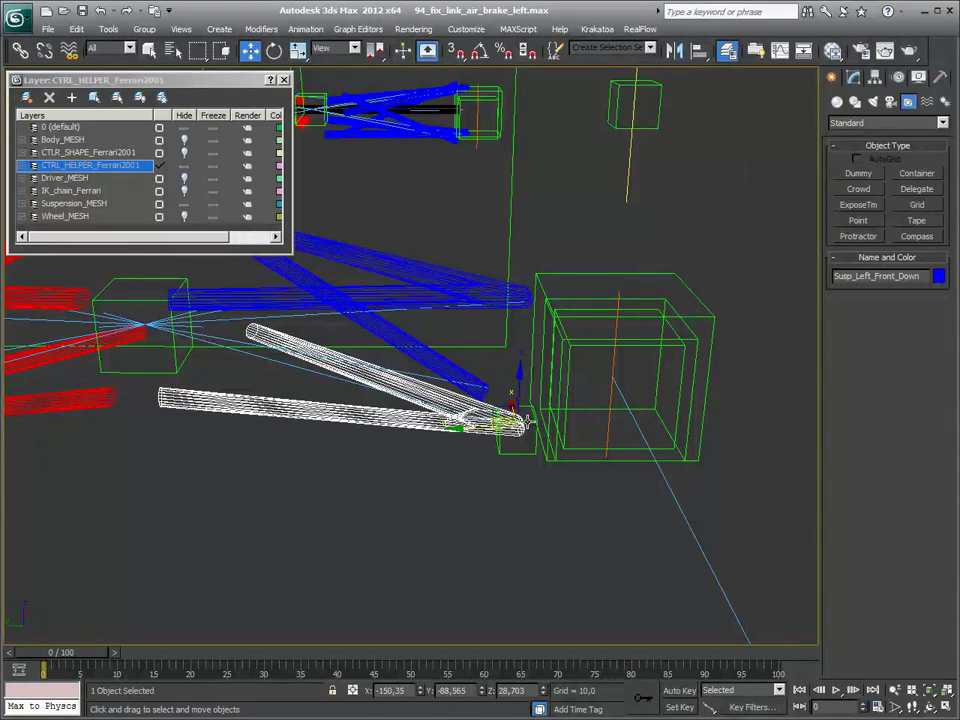
# Step: Give the lower front-left arm a Position XYZ controller, after briefly trying Bezier Position
pyautogui.click(897, 77)
pyautogui.moveTo(833, 209); pyautogui.dragTo(836, 240)
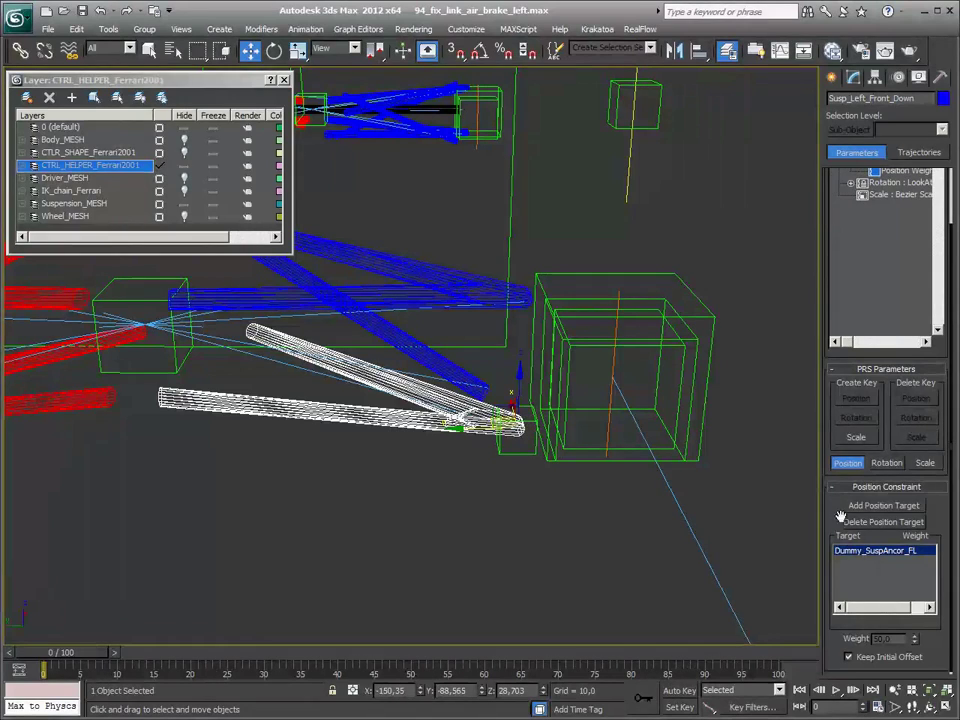
pyautogui.moveTo(840, 516); pyautogui.dragTo(840, 580)
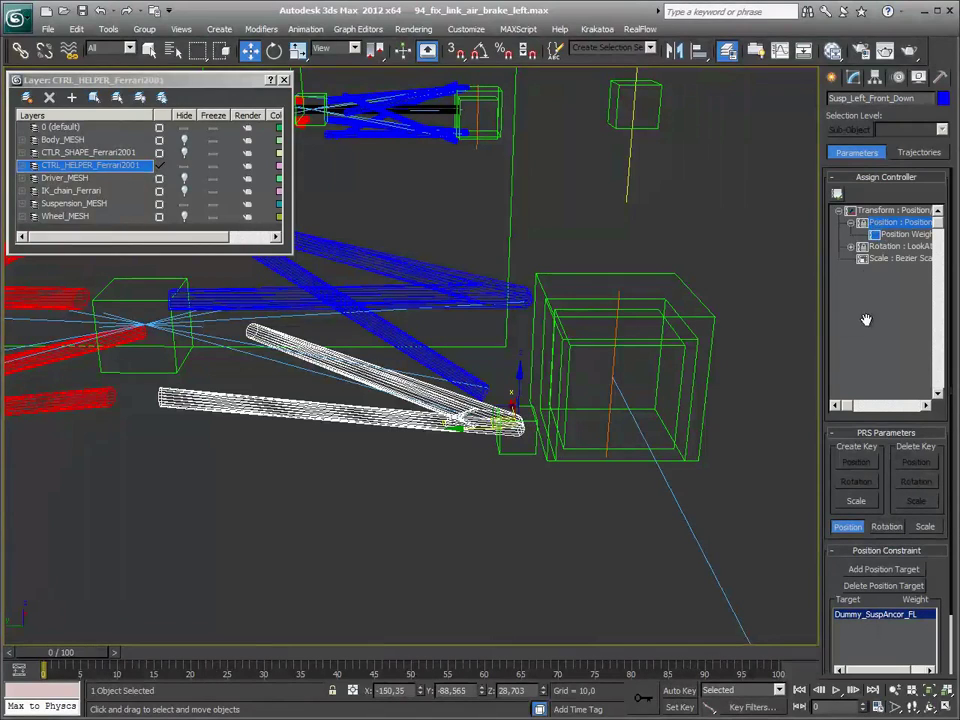
pyautogui.click(838, 195)
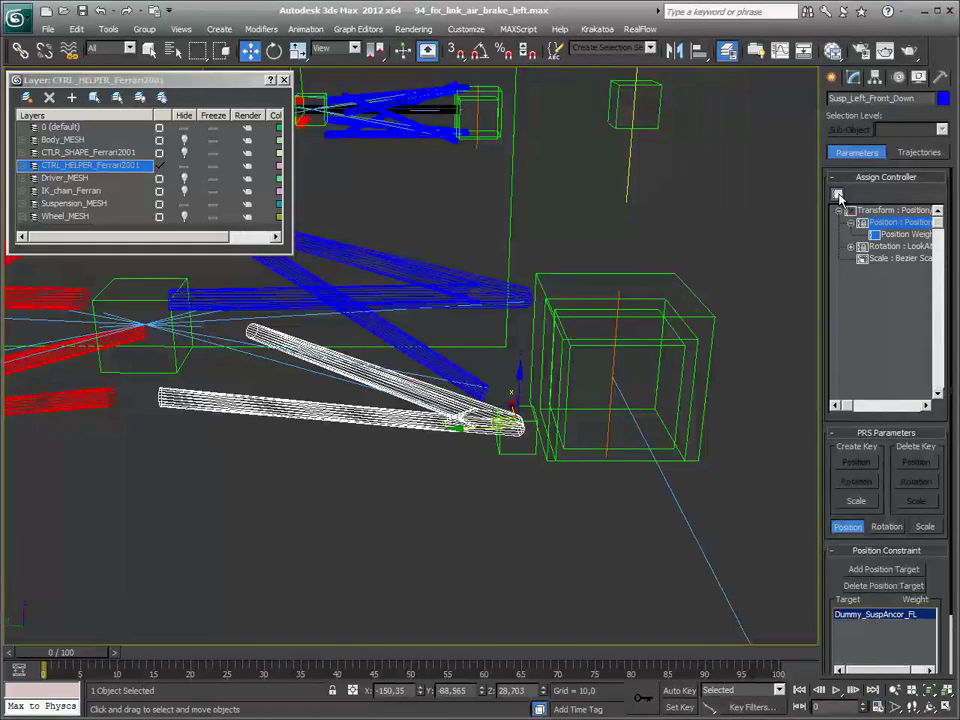
pyautogui.click(430, 258)
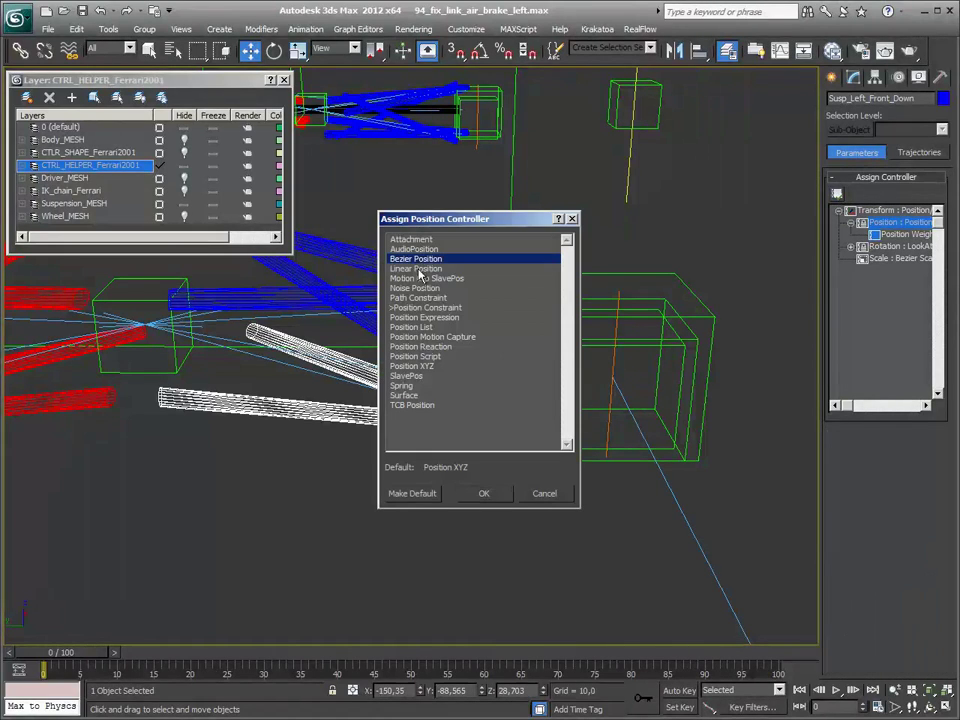
pyautogui.doubleClick(431, 259)
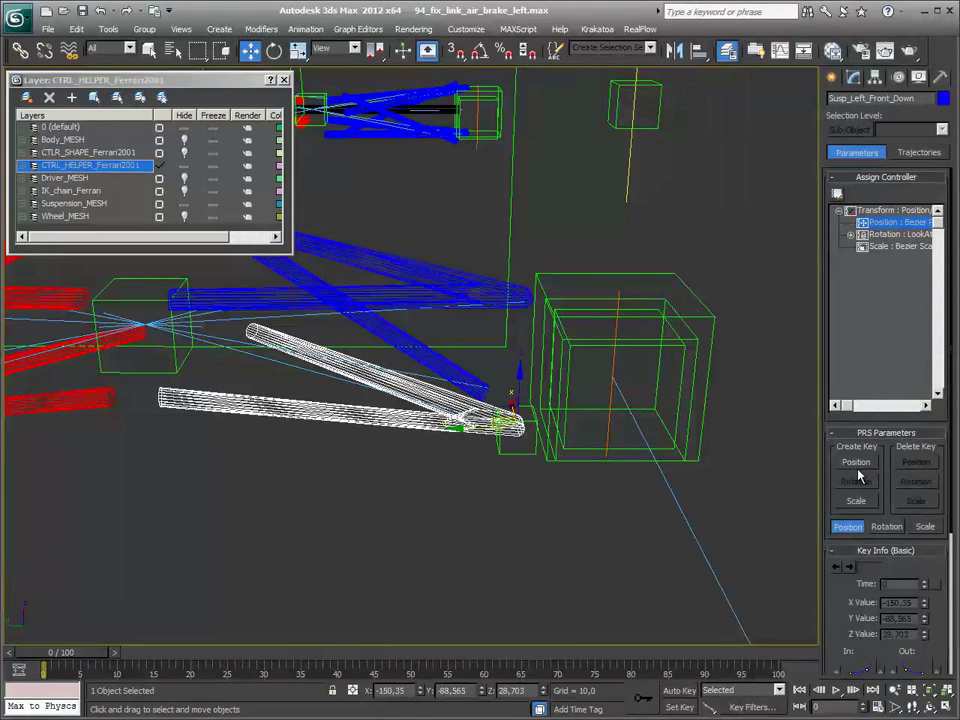
pyautogui.doubleClick(862, 224)
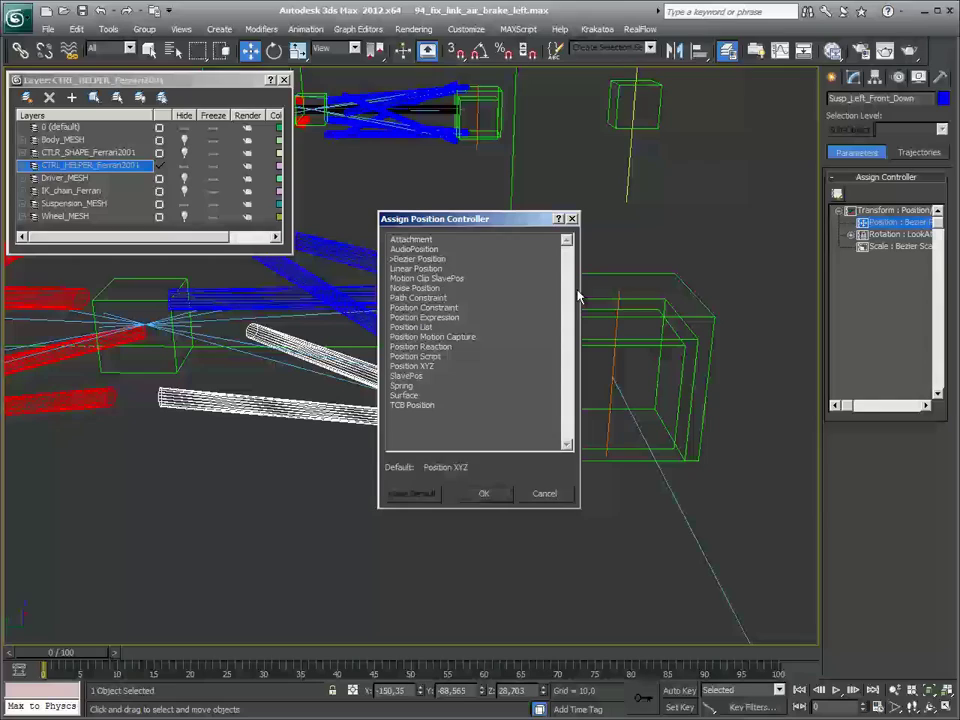
pyautogui.click(412, 366)
pyautogui.doubleClick(412, 367)
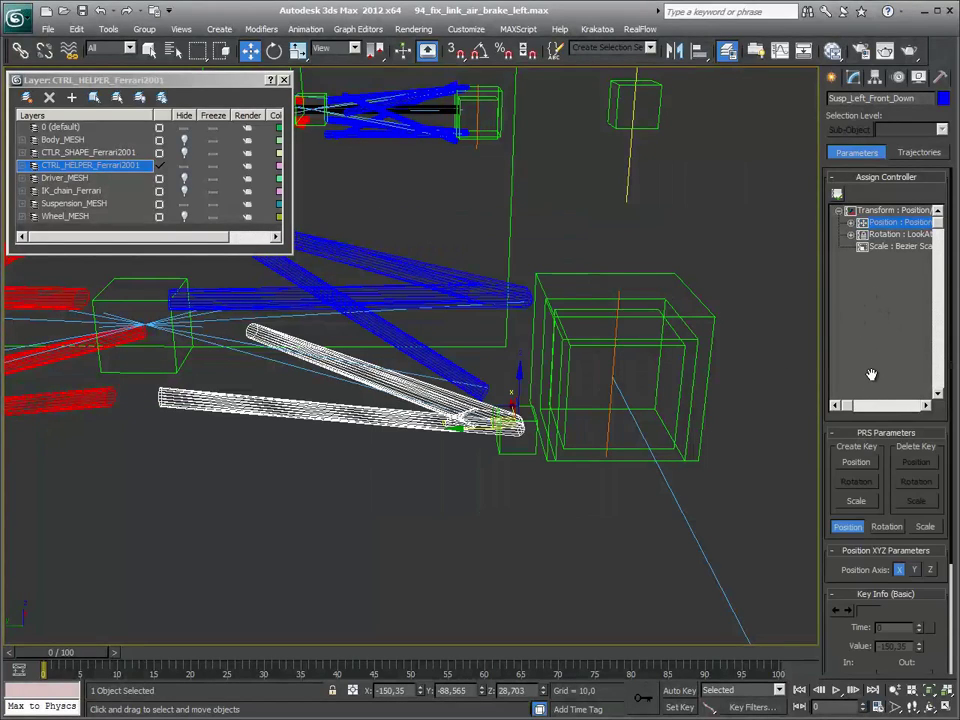
# Step: Switch the middle front-left arm's position controller to Position XYZ
pyautogui.click(453, 367)
pyautogui.click(824, 223)
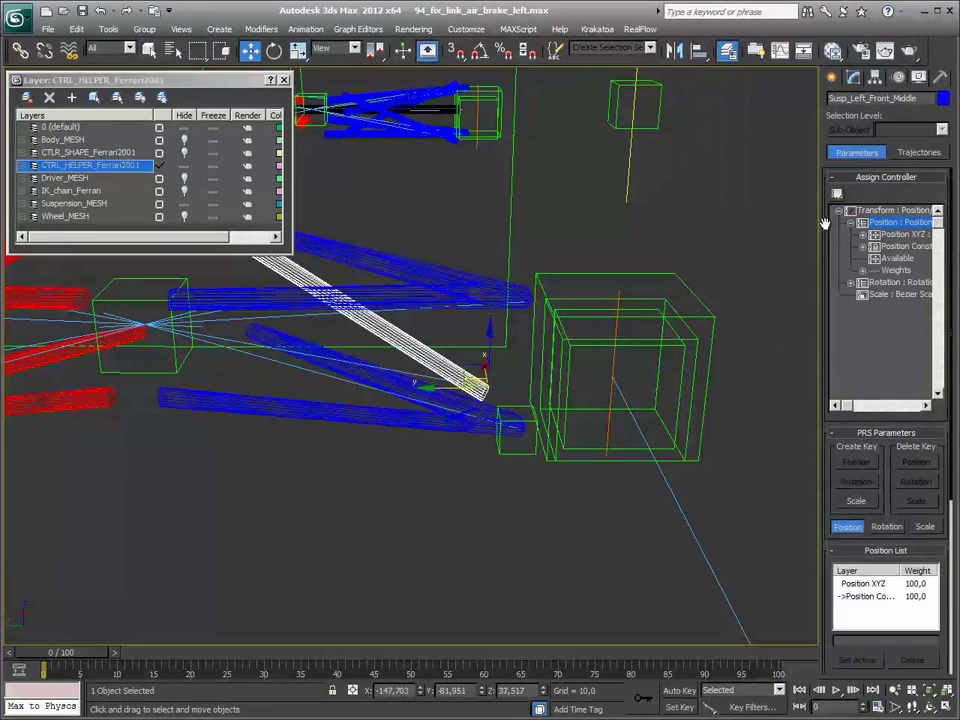
pyautogui.click(836, 193)
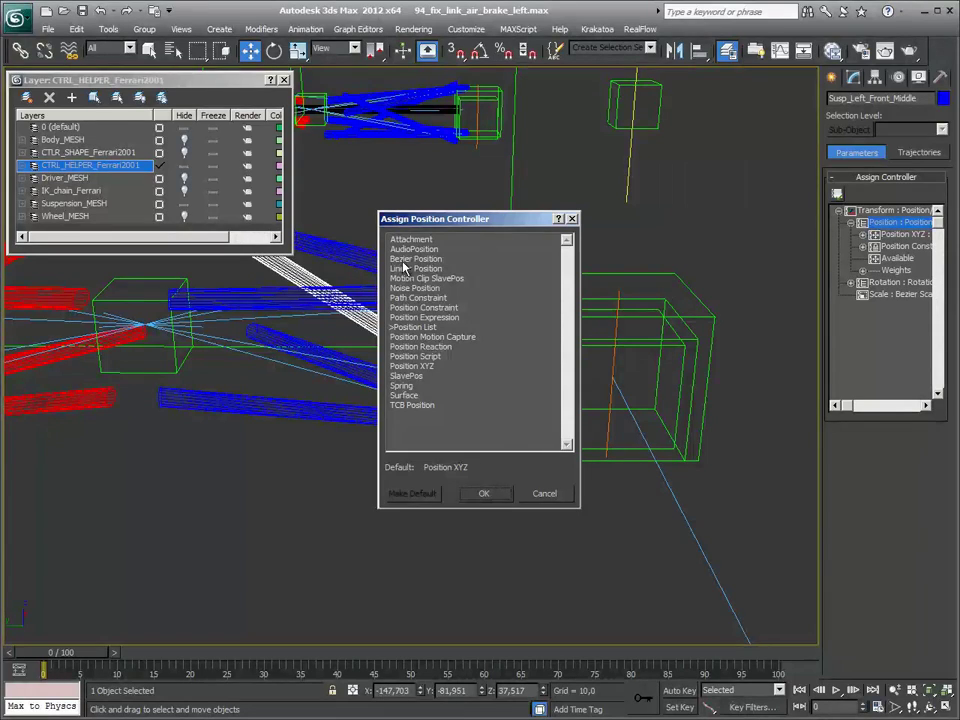
pyautogui.click(415, 367)
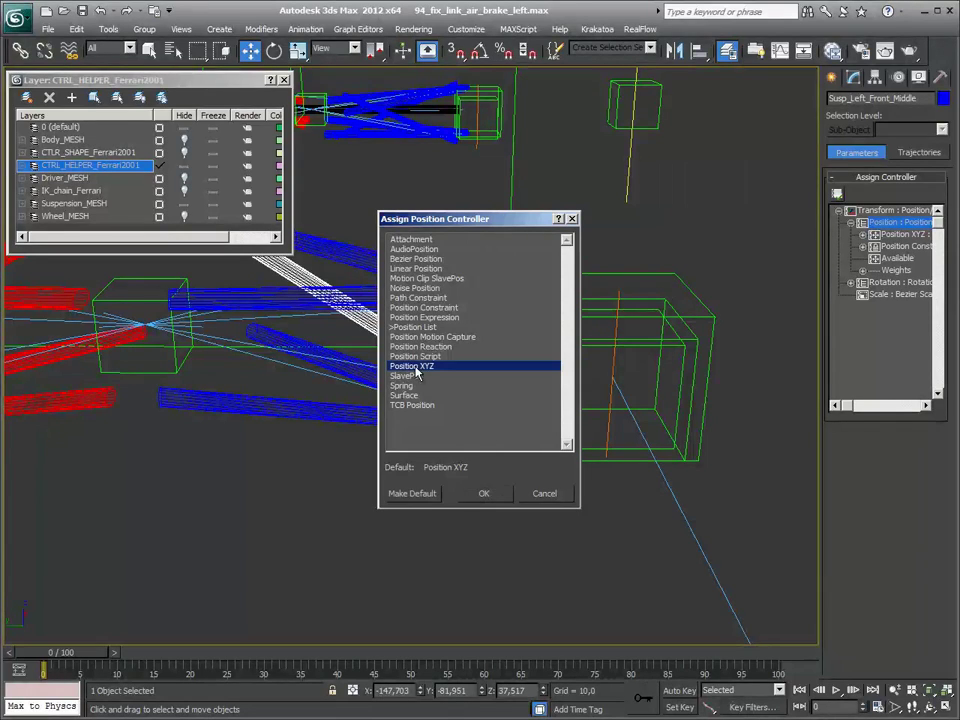
pyautogui.click(488, 494)
# Step: Switch the Susp_Left_Front_Up arm's position controller to Position XYZ and clear the selection
pyautogui.click(479, 284)
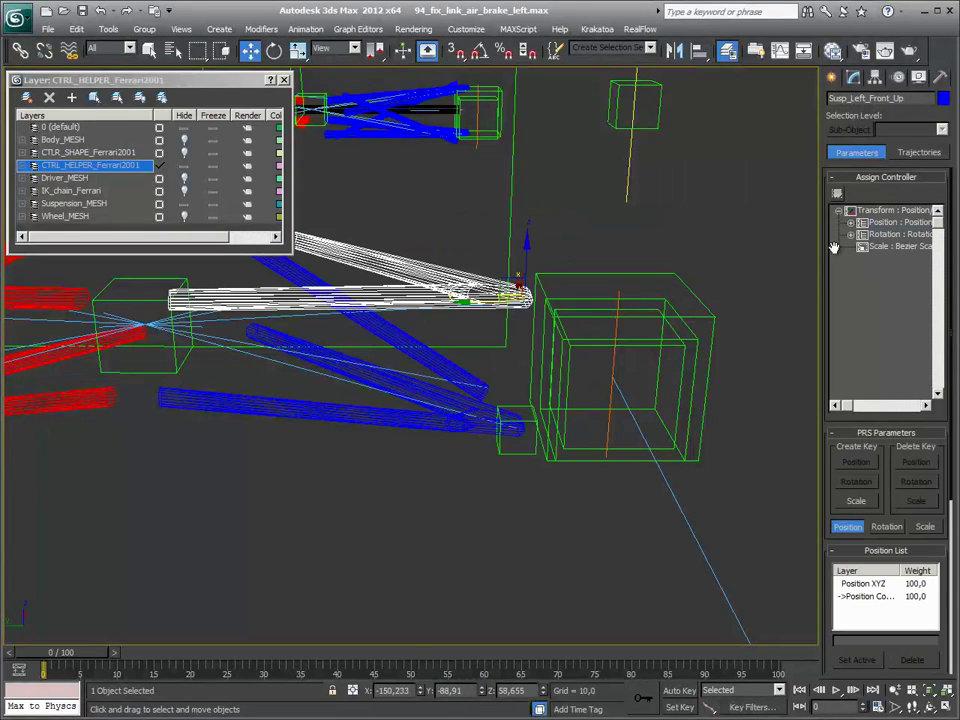
pyautogui.click(895, 222)
pyautogui.click(836, 193)
pyautogui.click(424, 307)
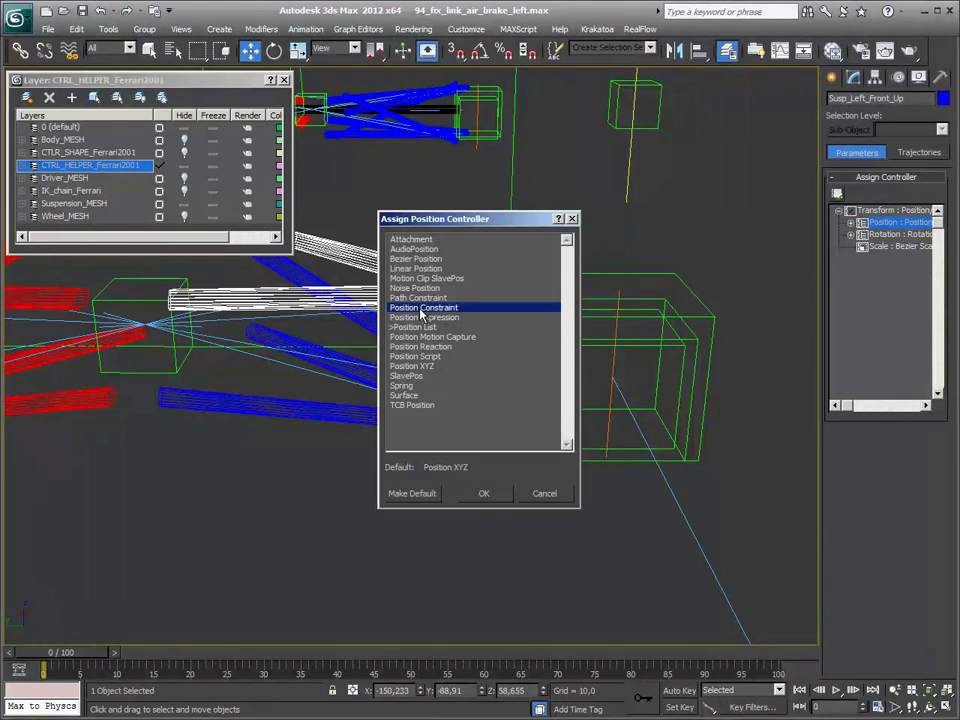
pyautogui.click(421, 367)
pyautogui.click(488, 494)
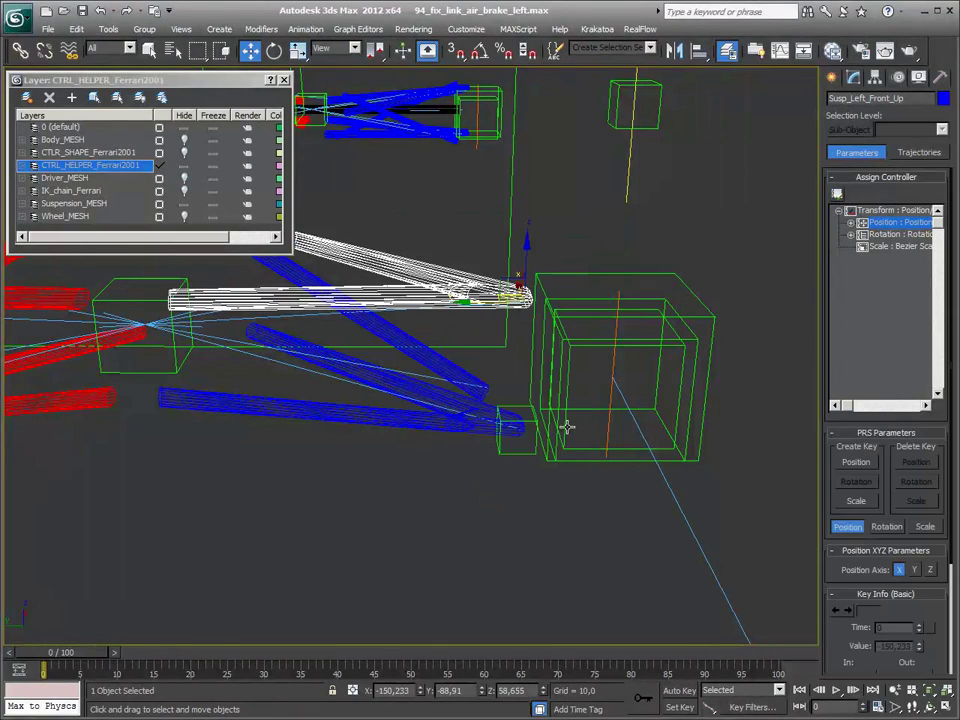
pyautogui.click(744, 221)
# Step: Give the right-front lower arm a Position XYZ position controller
pyautogui.keyDown('alt'); pyautogui.moveTo(302, 401); pyautogui.dragTo(694, 416, button='middle'); pyautogui.keyUp('alt')
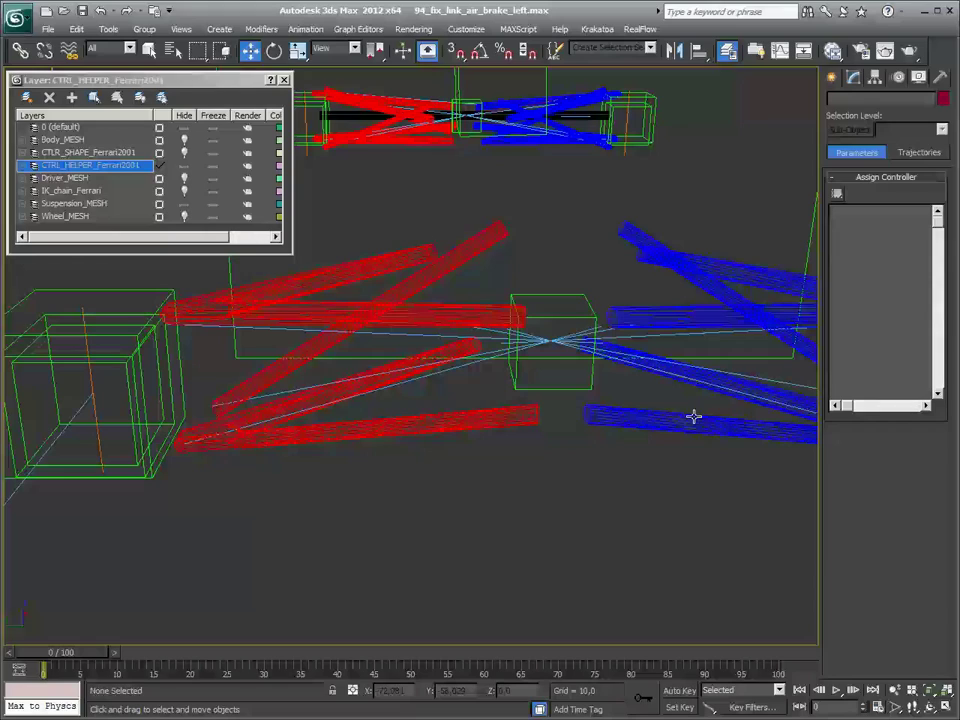
pyautogui.click(336, 429)
pyautogui.click(890, 221)
pyautogui.click(837, 195)
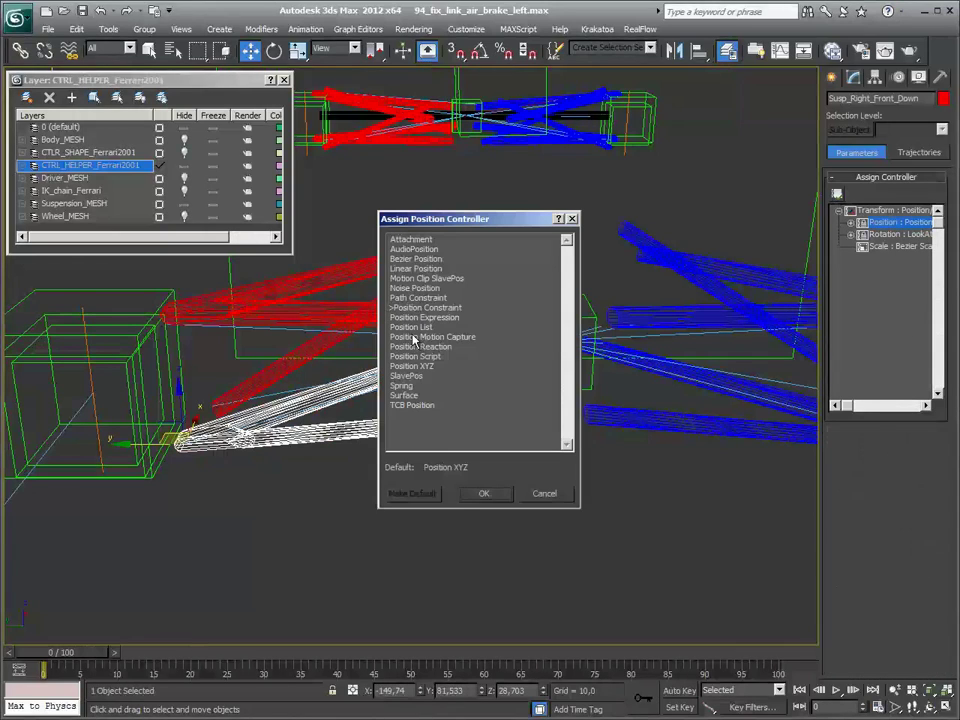
pyautogui.click(400, 366)
pyautogui.click(484, 493)
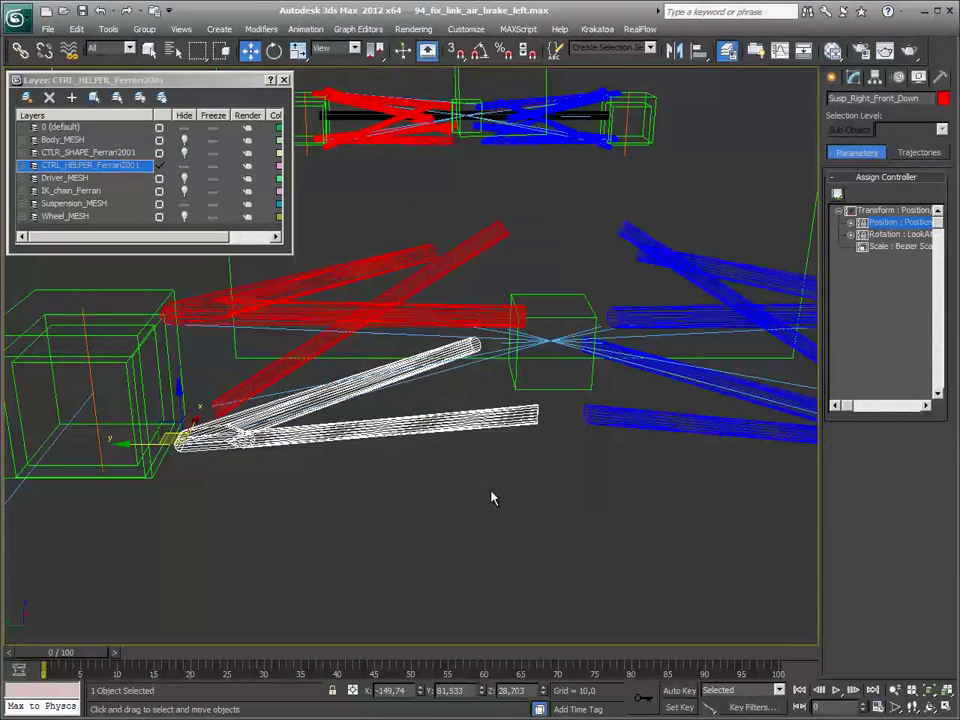
# Step: Give the right-front middle arm a Position XYZ position controller
pyautogui.click(325, 348)
pyautogui.click(838, 196)
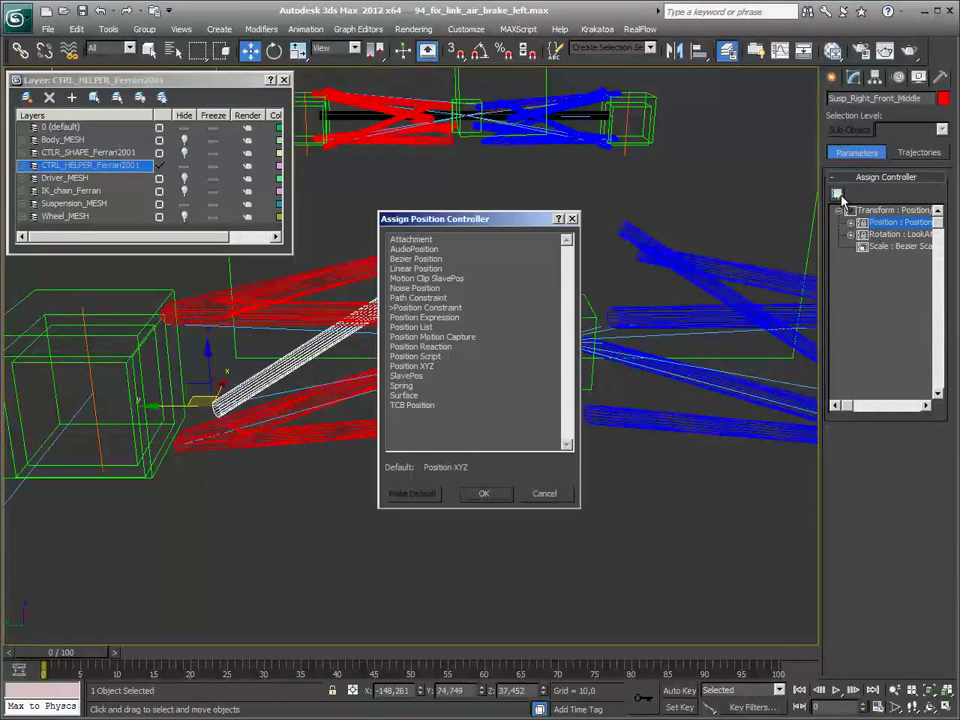
pyautogui.click(411, 366)
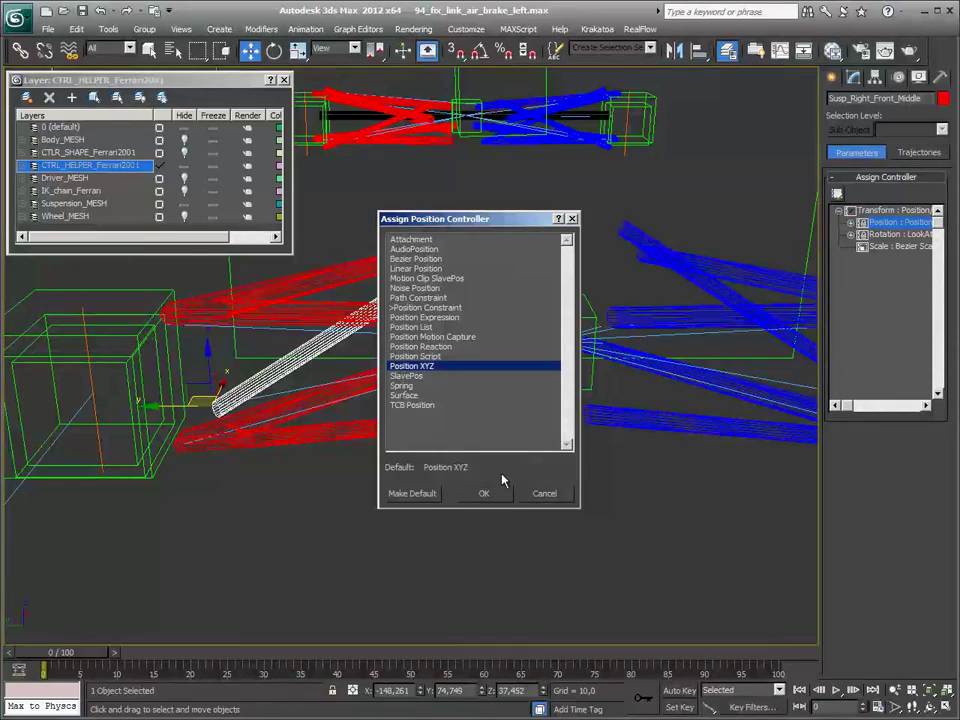
pyautogui.click(498, 494)
pyautogui.click(229, 298)
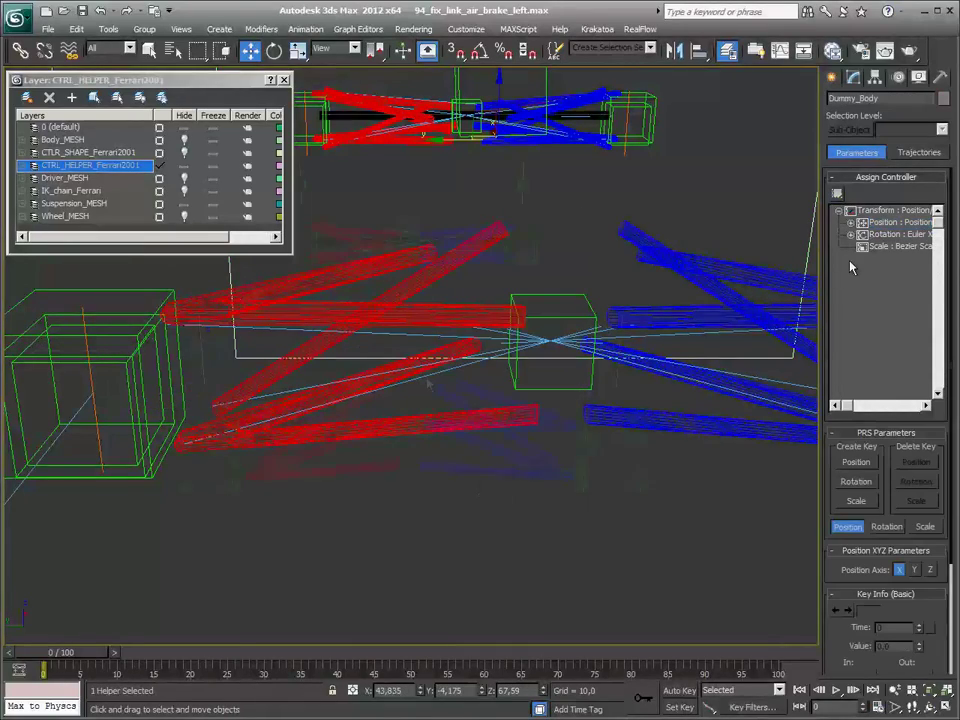
pyautogui.keyDown('alt'); pyautogui.moveTo(428, 383); pyautogui.dragTo(495, 414, button='middle'); pyautogui.keyUp('alt')
# Step: Select Dummy001 near the left-front lower arm's end and raise it slightly to about Z 29.9
pyautogui.click(514, 467)
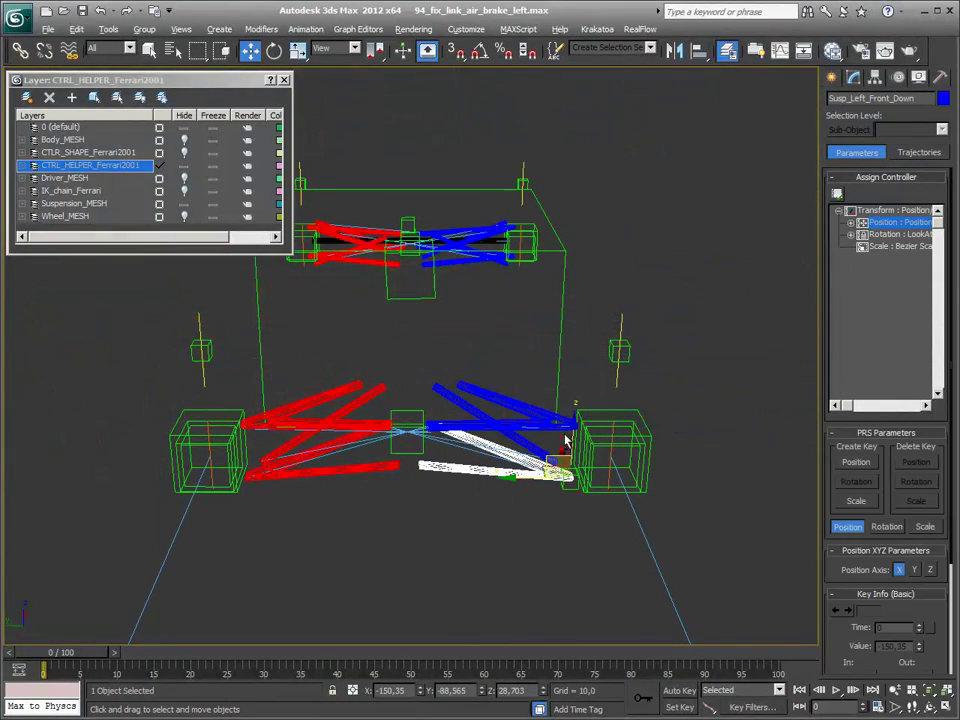
pyautogui.keyDown('alt'); pyautogui.moveTo(568, 439); pyautogui.dragTo(541, 421, button='middle'); pyautogui.keyUp('alt')
pyautogui.scroll(3, 541, 527)
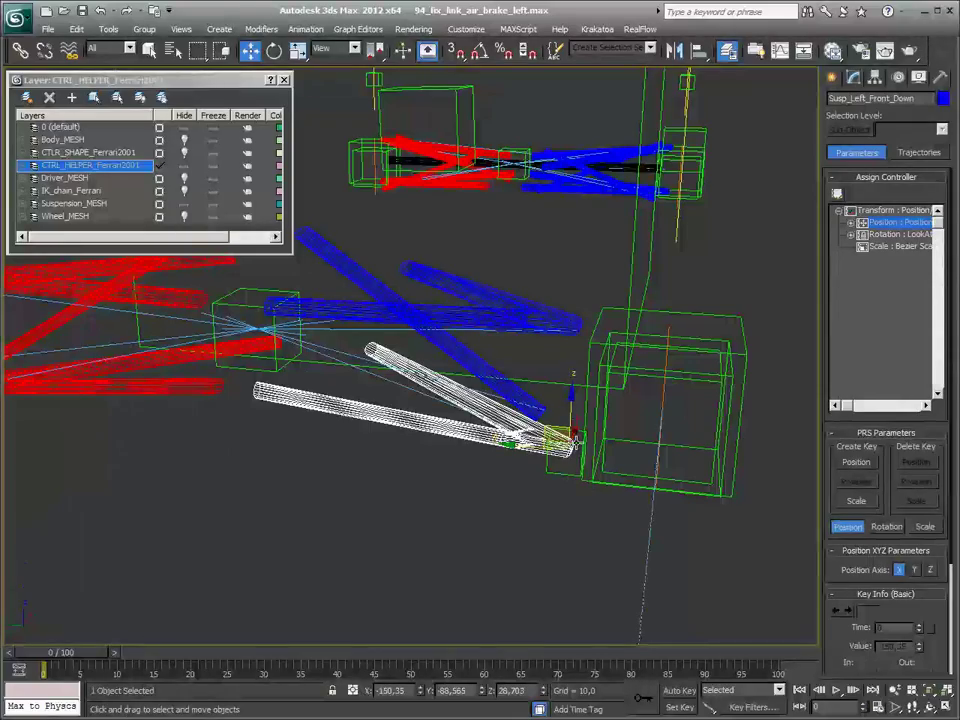
pyautogui.click(566, 468)
pyautogui.moveTo(541, 496)
pyautogui.keyDown('alt'); pyautogui.mouseDown(button='middle')
pyautogui.moveTo(563, 490)
pyautogui.moveTo(509, 524)
pyautogui.mouseUp(button='middle'); pyautogui.keyUp('alt')
pyautogui.moveTo(545, 468); pyautogui.dragTo(535, 482)
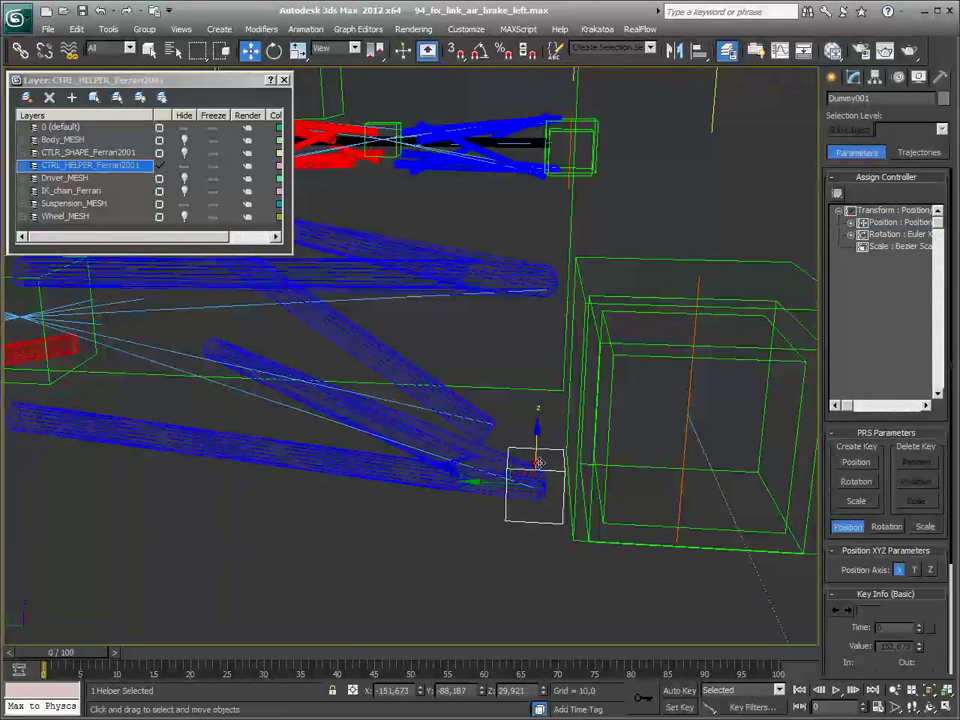
# Step: Align Dummy001's pivot to the Susp_Left_Front_Down arm's pivot
pyautogui.hotkey('alt', 'a')
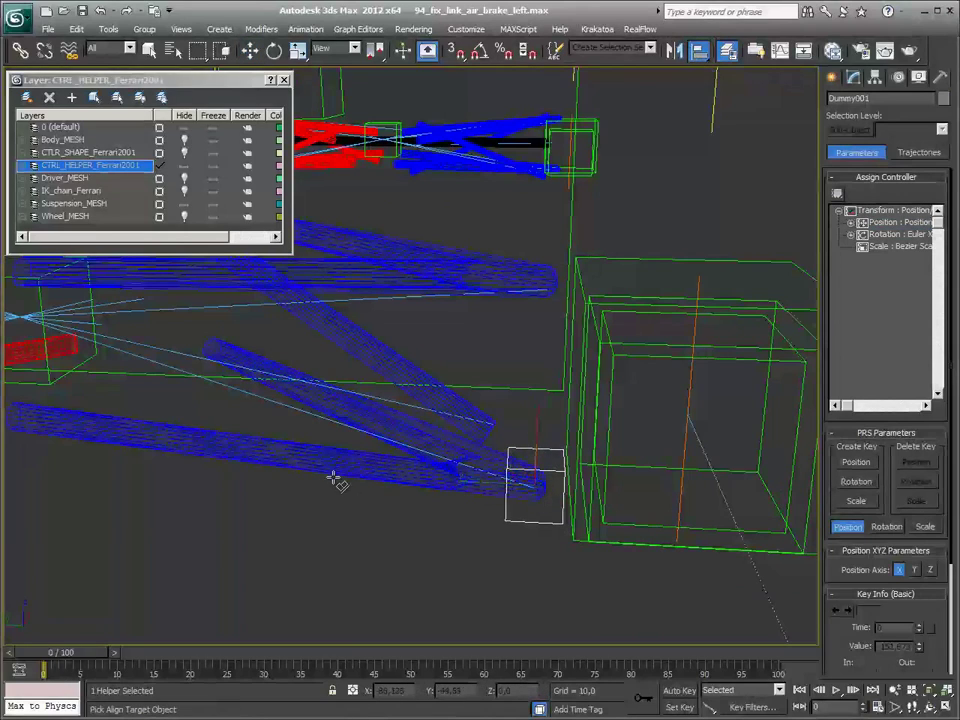
pyautogui.click(336, 480)
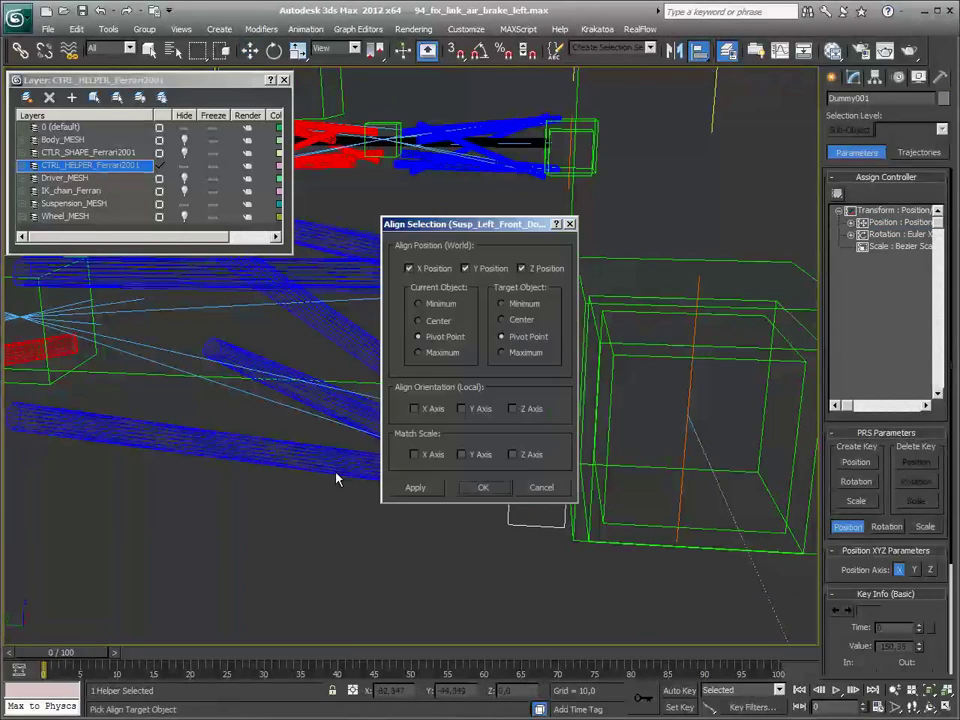
pyautogui.click(486, 489)
# Step: Rename Dummy001 to Dummy_Susp_Left_Front_Down using the arm's copied name
pyautogui.click(532, 486)
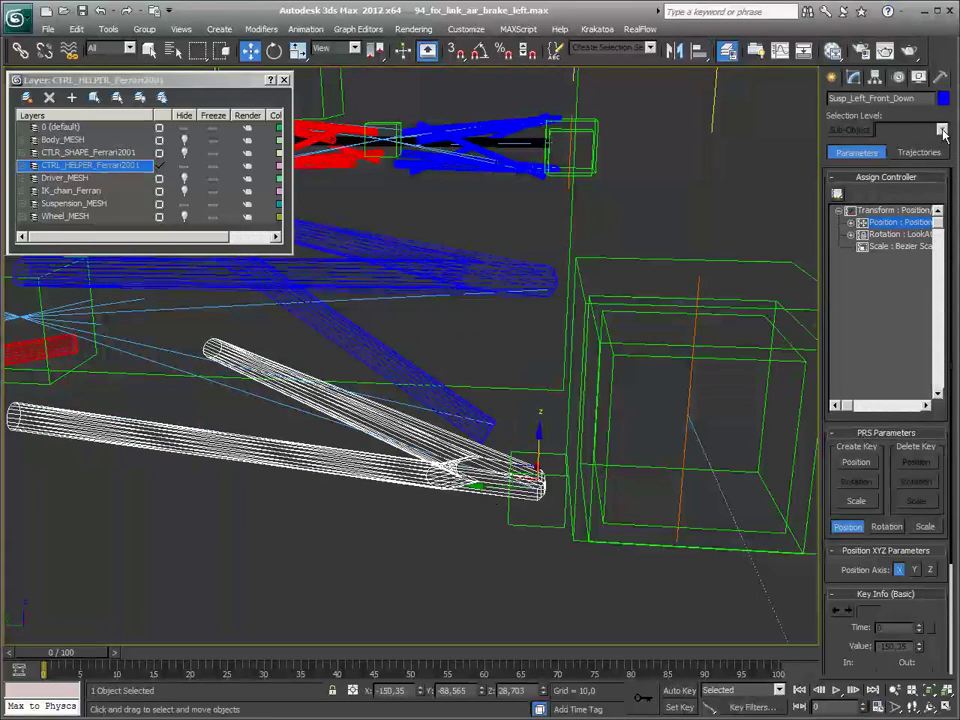
pyautogui.click(868, 98)
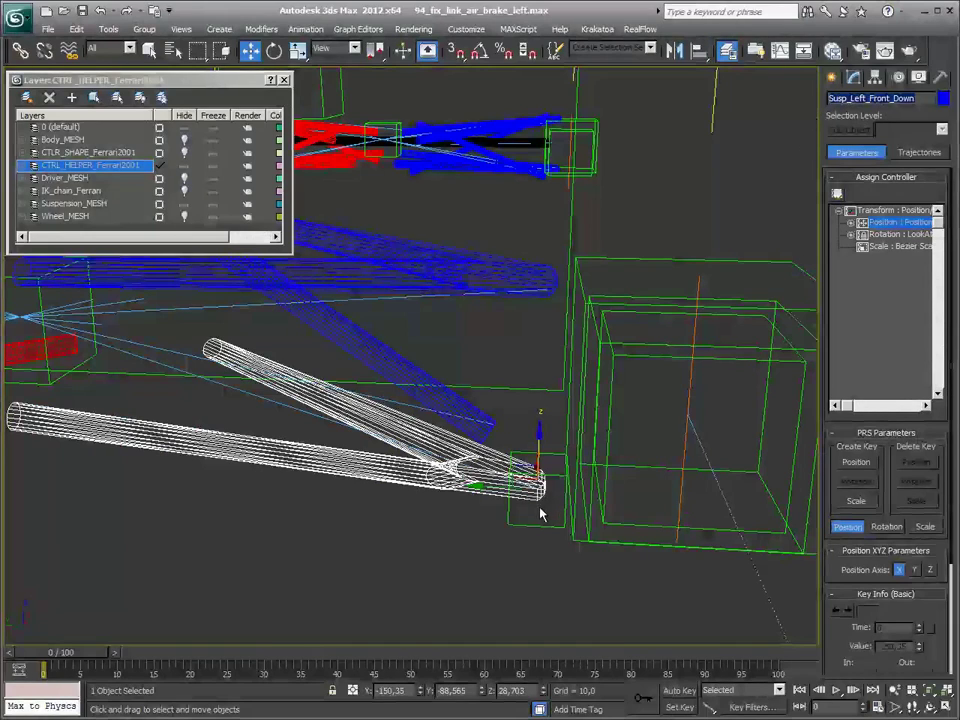
pyautogui.click(556, 474)
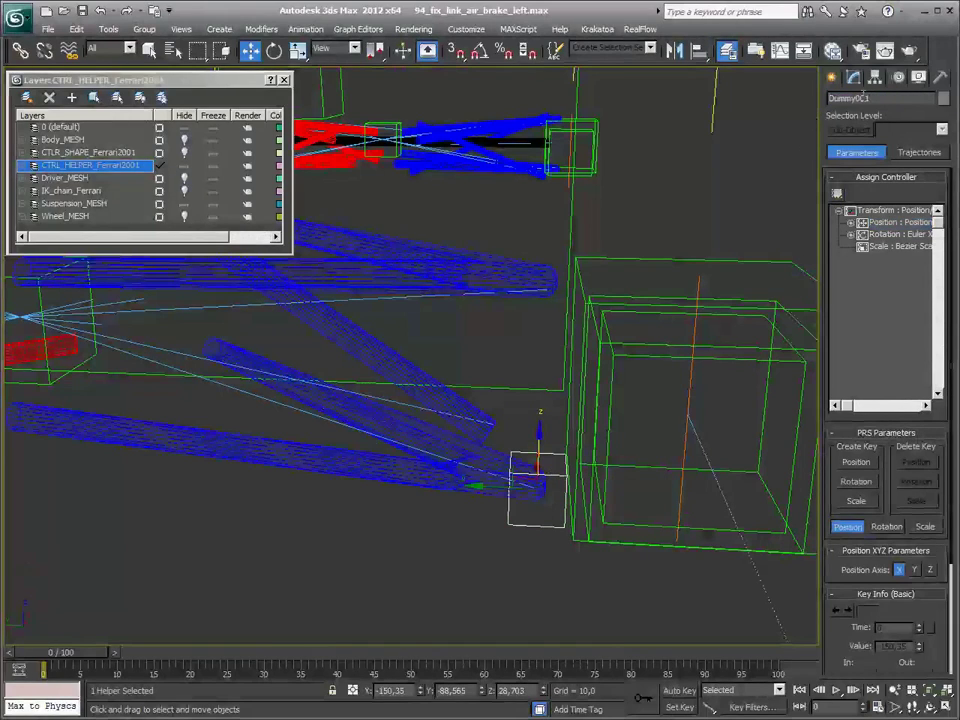
pyautogui.hotkey('ctrl', 'v')
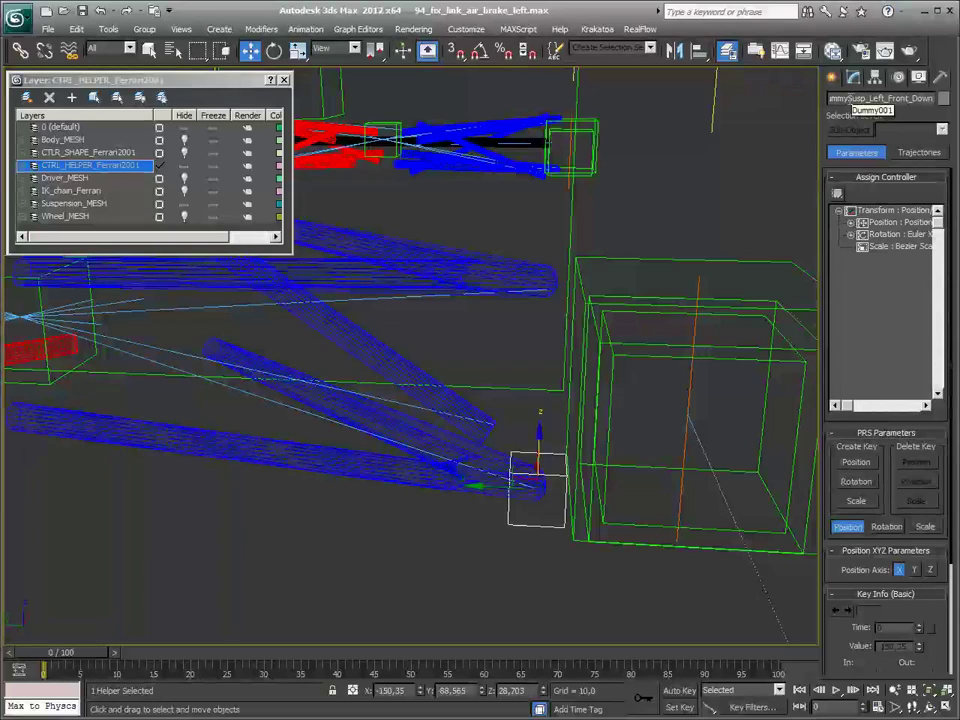
pyautogui.write('_')
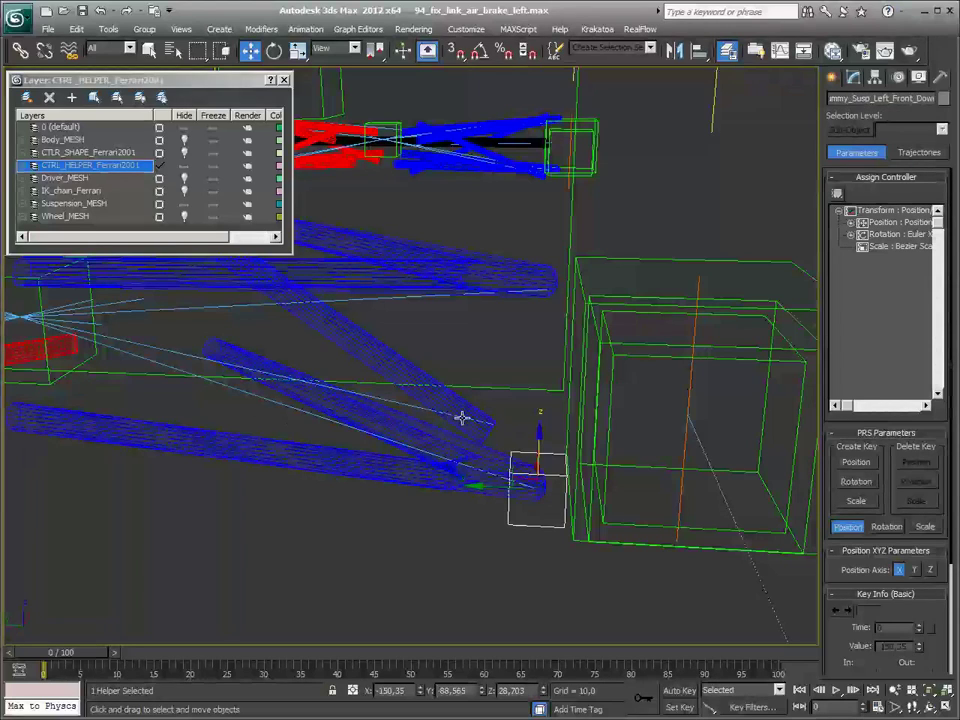
pyautogui.click(521, 452)
pyautogui.click(525, 461)
# Step: Assign Susp_Left_Front_Down a Position Constraint and add Dummy_Susp_Left_Front_Down as its target
pyautogui.click(538, 412)
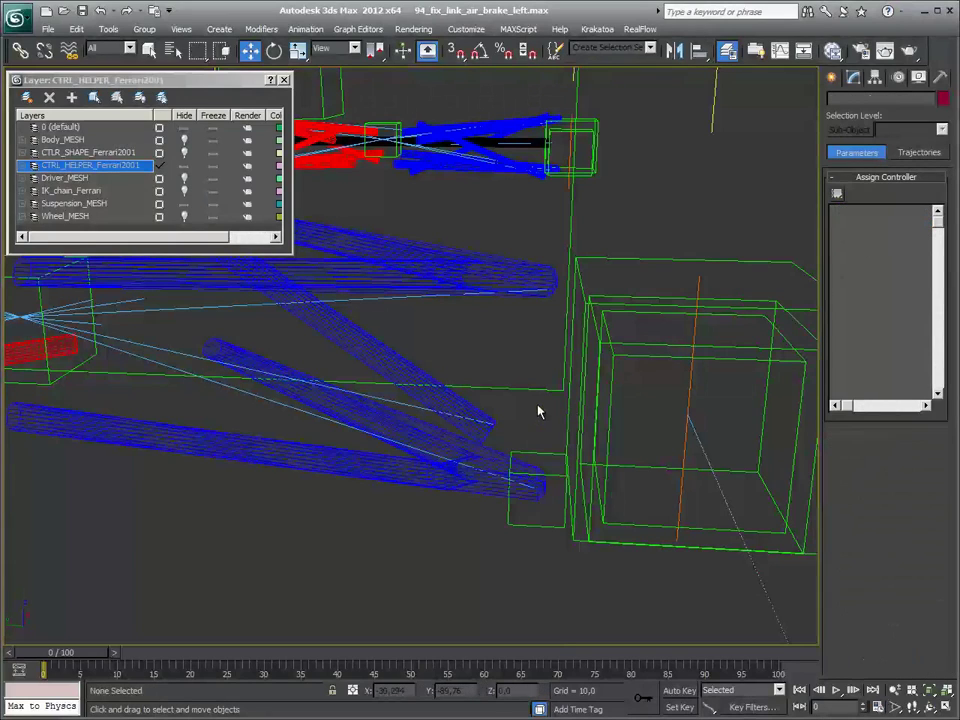
pyautogui.click(527, 467)
pyautogui.click(837, 193)
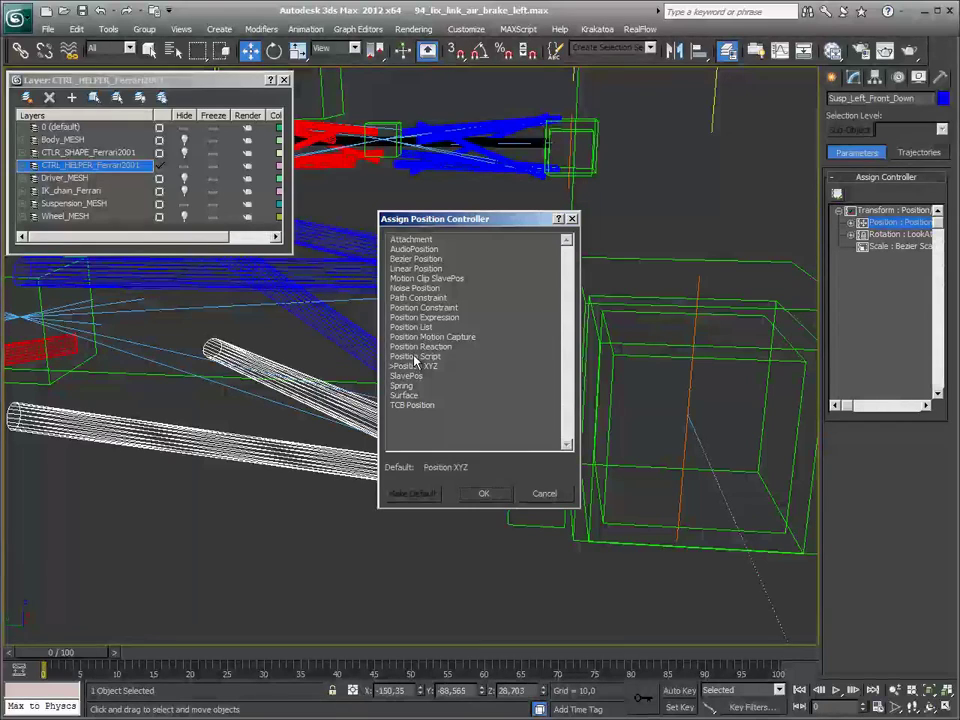
pyautogui.click(424, 307)
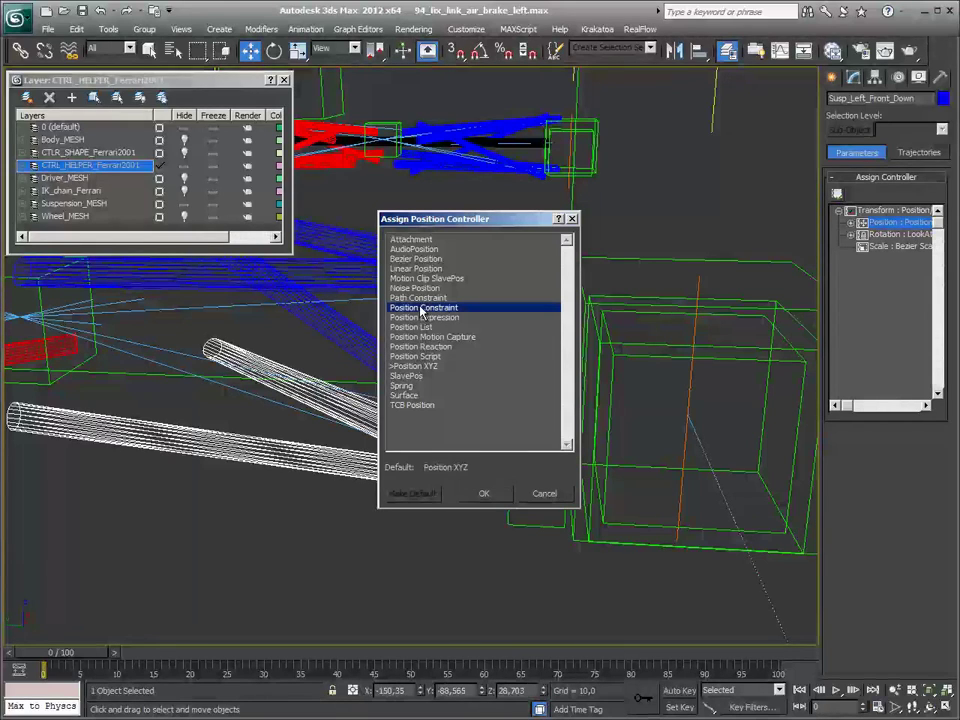
pyautogui.click(484, 493)
pyautogui.click(885, 569)
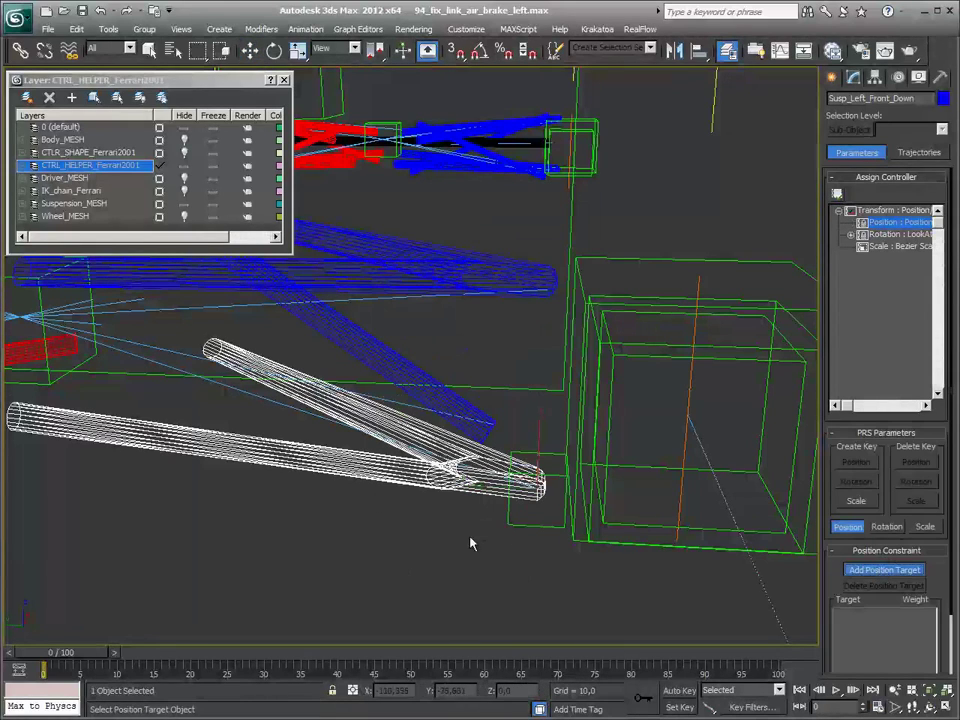
pyautogui.click(508, 510)
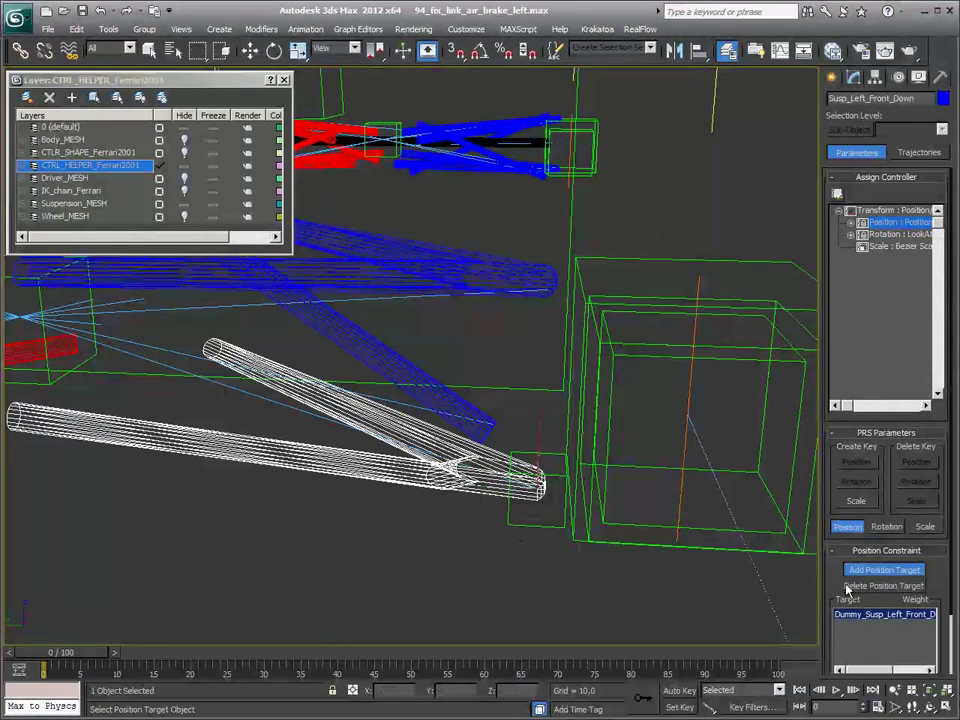
pyautogui.moveTo(846, 529)
pyautogui.mouseDown()
pyautogui.moveTo(846, 463)
pyautogui.moveTo(846, 529)
pyautogui.mouseUp()
pyautogui.click(893, 570)
pyautogui.click(542, 465)
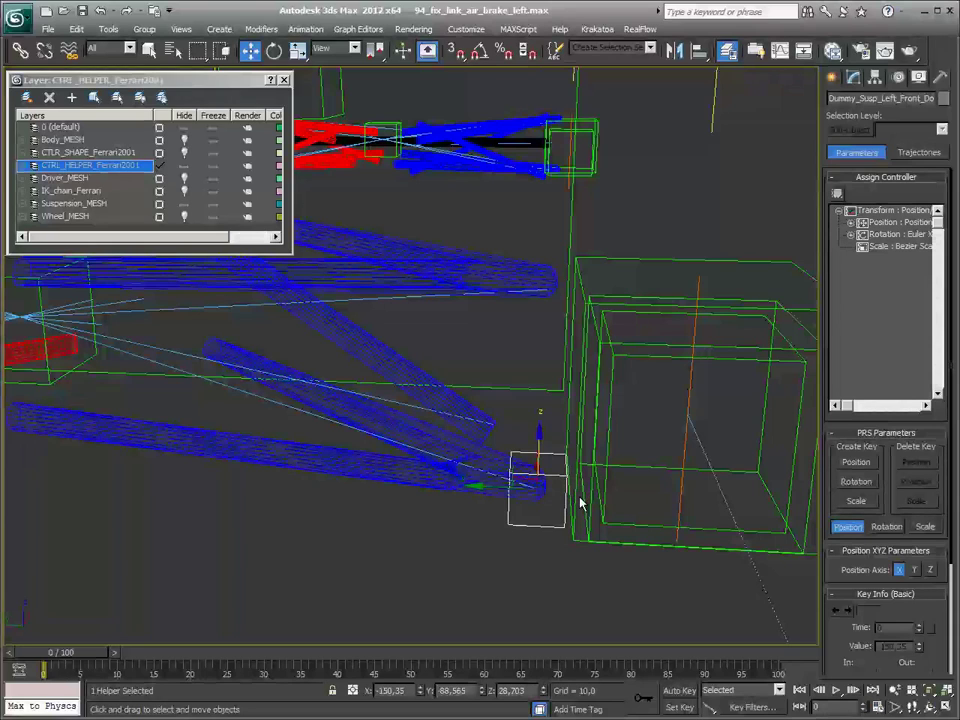
# Step: Link the arm's dummy helper to the Dummy_WheelHub_FL hub helper
pyautogui.scroll(-2, 607, 302)
pyautogui.scroll(-3, 603, 298)
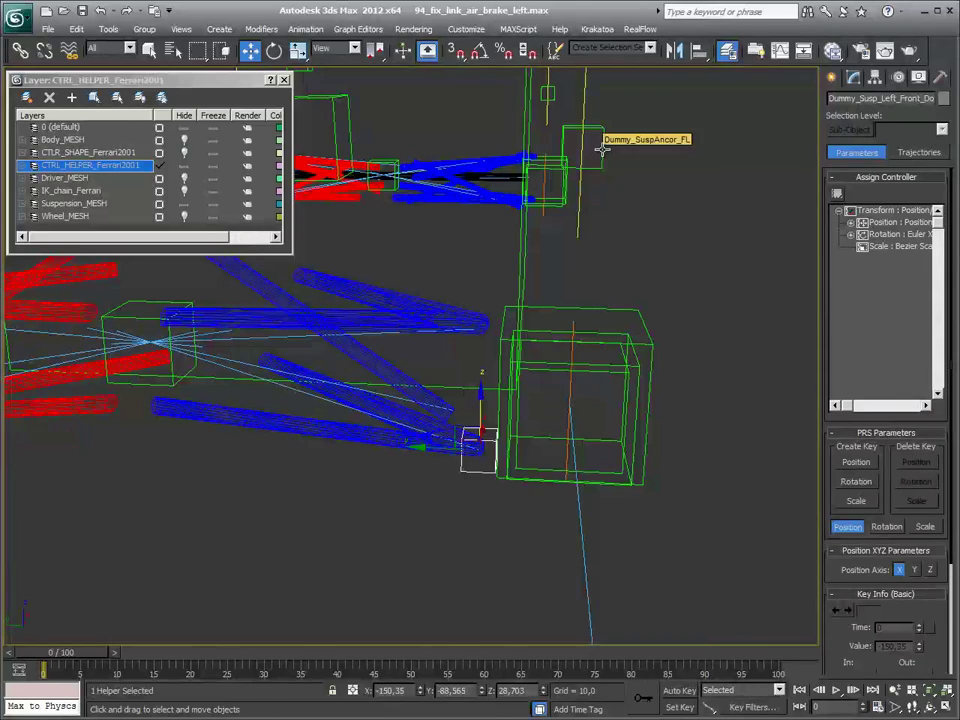
pyautogui.scroll(1, 593, 381)
pyautogui.scroll(2, 574, 398)
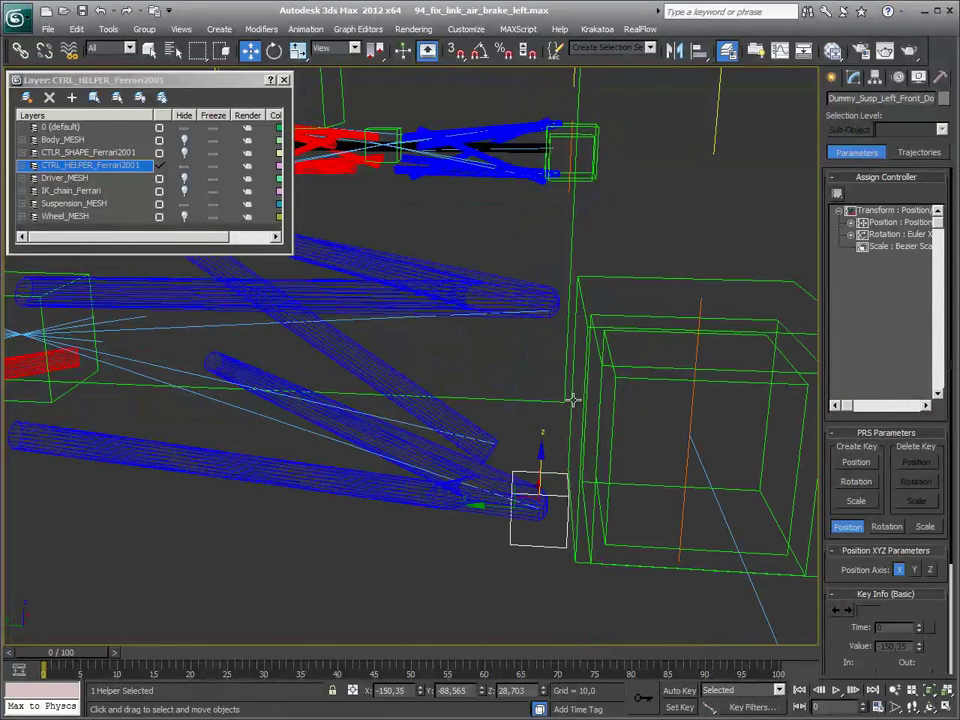
pyautogui.click(606, 505)
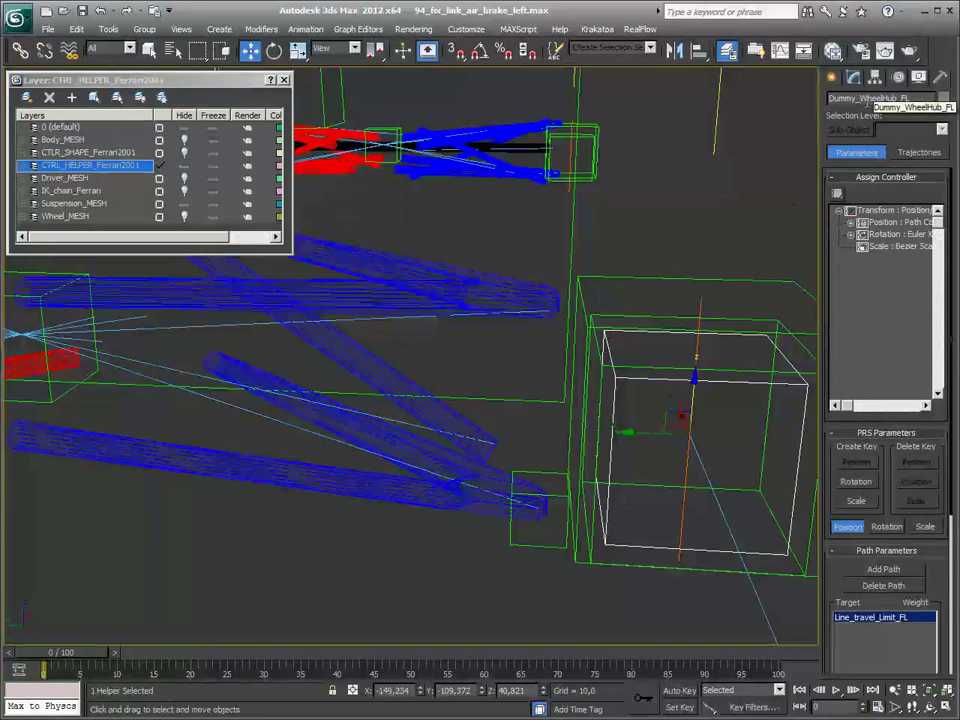
pyautogui.click(555, 493)
pyautogui.click(20, 50)
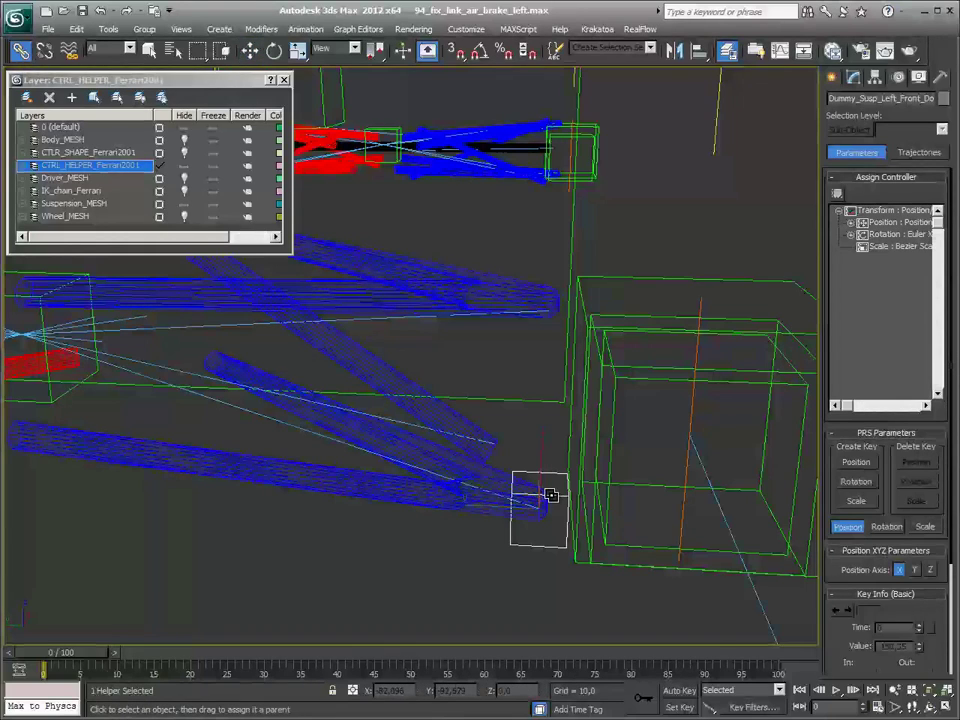
pyautogui.moveTo(548, 494); pyautogui.dragTo(596, 455)
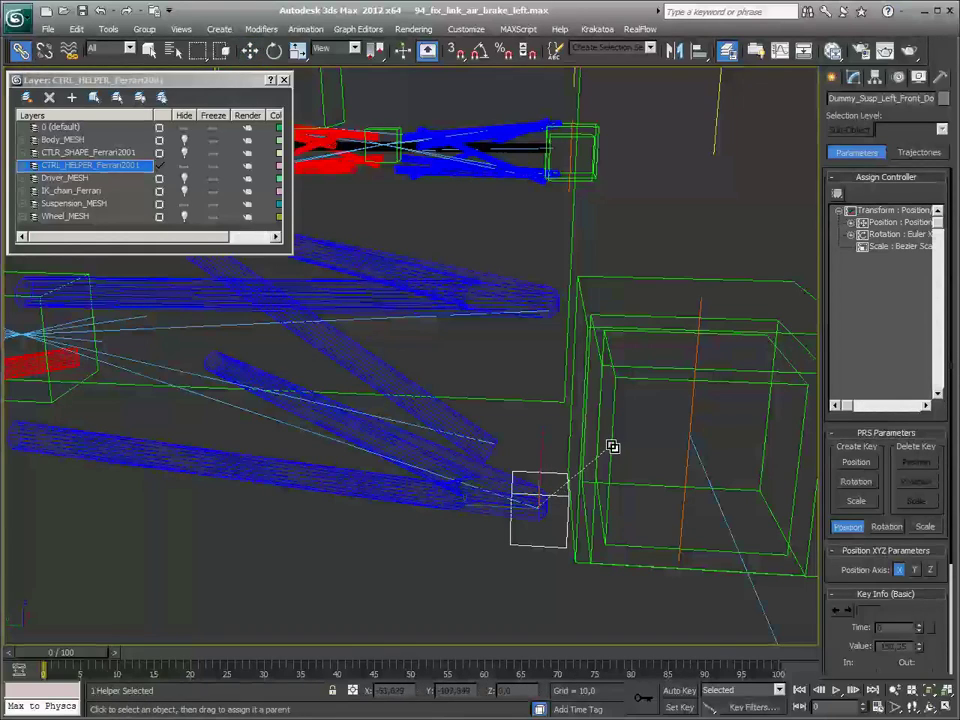
# Step: Select only the lower front suspension dummy, ready to move
pyautogui.click(660, 188)
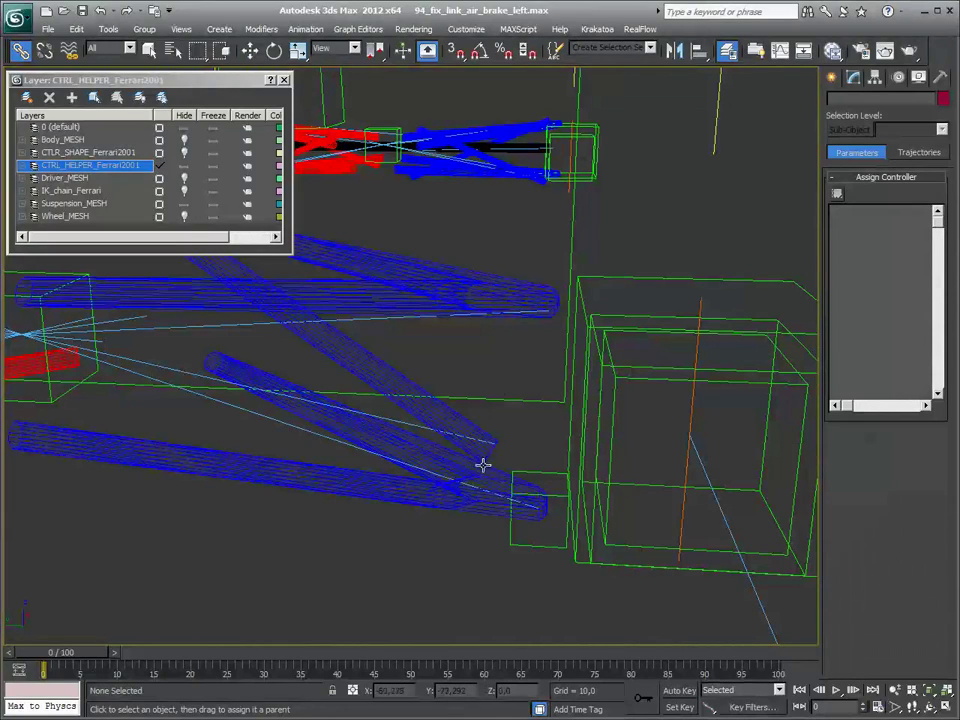
pyautogui.click(531, 471)
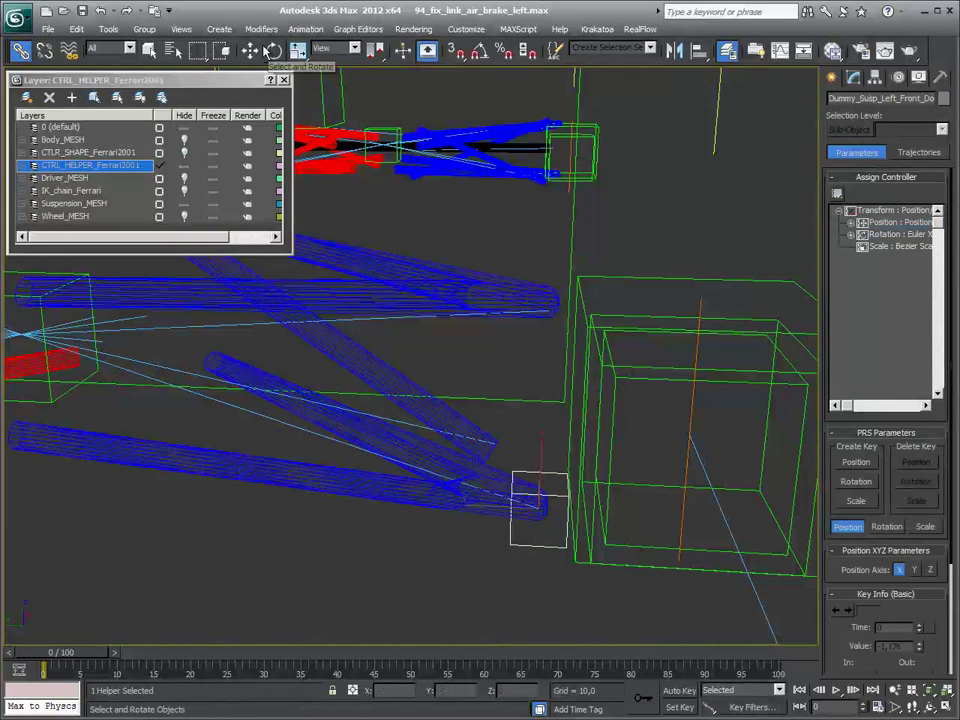
pyautogui.click(250, 50)
# Step: Clone the lower dummy upward and align the copy onto the middle arm's end
pyautogui.keyDown('shift'); pyautogui.moveTo(540, 459); pyautogui.dragTo(540, 420); pyautogui.keyUp('shift')
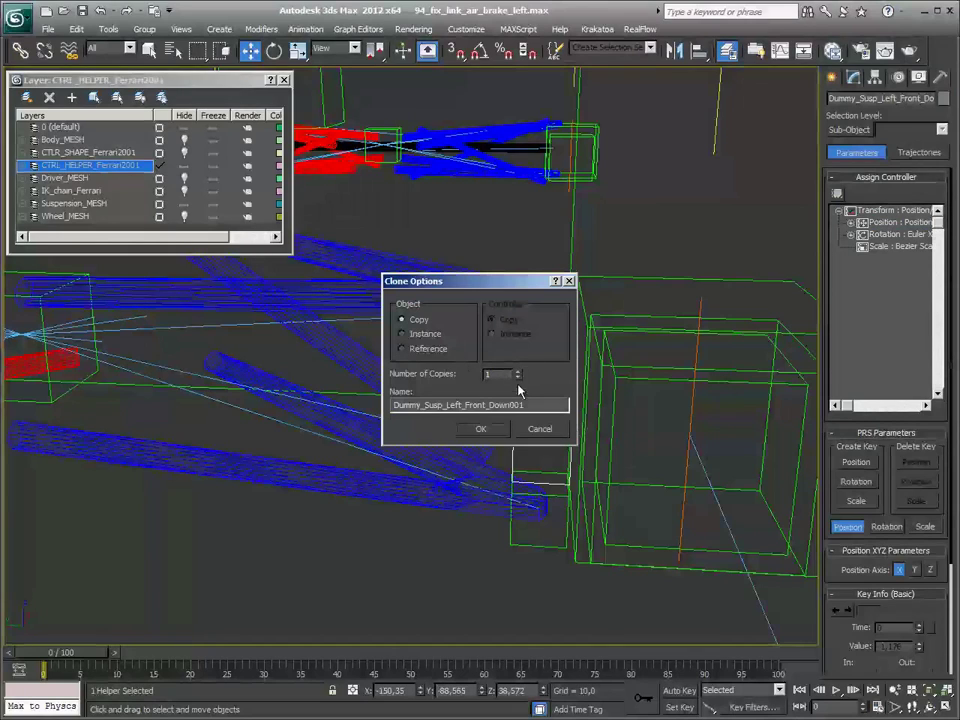
pyautogui.click(494, 428)
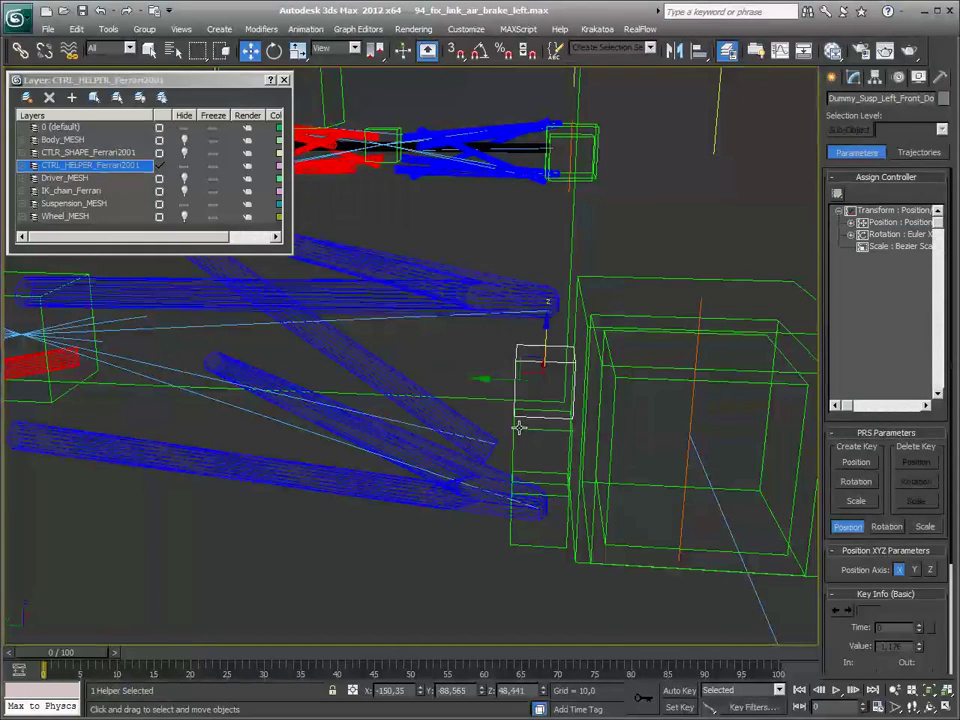
pyautogui.hotkey('alt', 'a')
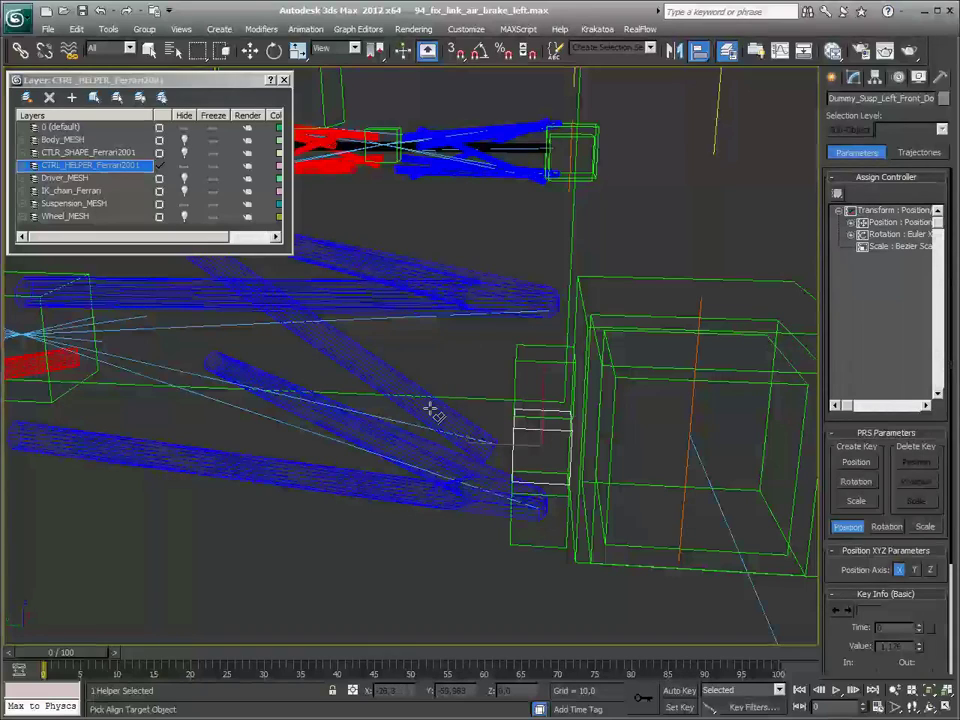
pyautogui.click(432, 410)
pyautogui.click(492, 488)
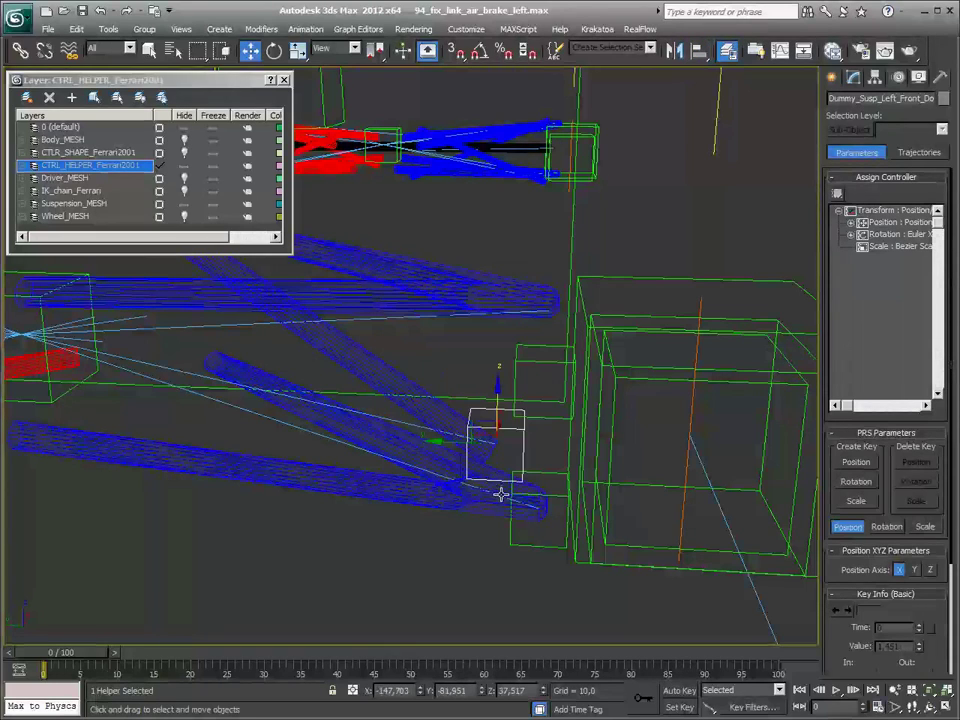
pyautogui.click(530, 378)
pyautogui.hotkey('alt', 'a')
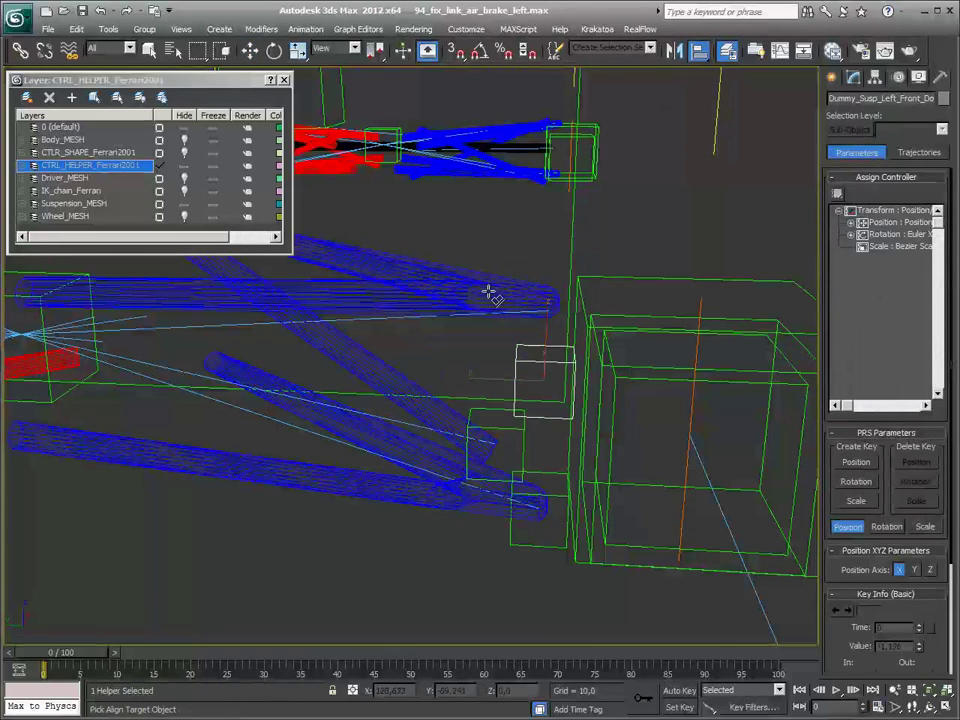
# Step: Align the second dummy copy onto the upper suspension arm's end
pyautogui.click(489, 293)
pyautogui.click(486, 489)
pyautogui.click(480, 476)
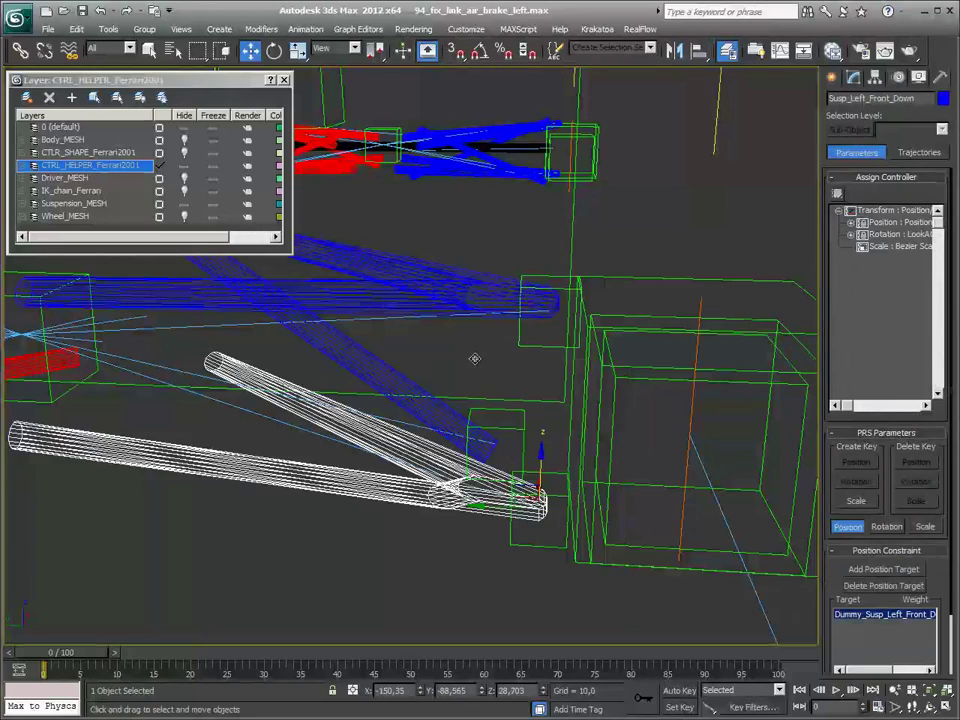
pyautogui.click(407, 389)
pyautogui.click(400, 383)
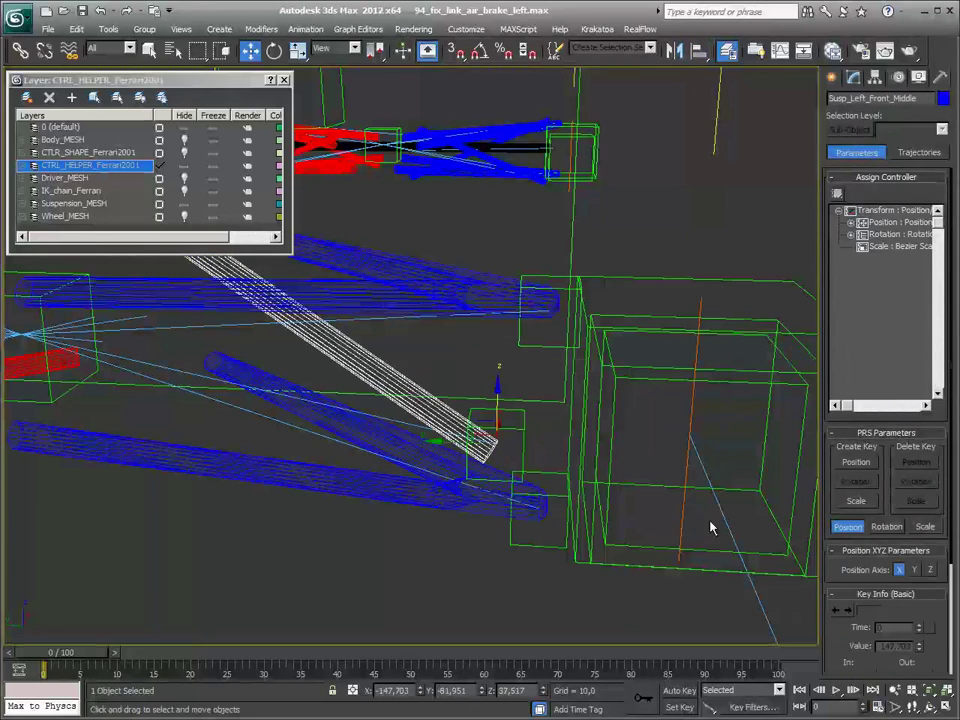
# Step: Rename the middle-end dummy after its arm, Dummy_Susp_Left_Front_Middle
pyautogui.middleClick(700, 140)
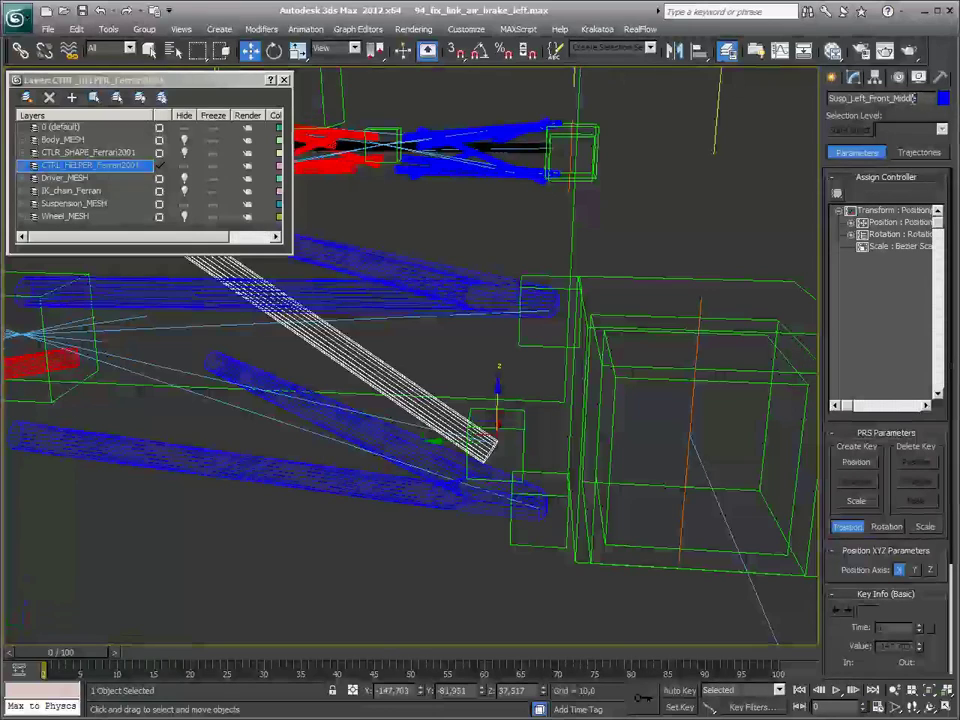
pyautogui.click(514, 429)
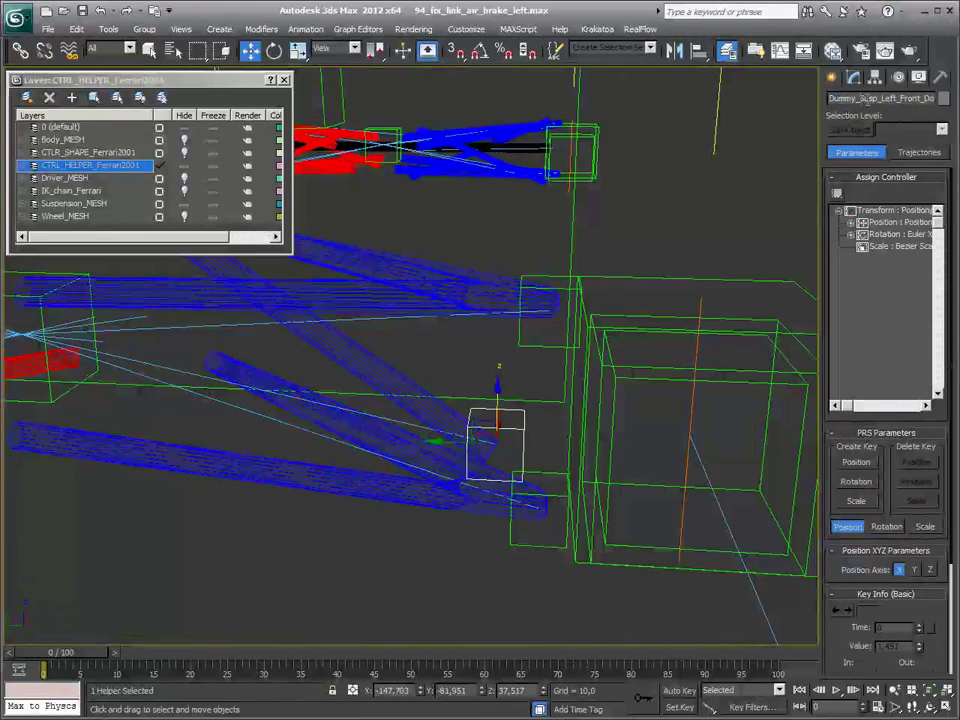
pyautogui.click(877, 97)
pyautogui.hotkey('ctrl', 'v')
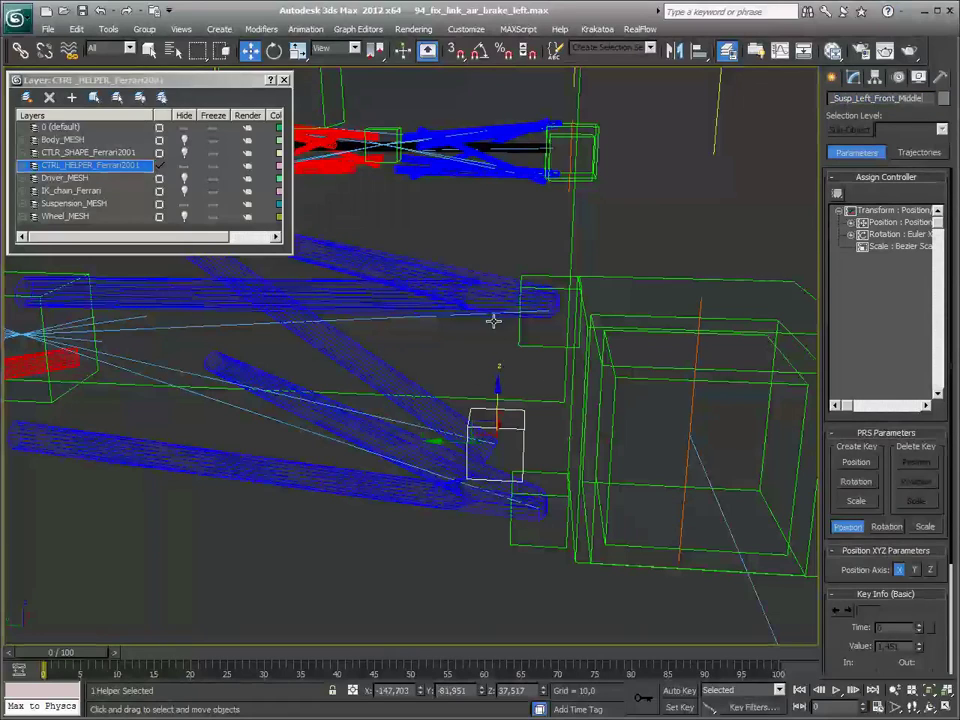
# Step: Rename the upper-end dummy after the upper arm, Dummy_Susp_Left_Front_Up
pyautogui.click(492, 296)
pyautogui.click(866, 97)
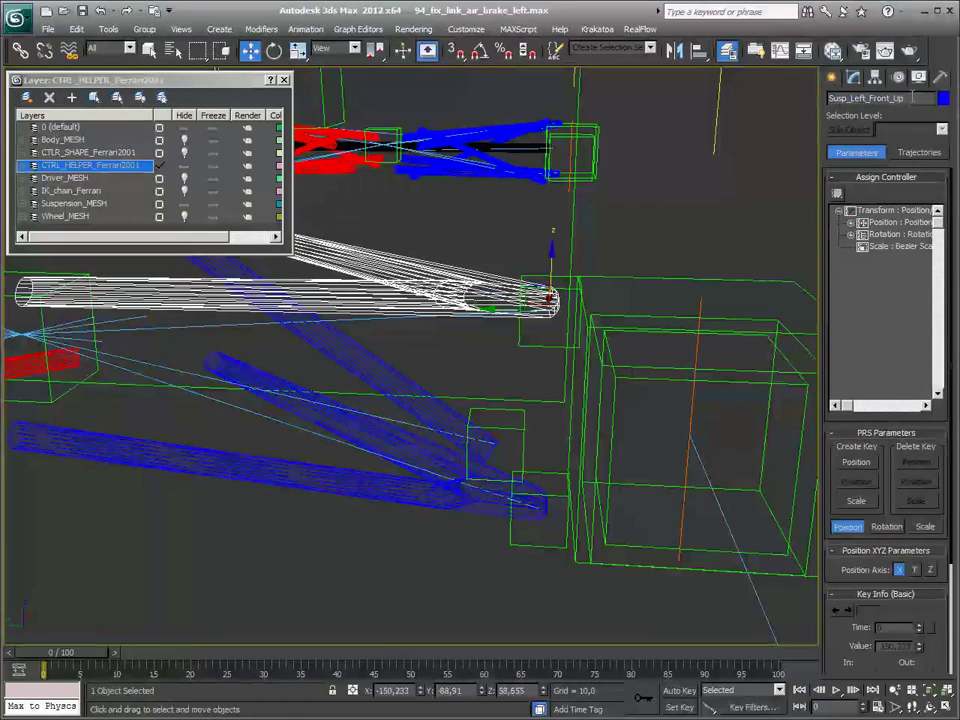
pyautogui.click(548, 346)
pyautogui.click(920, 98)
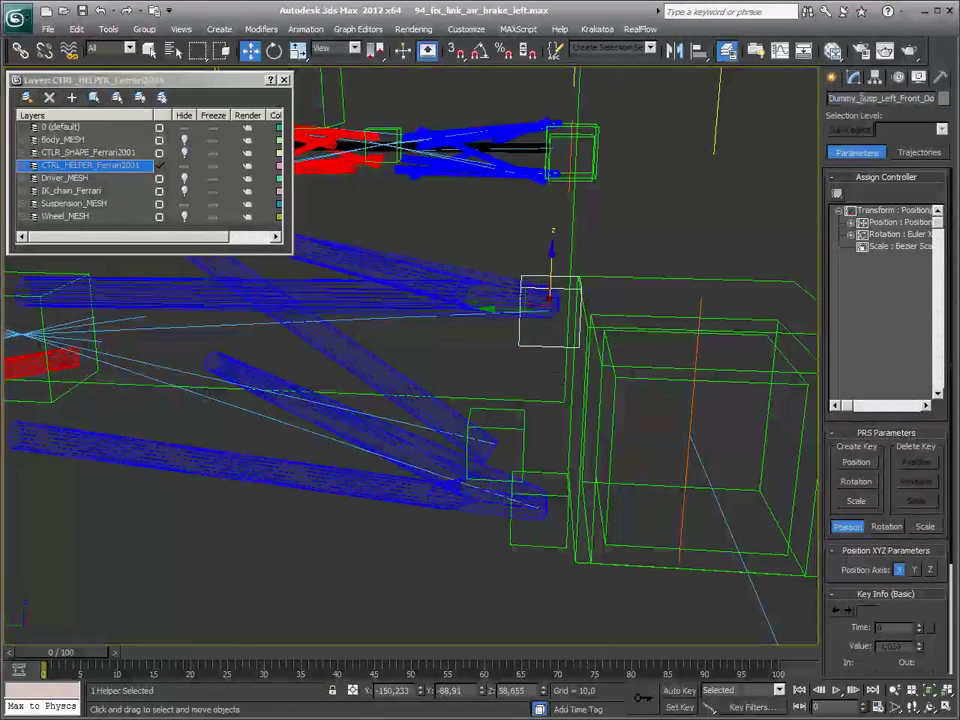
pyautogui.press('BackSpace')
pyautogui.press('BackSpace')
pyautogui.press('BackSpace')
pyautogui.write('Up')
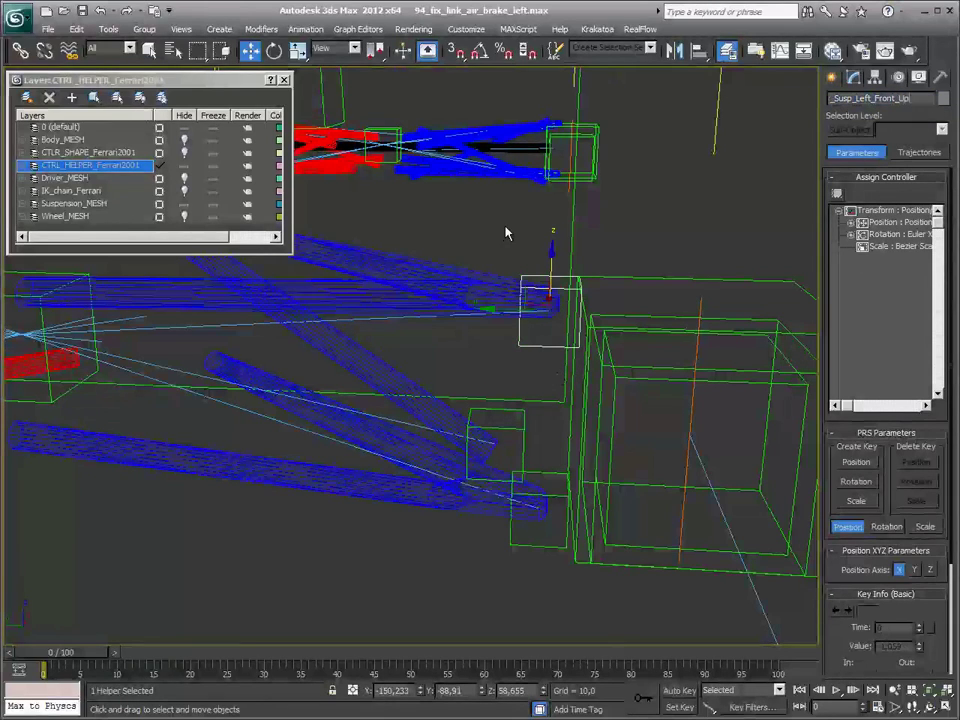
pyautogui.click(514, 317)
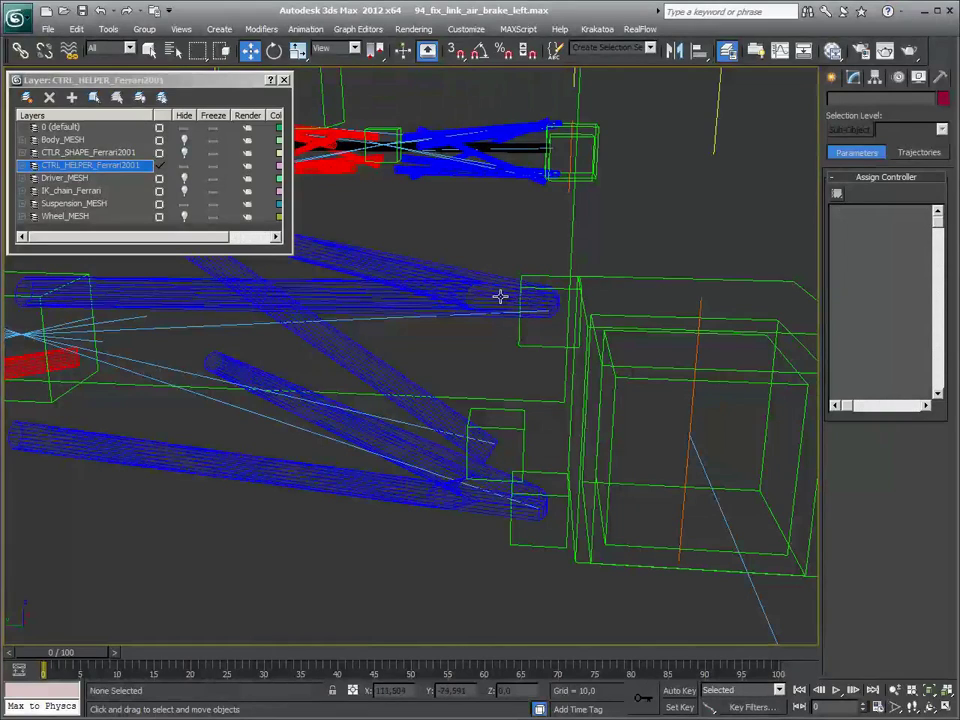
pyautogui.click(407, 401)
# Step: Give Susp_Left_Front_Middle a Position Constraint targeting Dummy_Susp_Left_Front_Middle
pyautogui.click(837, 194)
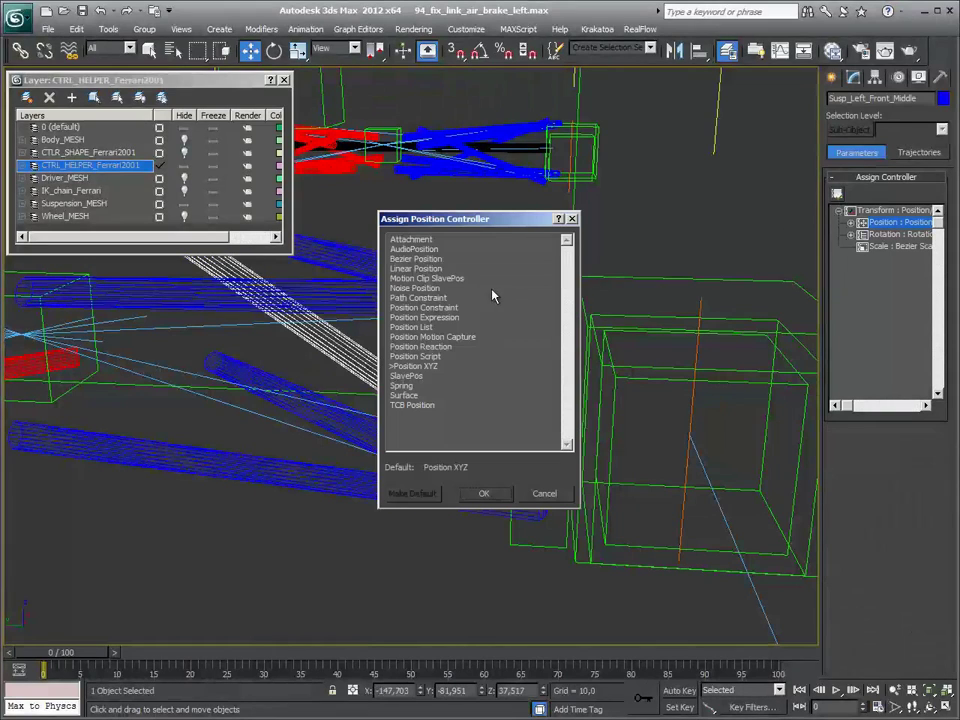
pyautogui.click(424, 308)
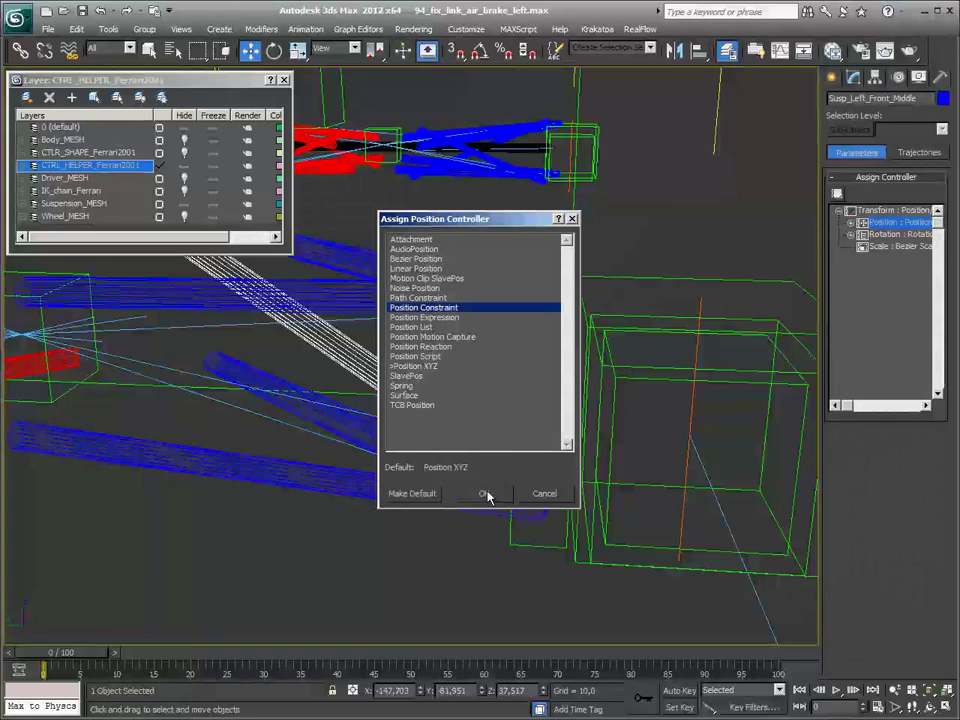
pyautogui.click(484, 494)
pyautogui.click(884, 572)
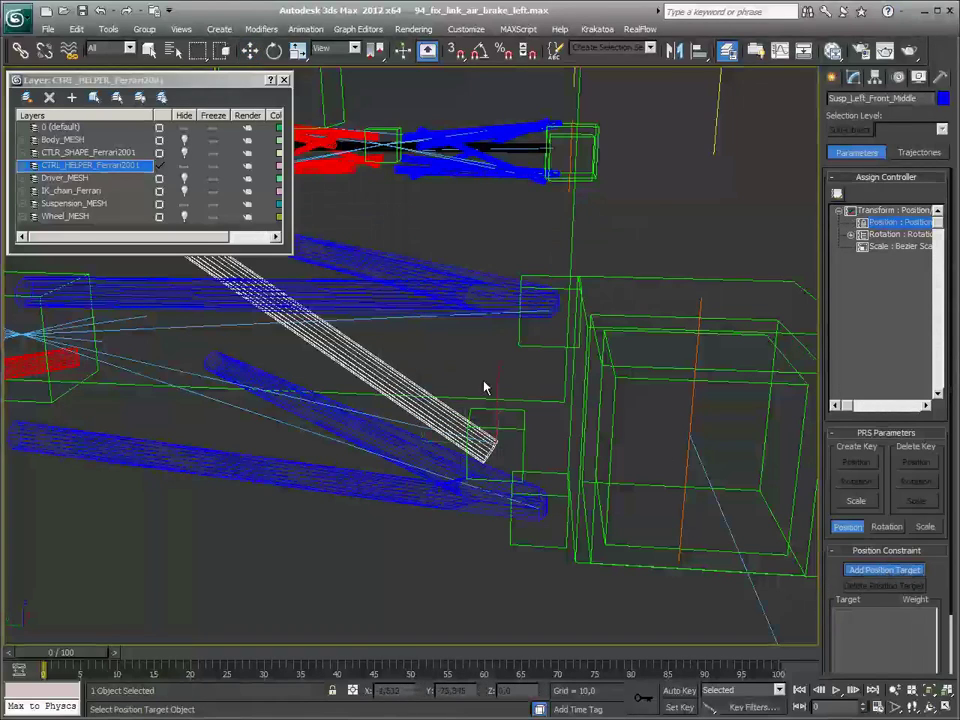
pyautogui.click(518, 428)
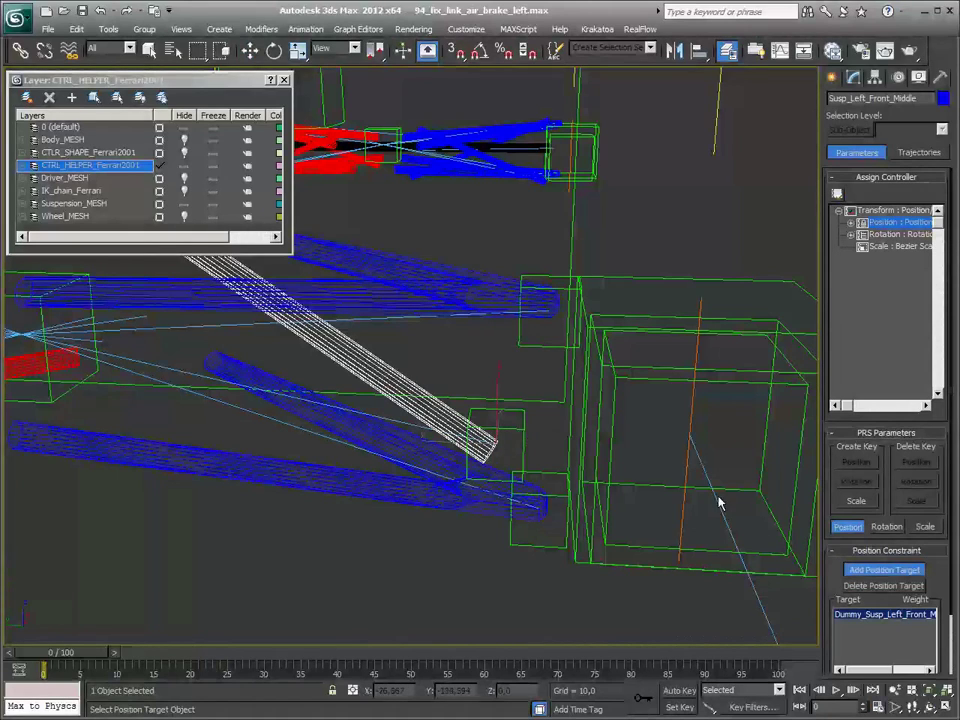
pyautogui.click(862, 572)
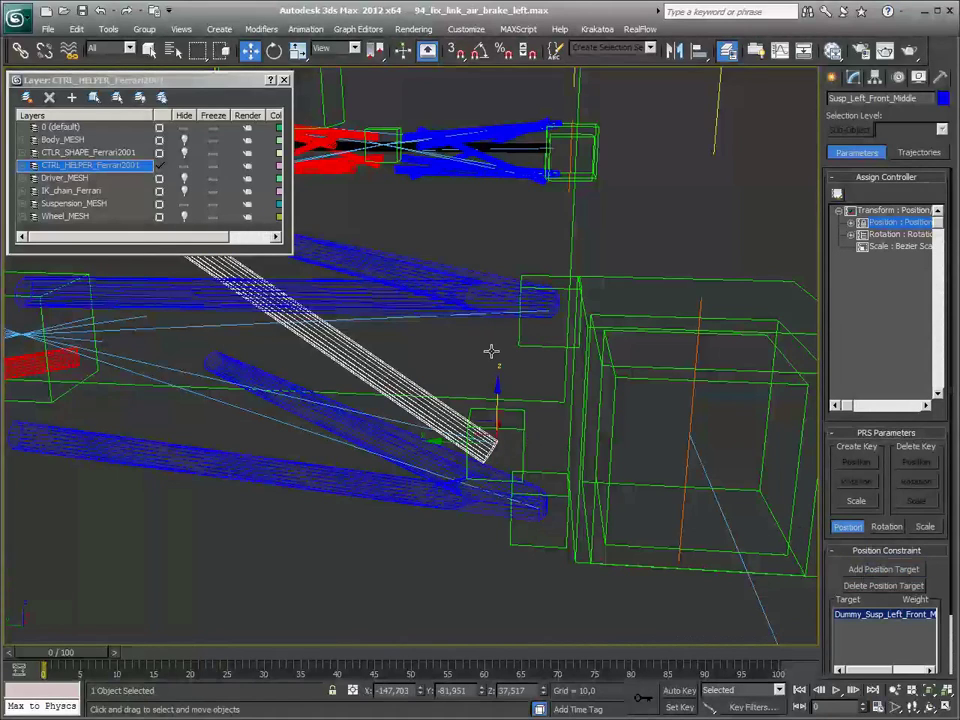
pyautogui.press('pagedown')
pyautogui.click(475, 307)
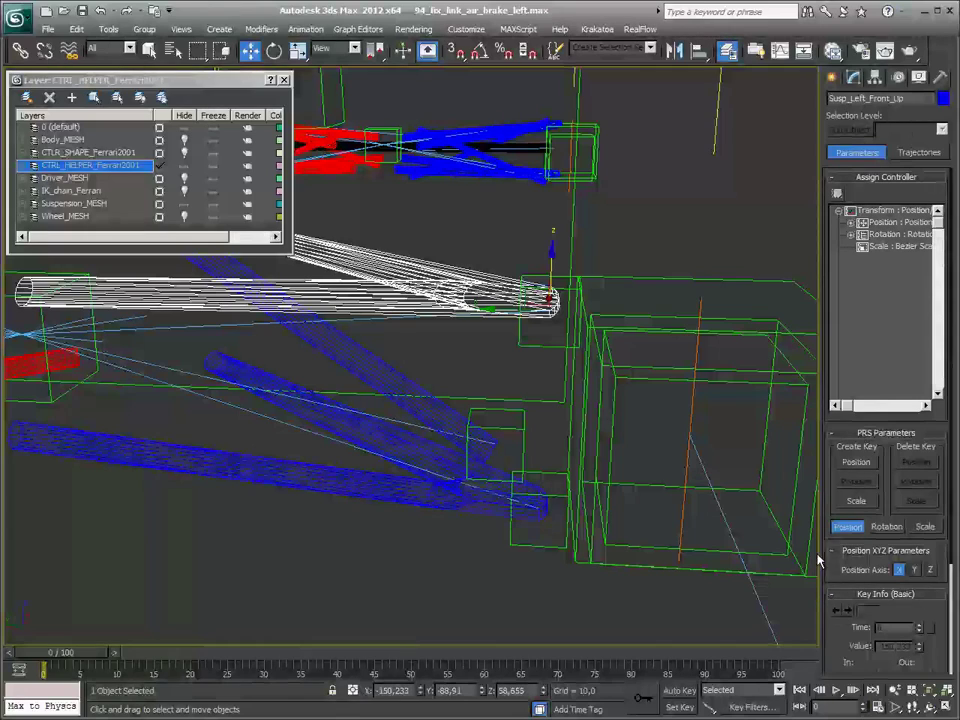
# Step: Assign Susp_Left_Front_Up a Position Constraint with Dummy_Susp_Left_Front_Up as target
pyautogui.click(895, 222)
pyautogui.click(837, 193)
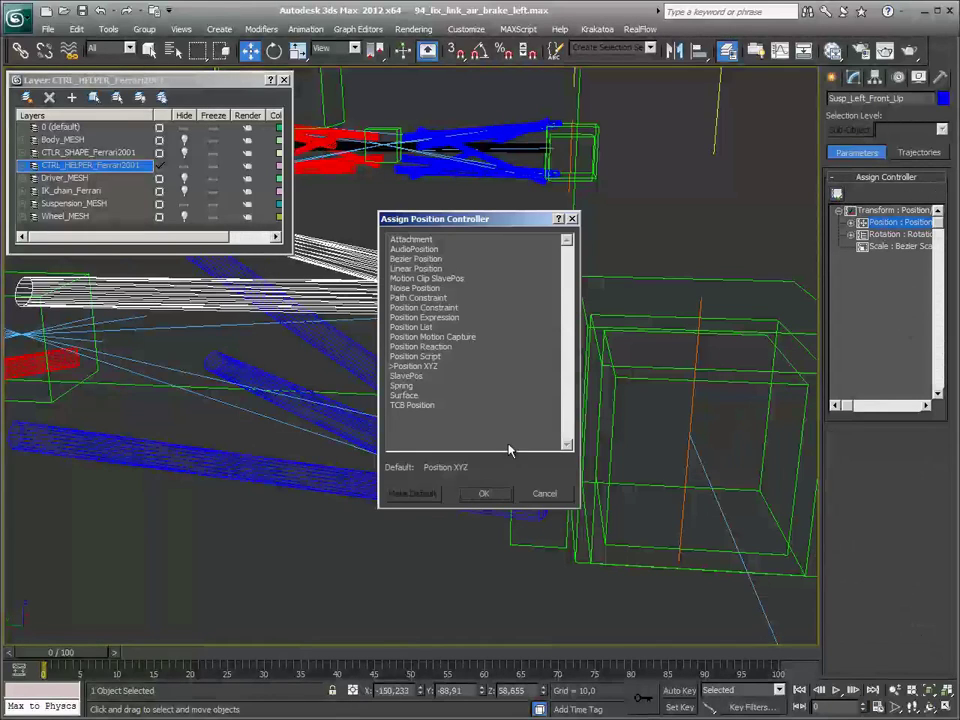
pyautogui.click(424, 307)
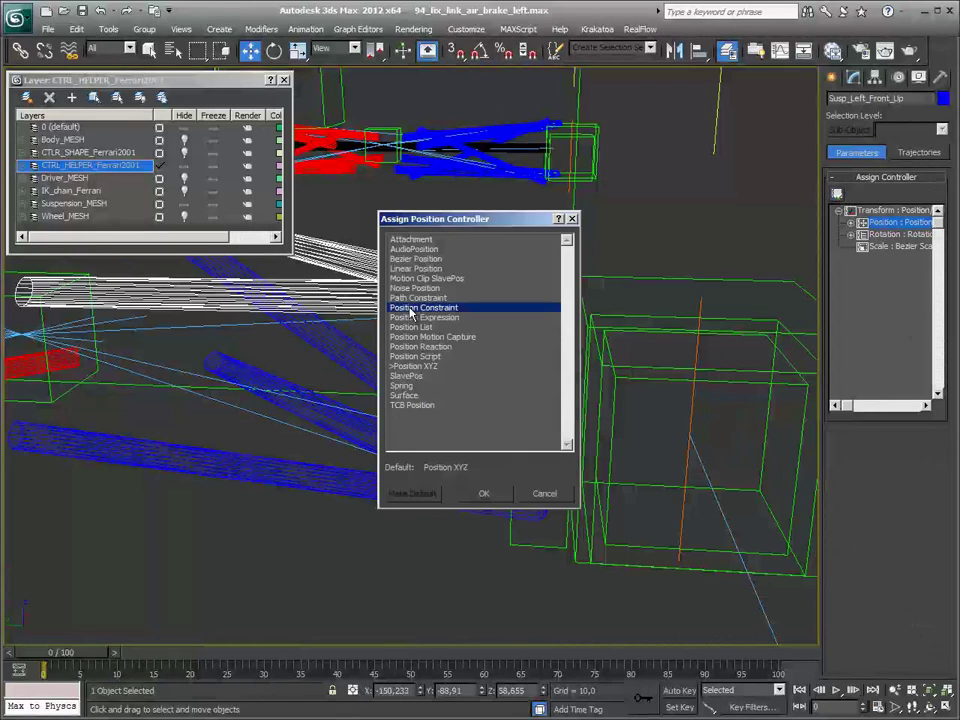
pyautogui.click(484, 493)
pyautogui.click(875, 570)
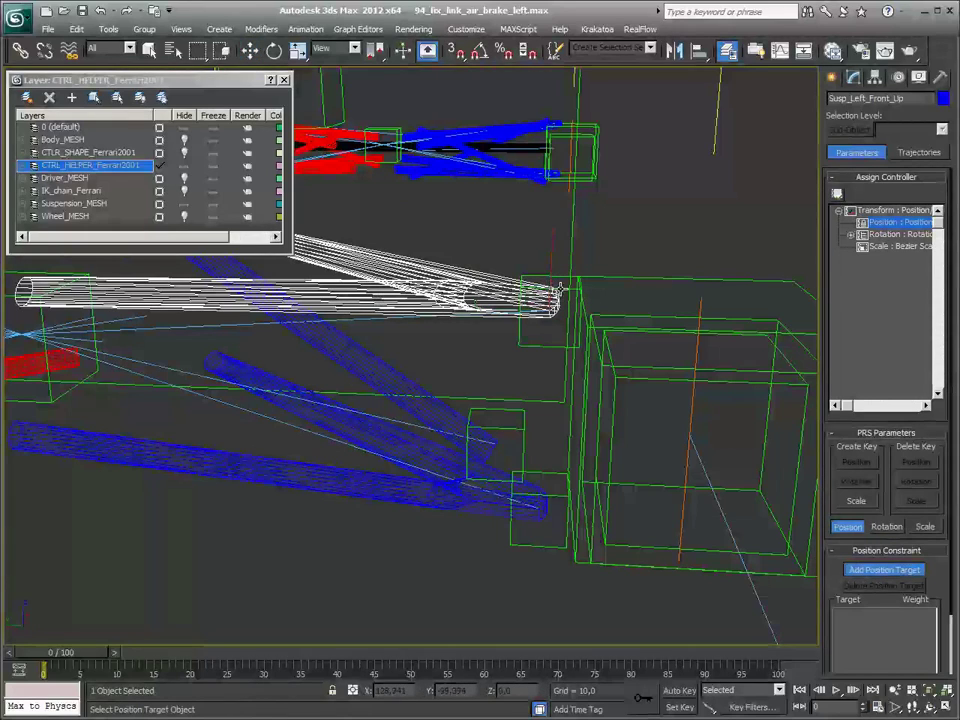
pyautogui.click(560, 290)
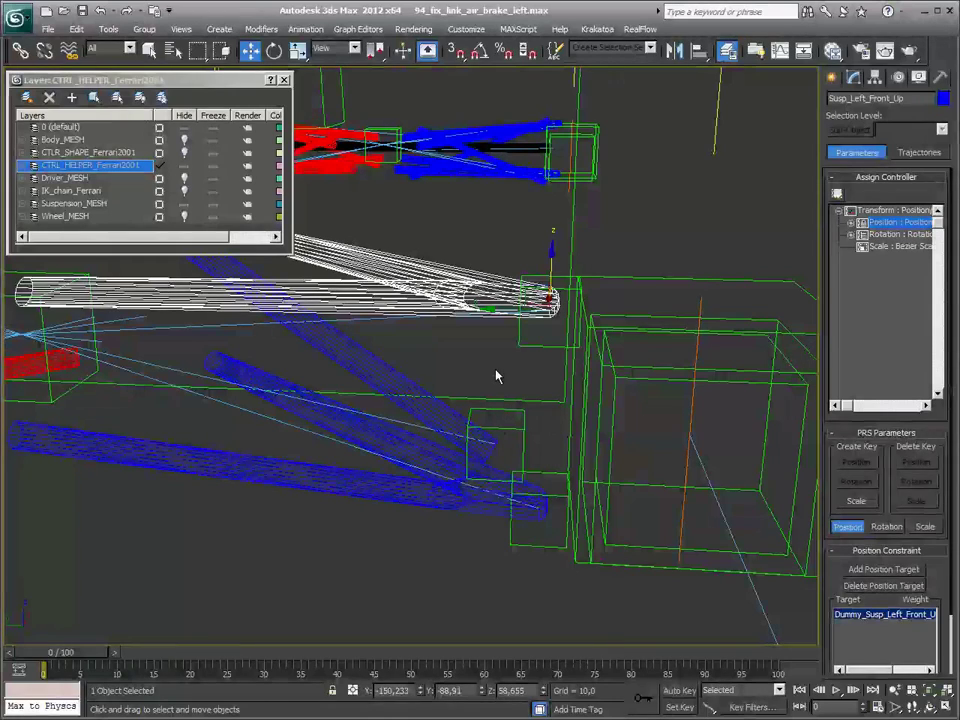
pyautogui.click(519, 344)
# Step: Link the middle and upper front-left dummies to the wheel hub box and check the hierarchy
pyautogui.keyDown('ctrl'); pyautogui.click(521, 430); pyautogui.keyUp('ctrl')
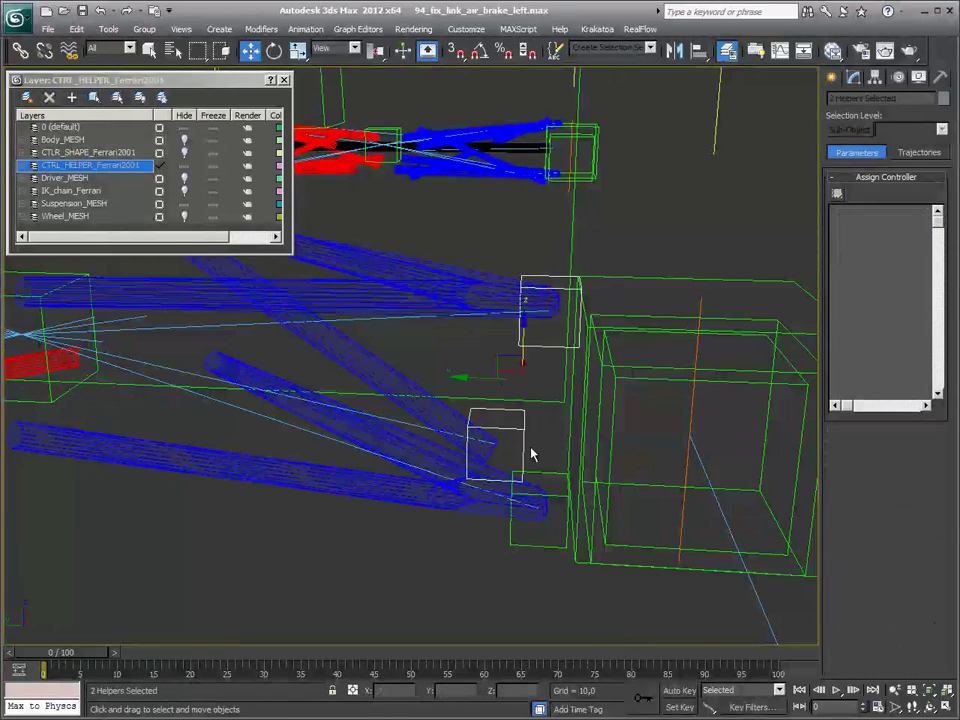
pyautogui.click(20, 50)
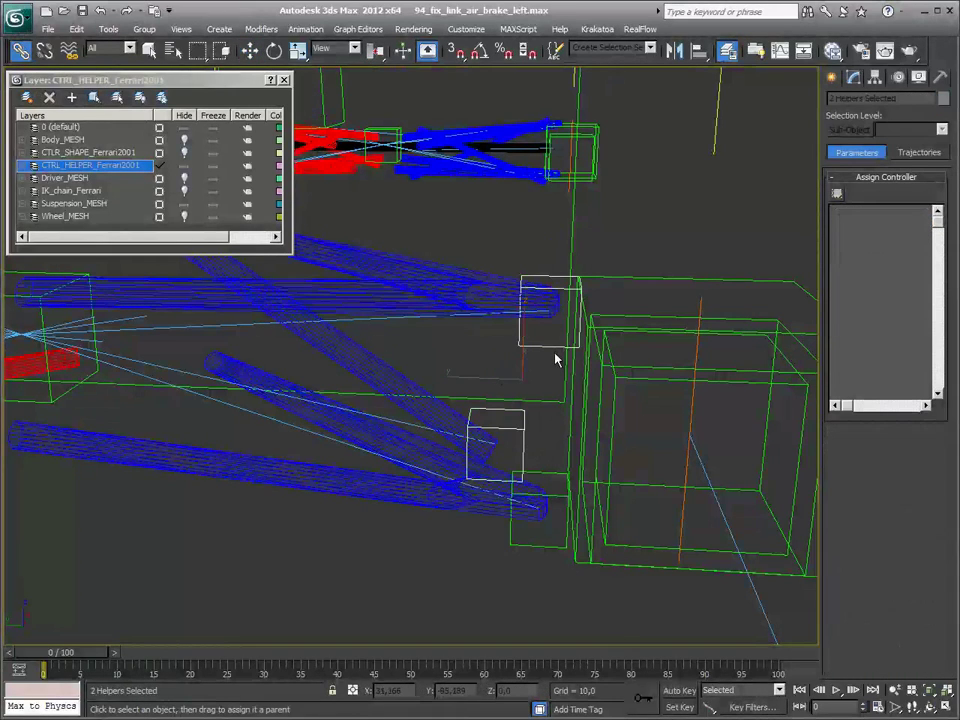
pyautogui.moveTo(557, 360); pyautogui.dragTo(664, 464)
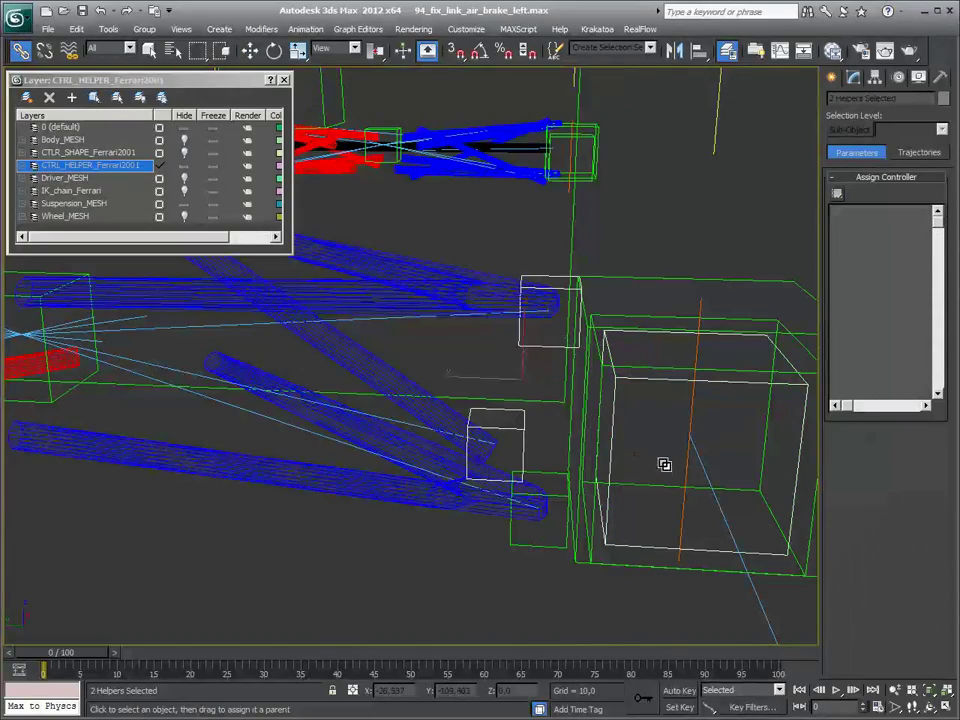
pyautogui.click(594, 450)
pyautogui.keyDown('alt'); pyautogui.moveTo(594, 450); pyautogui.dragTo(727, 287, button='middle'); pyautogui.keyUp('alt')
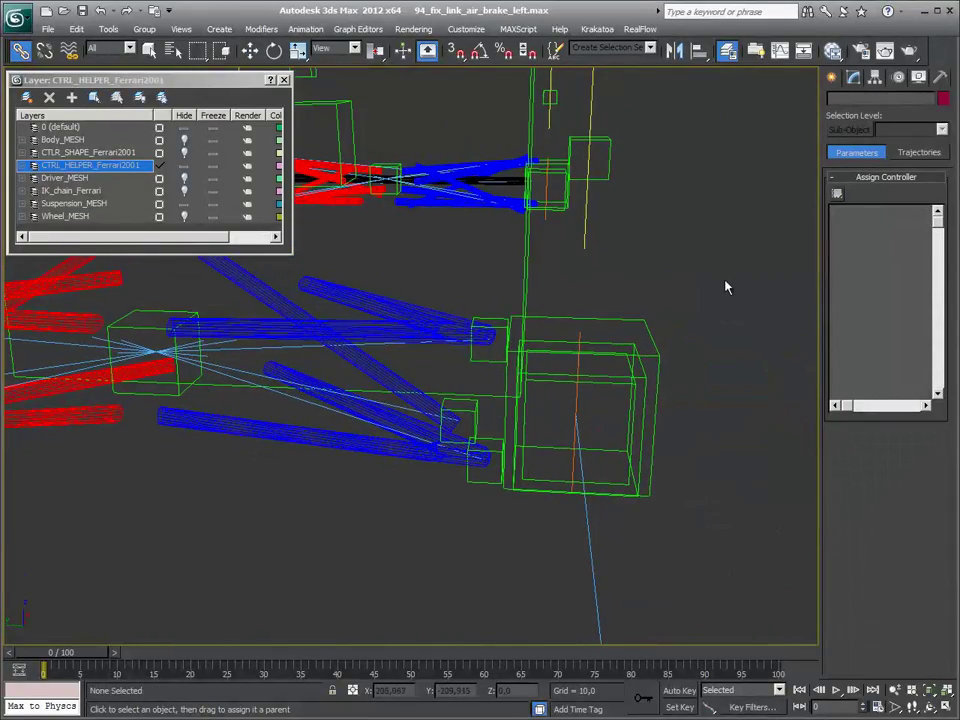
pyautogui.doubleClick(655, 390)
pyautogui.moveTo(557, 529)
pyautogui.keyDown('alt'); pyautogui.mouseDown(button='middle')
pyautogui.moveTo(396, 538)
pyautogui.moveTo(401, 521)
pyautogui.mouseUp(button='middle'); pyautogui.keyUp('alt')
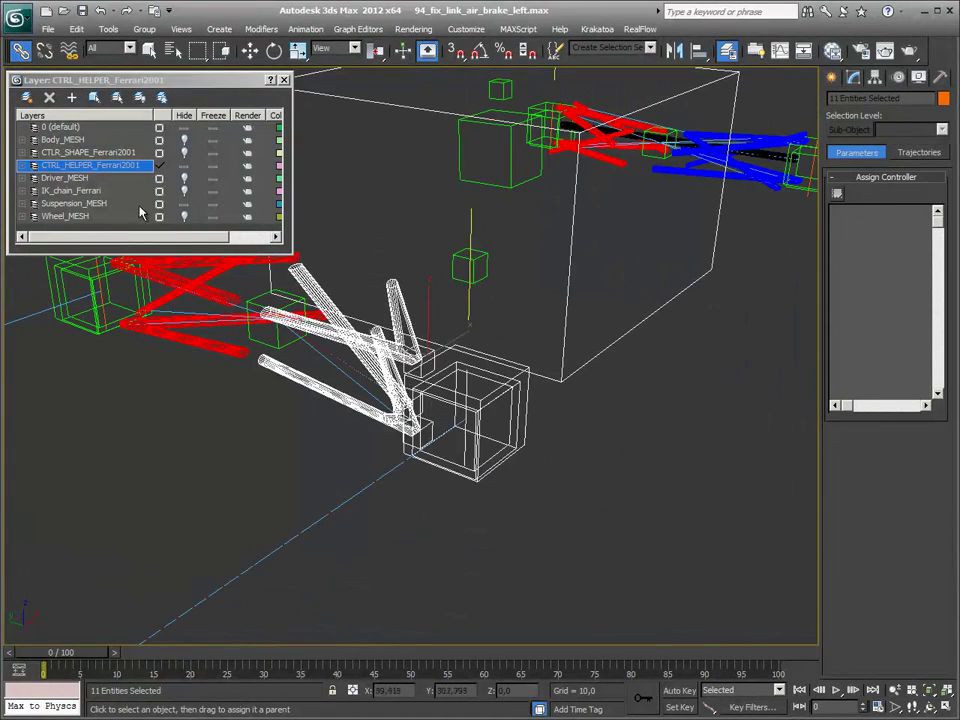
# Step: Unhide the Body_MESH layer and show it shaded with edged faces
pyautogui.click(184, 152)
pyautogui.click(184, 140)
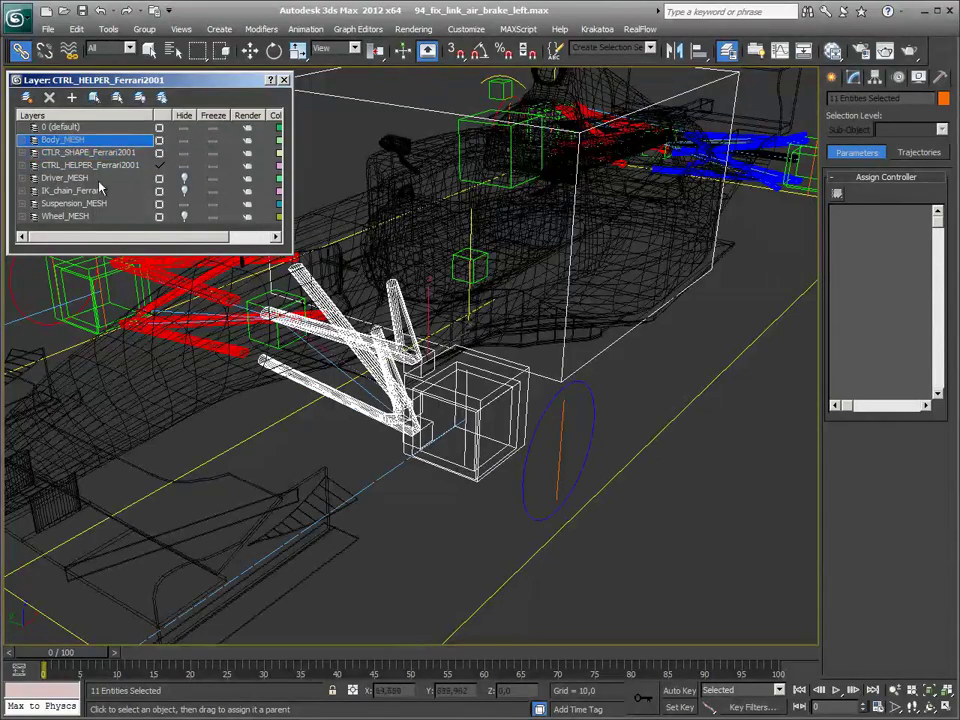
pyautogui.moveTo(150, 298)
pyautogui.mouseDown(button='middle')
pyautogui.moveTo(203, 400)
pyautogui.moveTo(206, 381)
pyautogui.mouseUp(button='middle')
pyautogui.press('F3')
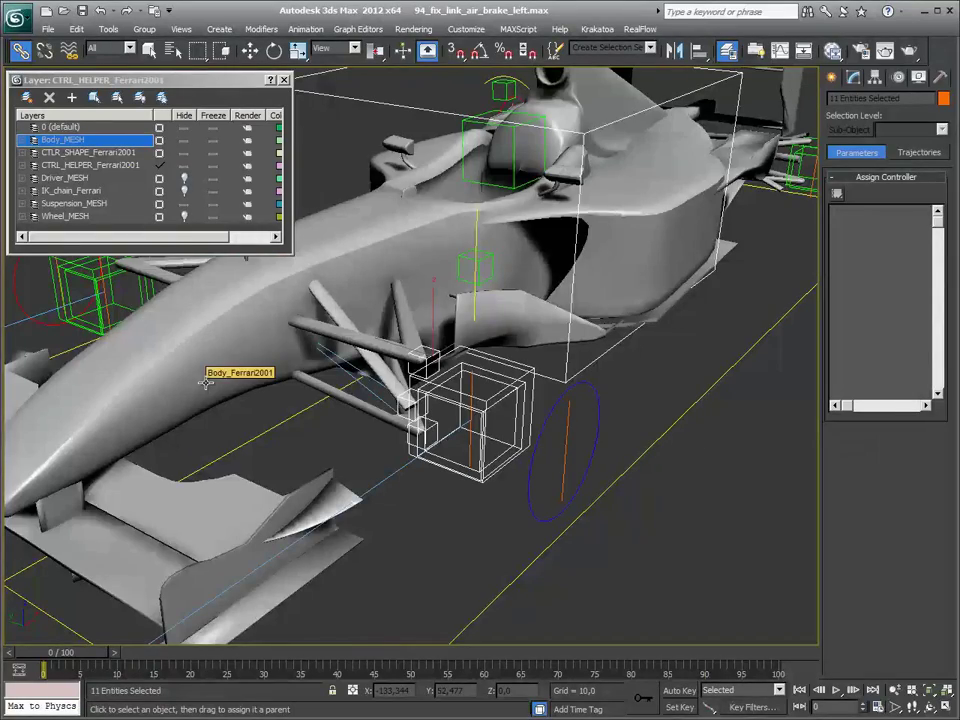
pyautogui.press('F3')
pyautogui.press('F3')
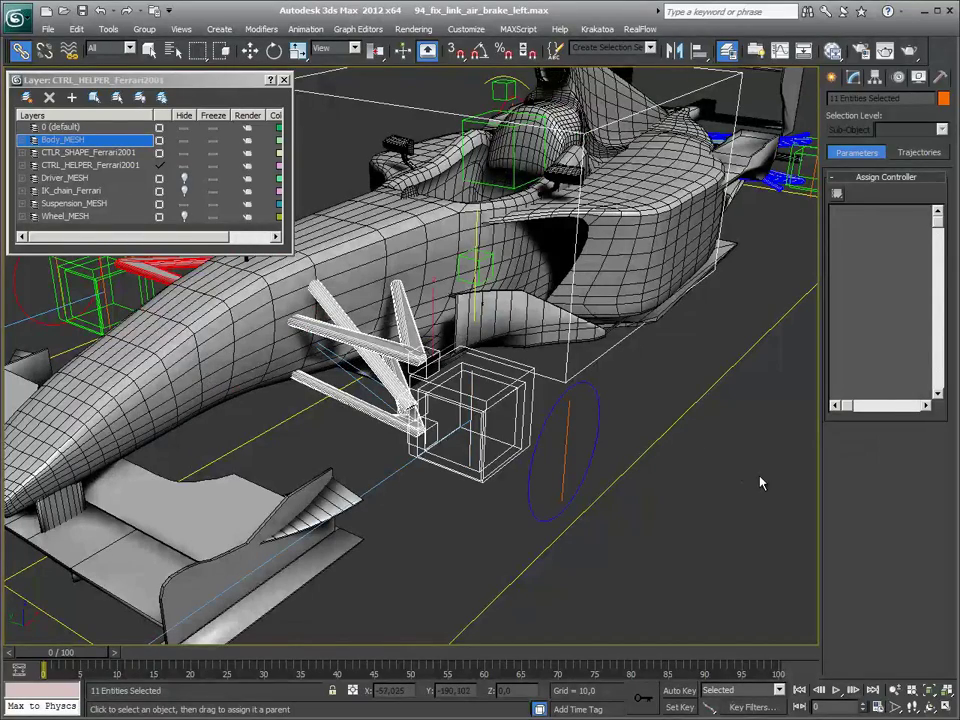
# Step: Rotate the CTRL_Shape_Path control to confirm the suspension arms follow the car
pyautogui.click(707, 549)
pyautogui.moveTo(700, 390); pyautogui.dragTo(630, 505)
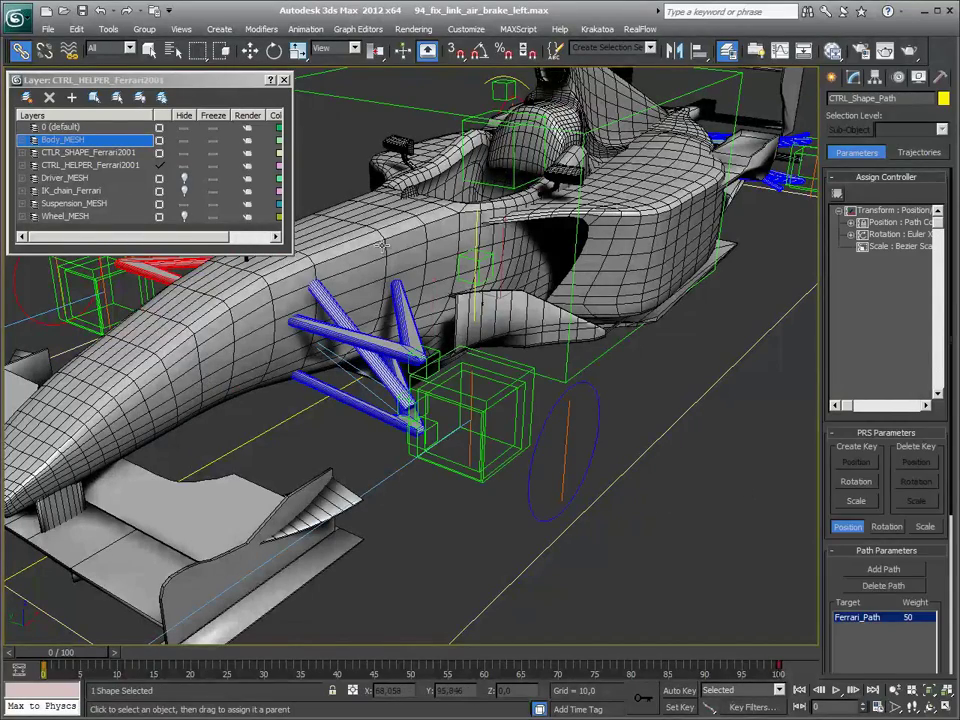
pyautogui.press('e')
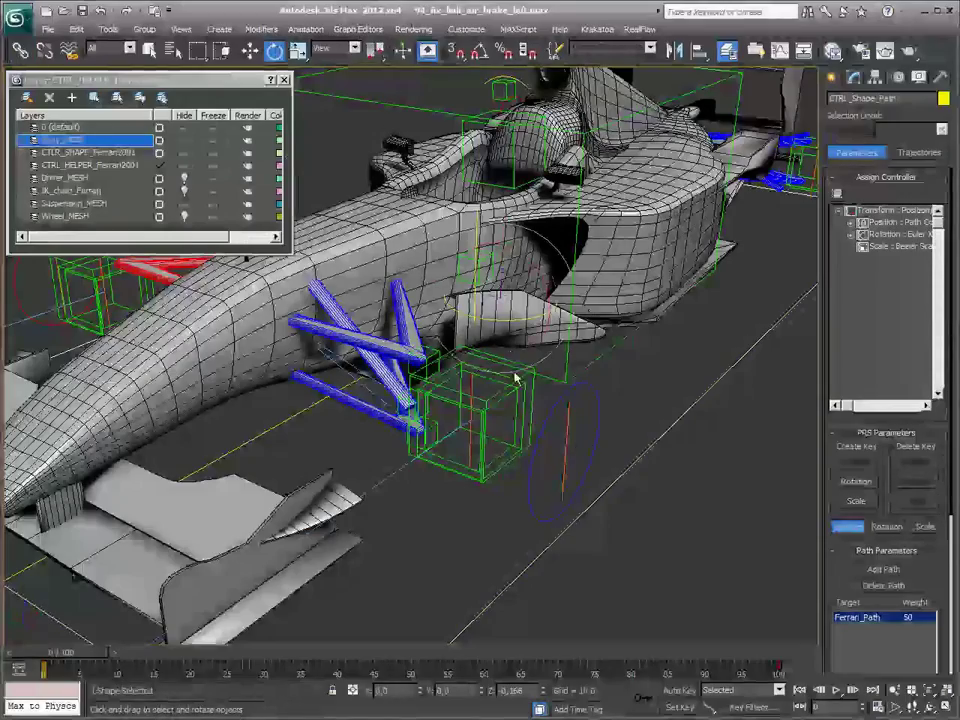
pyautogui.moveTo(500, 319)
pyautogui.keyDown('alt'); pyautogui.mouseDown(button='middle')
pyautogui.moveTo(558, 327)
pyautogui.moveTo(529, 514)
pyautogui.moveTo(514, 422)
pyautogui.mouseUp(button='middle'); pyautogui.keyUp('alt')
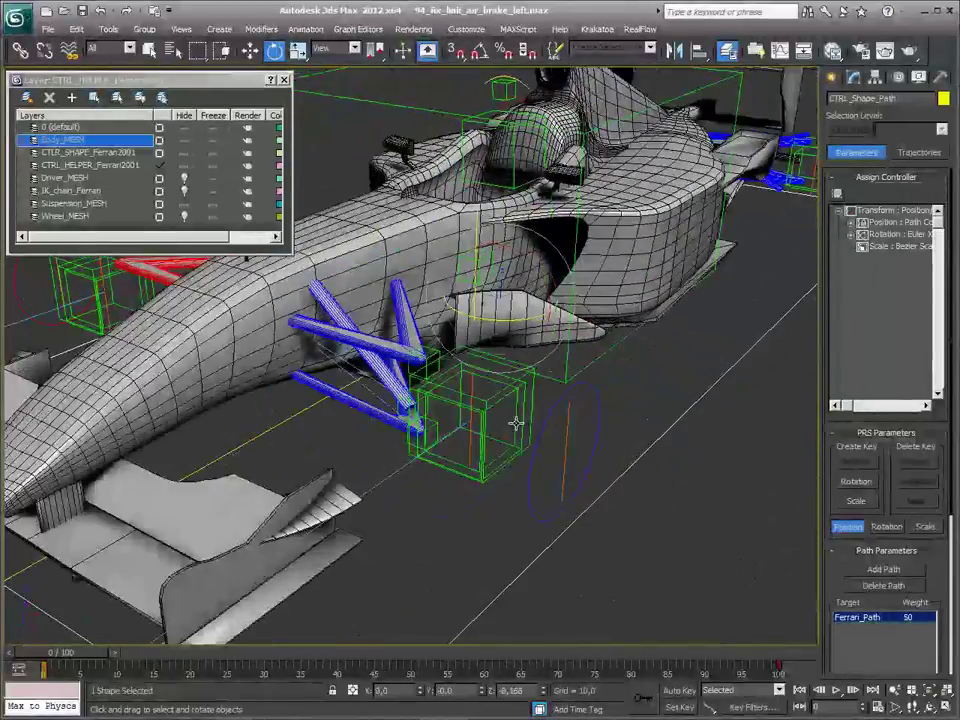
pyautogui.keyDown('alt'); pyautogui.moveTo(568, 454); pyautogui.dragTo(561, 418, button='middle'); pyautogui.keyUp('alt')
pyautogui.scroll(-5, 561, 418)
# Step: Set Rectangle001's susp_FL attribute to 0,5 to test the front-left suspension
pyautogui.scroll(-3, 557, 429)
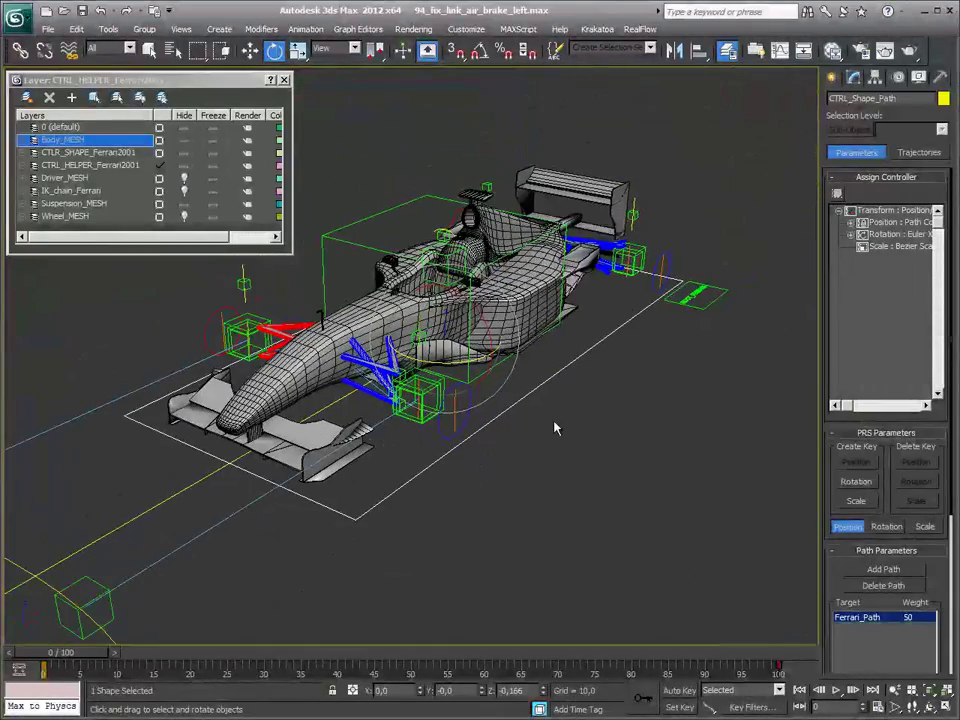
pyautogui.click(719, 292)
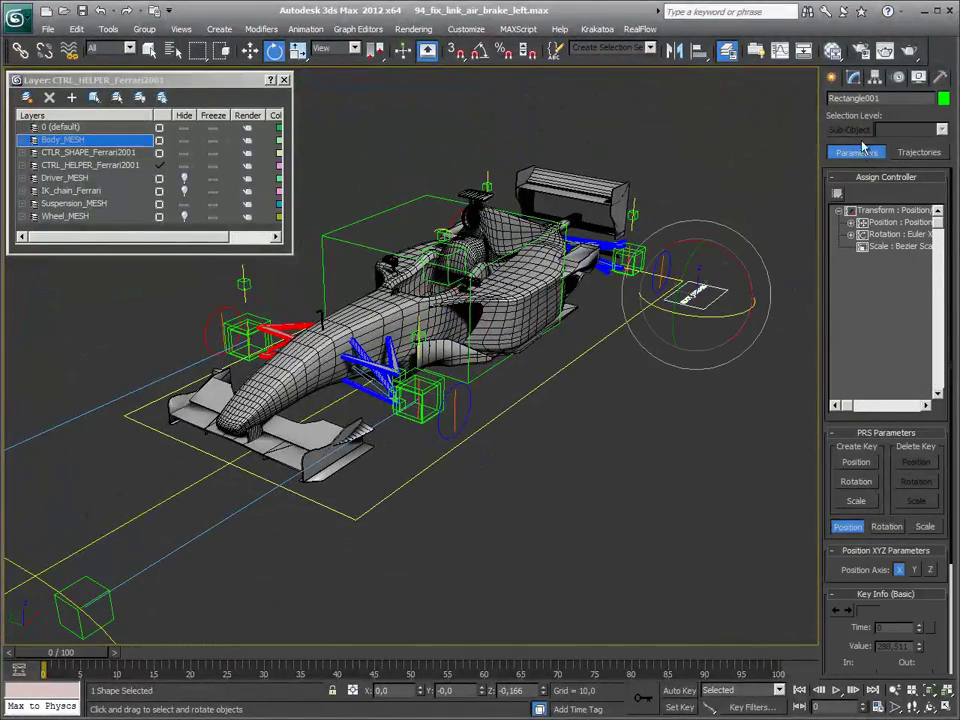
pyautogui.click(856, 81)
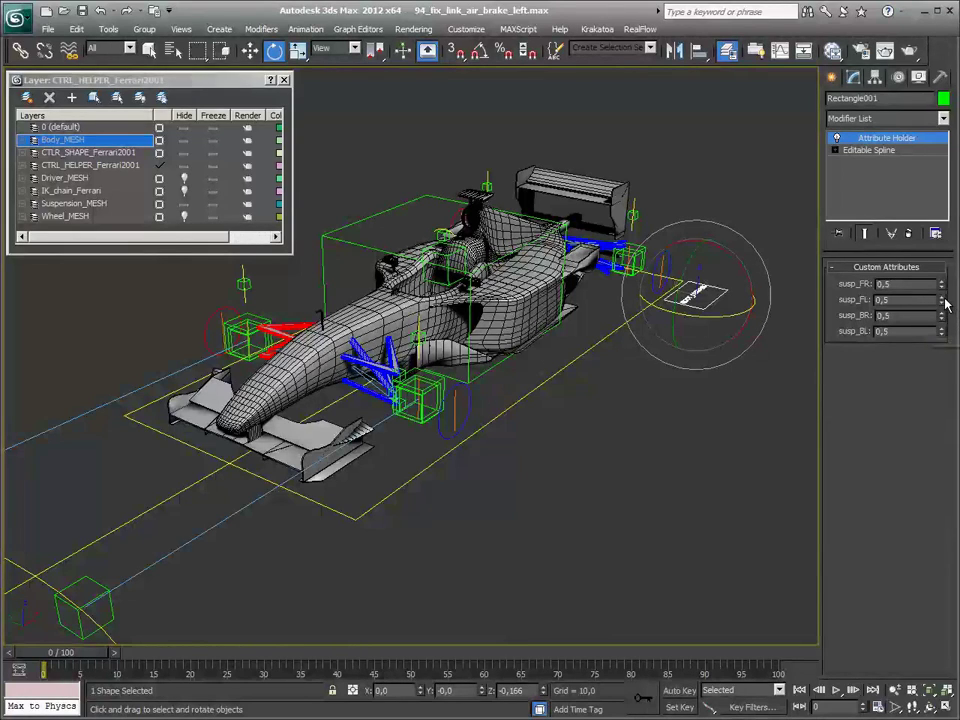
pyautogui.moveTo(941, 299); pyautogui.dragTo(941, 299)
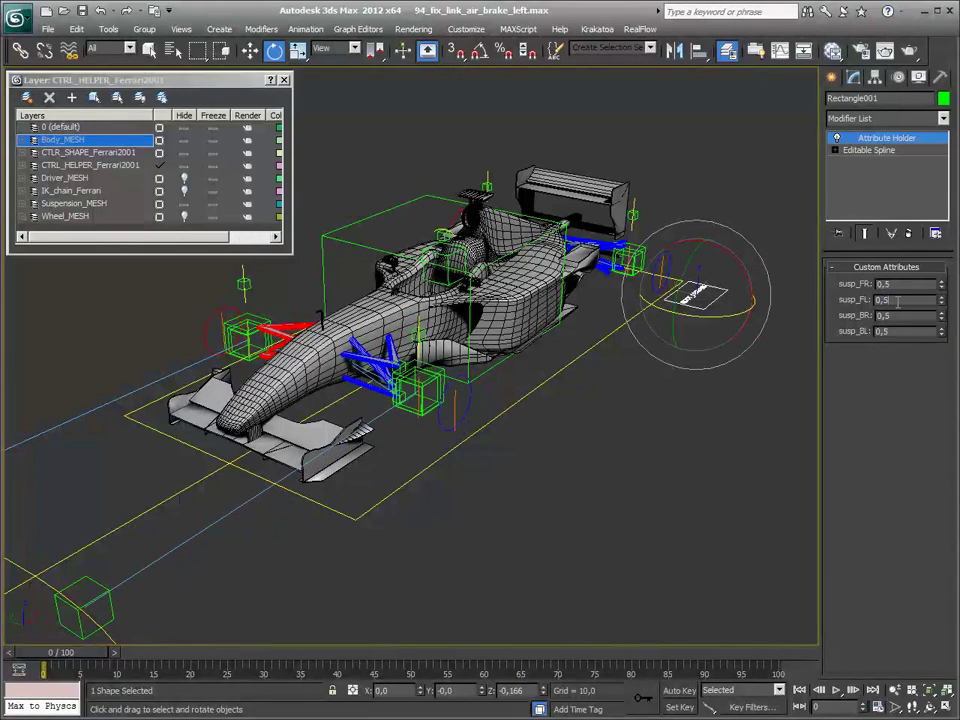
pyautogui.press('Return')
# Step: Hide the Body_MESH layer and zoom in to inspect the front-left arms
pyautogui.scroll(1, 510, 377)
pyautogui.scroll(1, 505, 392)
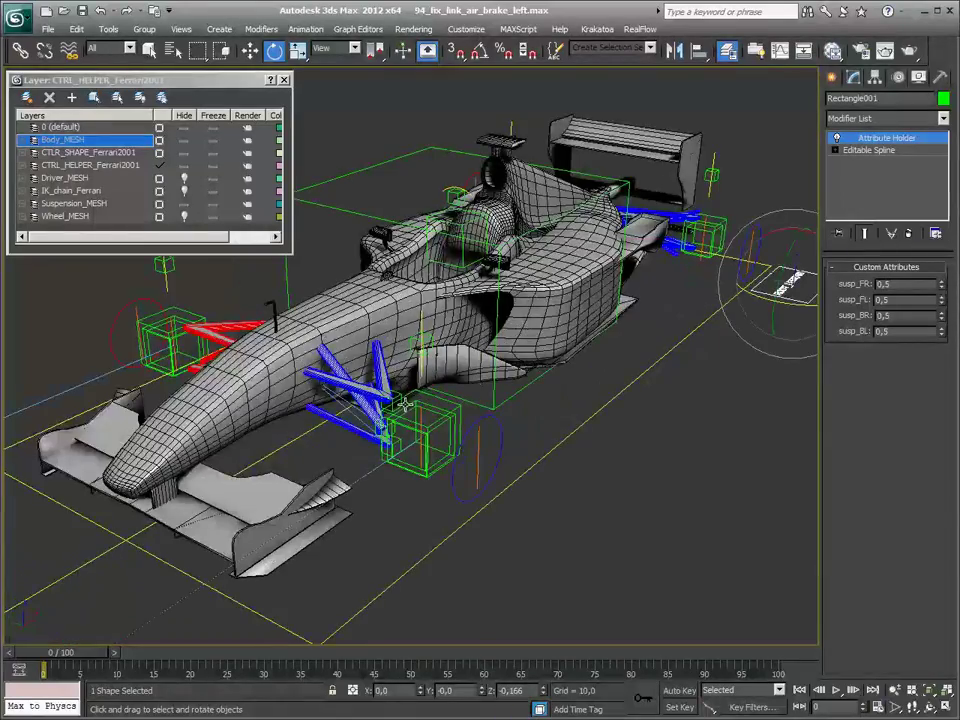
pyautogui.scroll(1, 450, 400)
pyautogui.scroll(1, 392, 407)
pyautogui.keyDown('alt'); pyautogui.moveTo(460, 370); pyautogui.dragTo(567, 410, button='middle'); pyautogui.keyUp('alt')
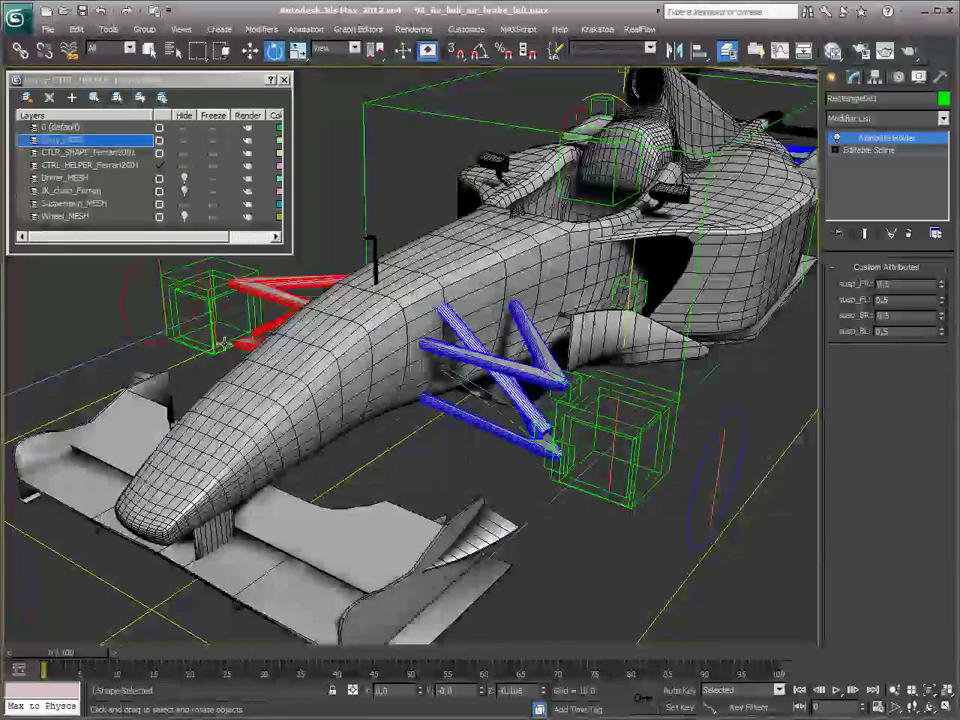
pyautogui.moveTo(165, 265)
pyautogui.mouseDown(button='middle')
pyautogui.moveTo(281, 426)
pyautogui.moveTo(558, 391)
pyautogui.mouseUp(button='middle')
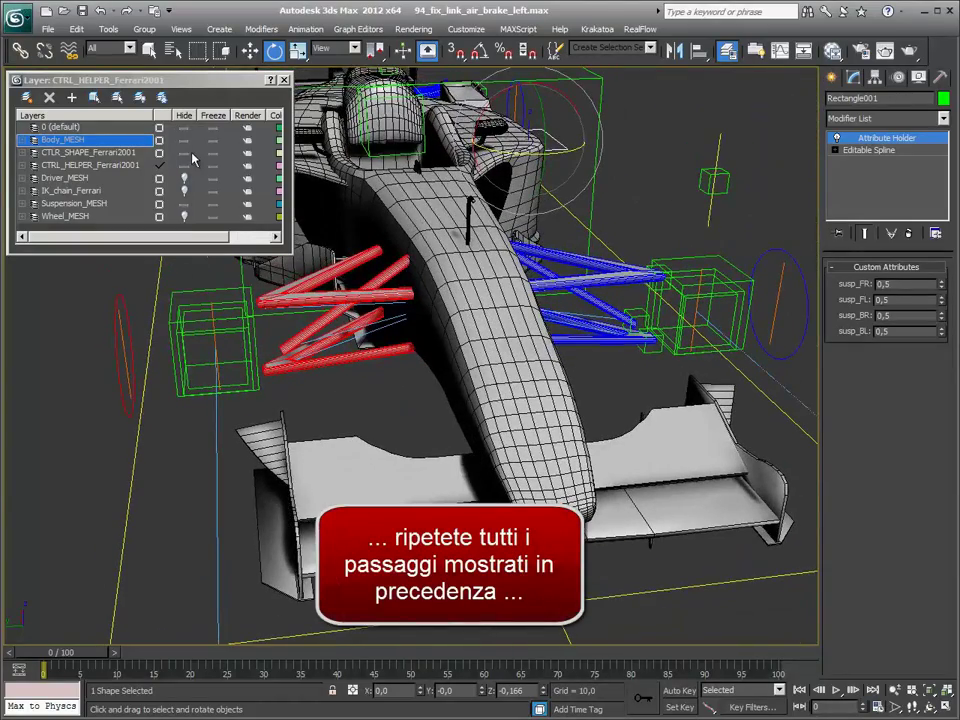
pyautogui.click(182, 140)
pyautogui.scroll(2, 308, 334)
pyautogui.scroll(3, 345, 343)
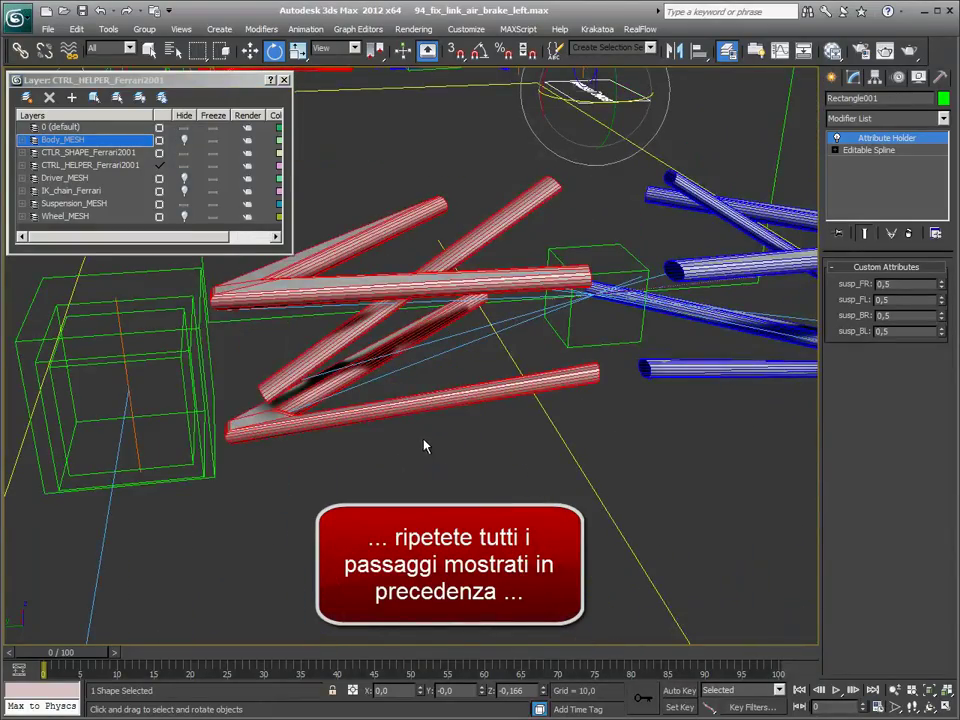
pyautogui.scroll(3, 317, 328)
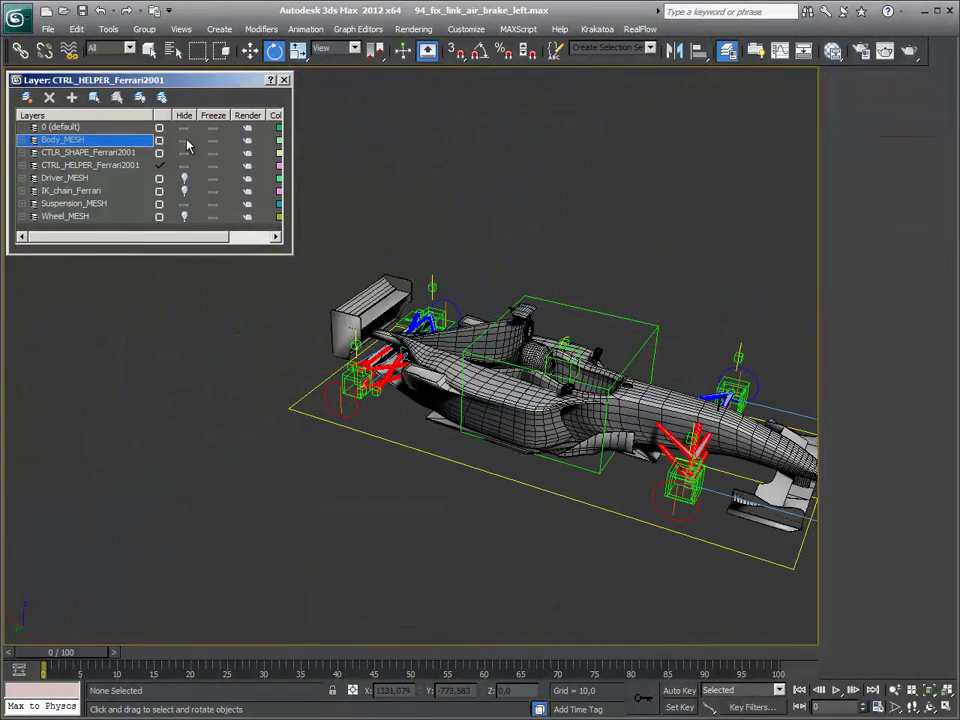
# Step: Unhide the IK_chain_Ferrari and Wheel_MESH layers and view the complete car
pyautogui.click(184, 190)
pyautogui.click(187, 217)
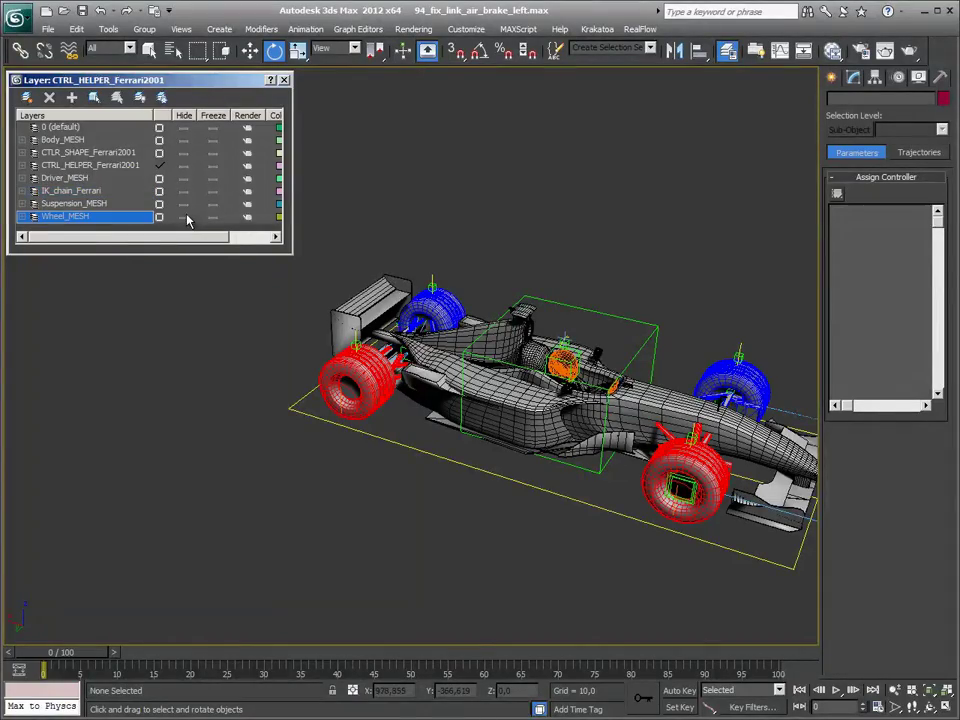
pyautogui.keyDown('alt'); pyautogui.moveTo(626, 250); pyautogui.dragTo(535, 286, button='middle'); pyautogui.keyUp('alt')
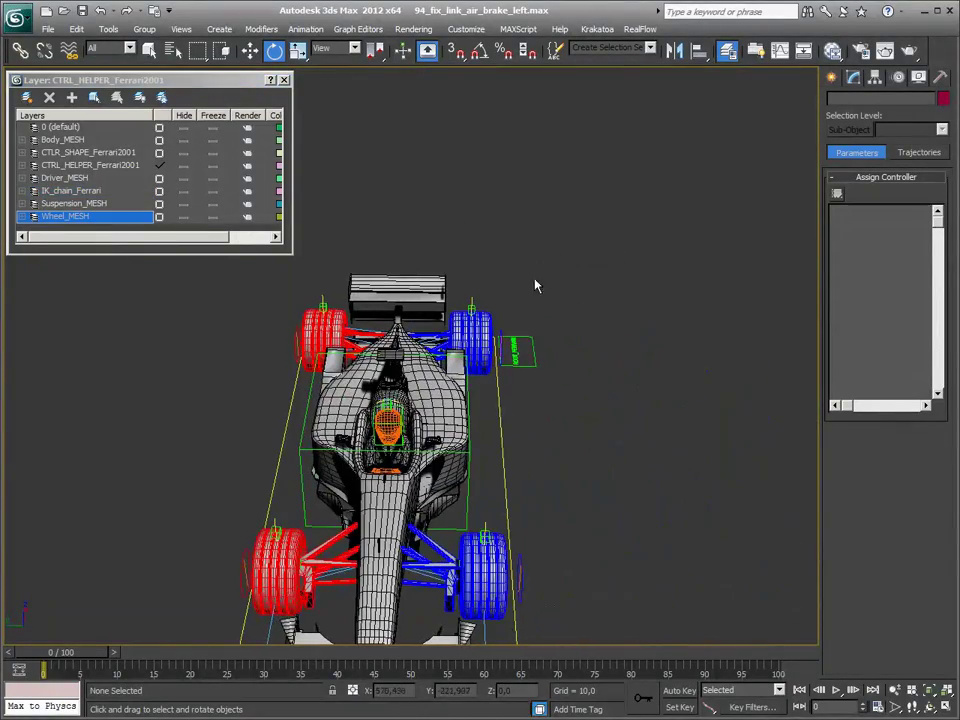
pyautogui.click(467, 478)
pyautogui.keyDown('alt'); pyautogui.moveTo(617, 452); pyautogui.dragTo(573, 562, button='middle'); pyautogui.keyUp('alt')
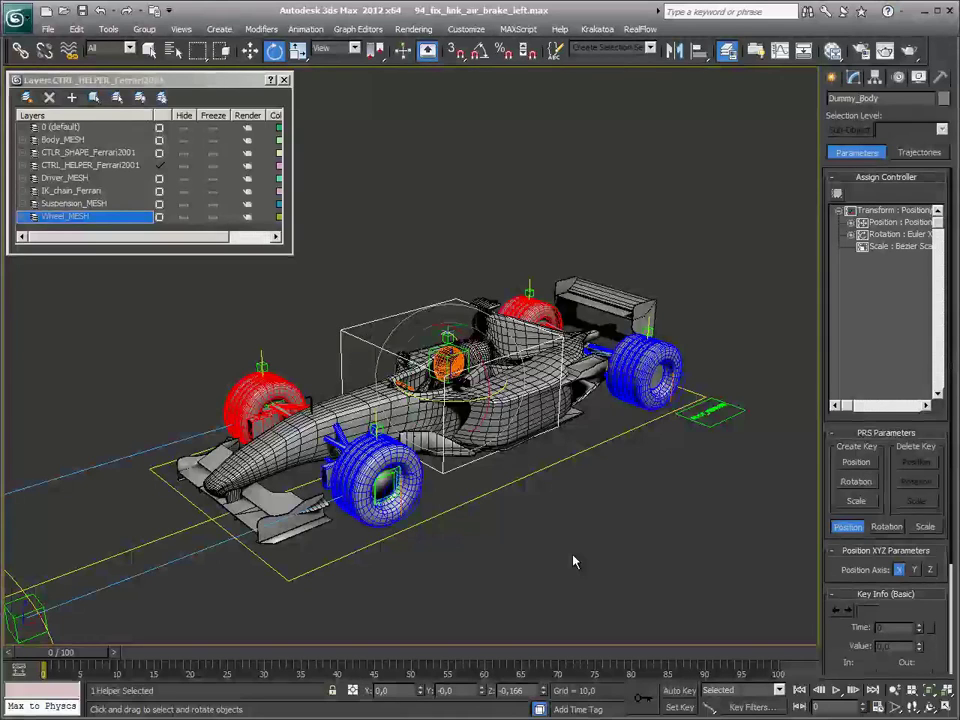
pyautogui.click(573, 561)
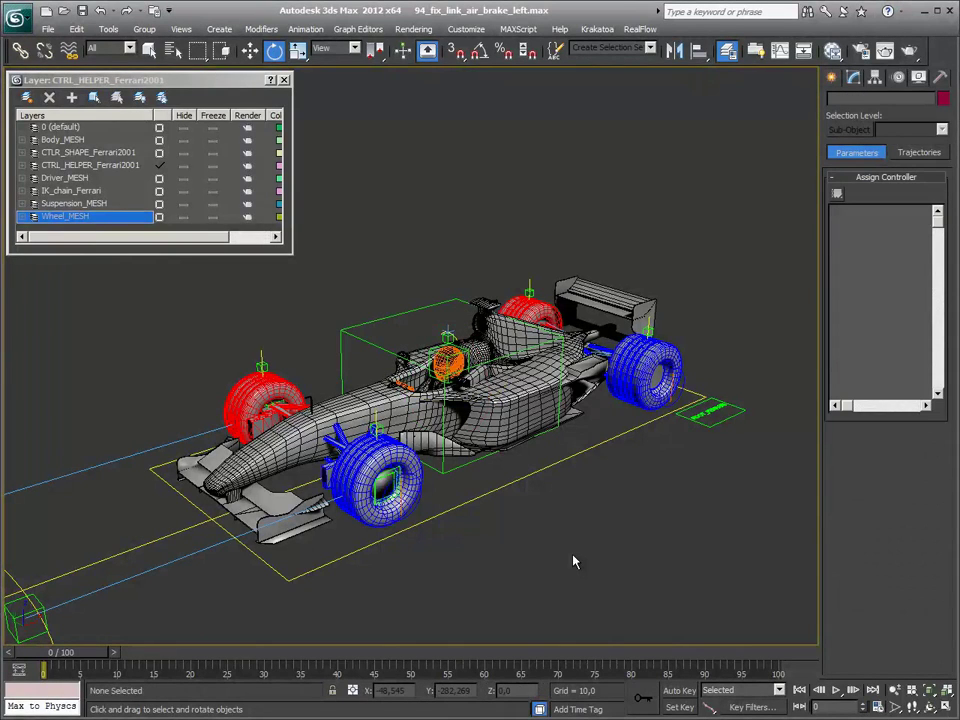